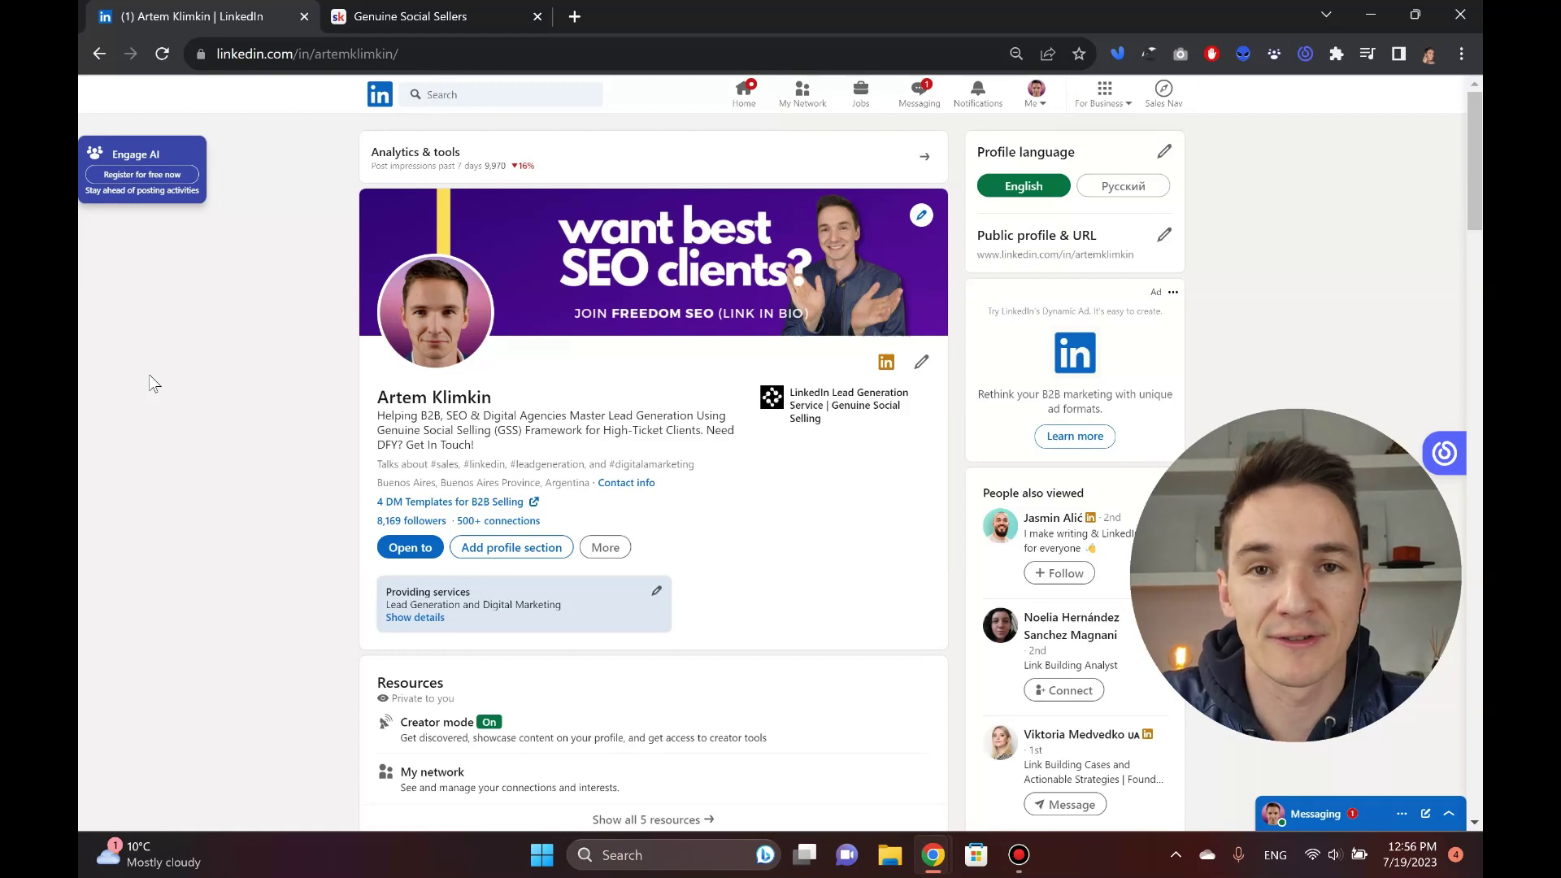
- Go back to the LinkedIn profile and launch Sales Navigator in a new tab
click(450, 20)
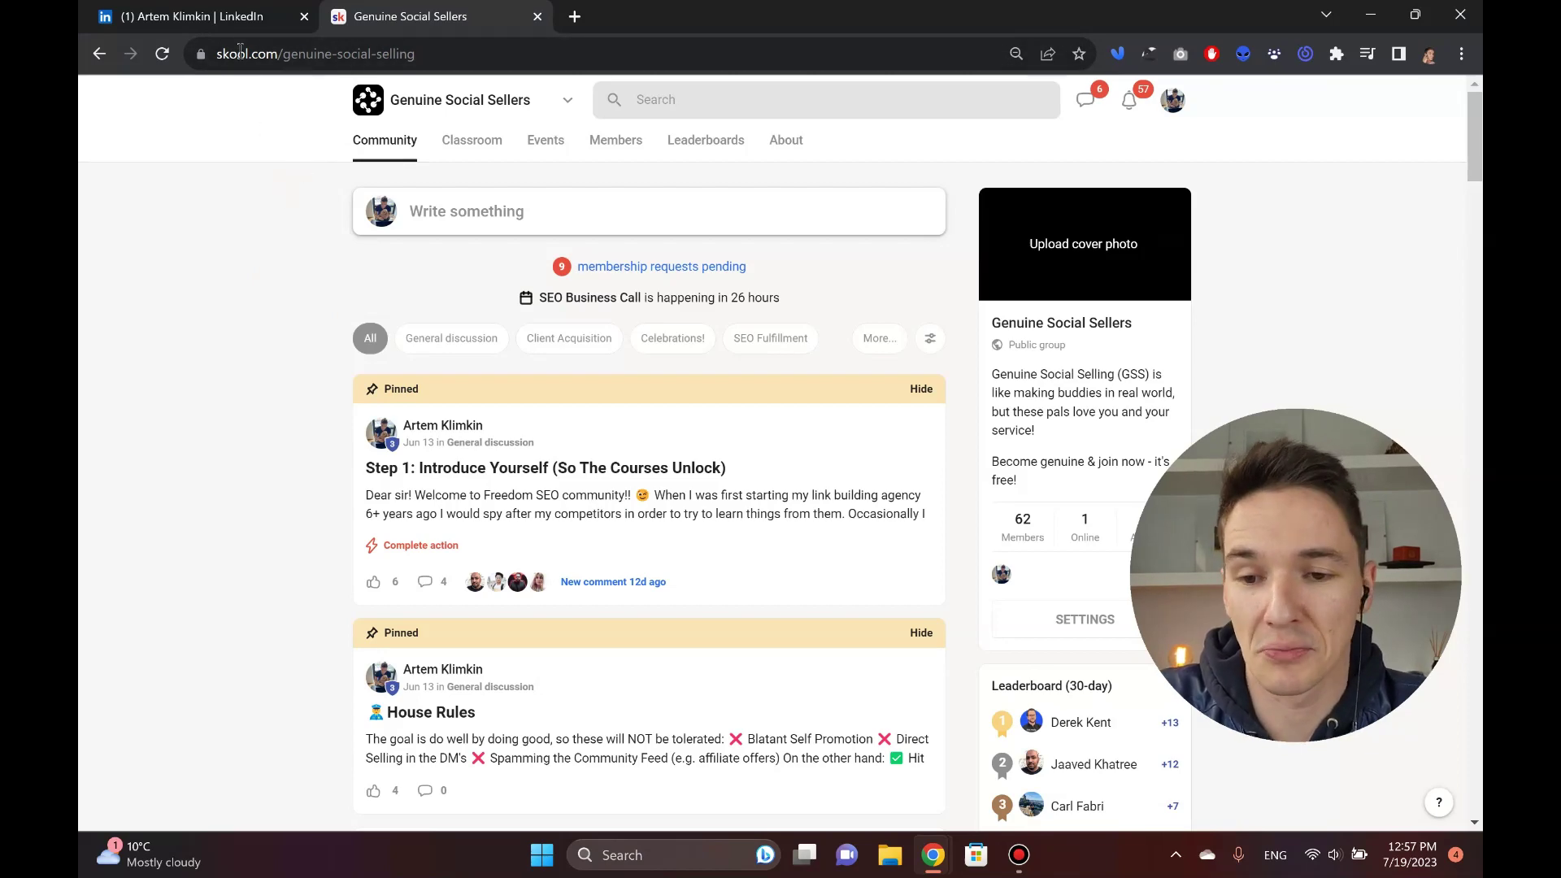
click(237, 20)
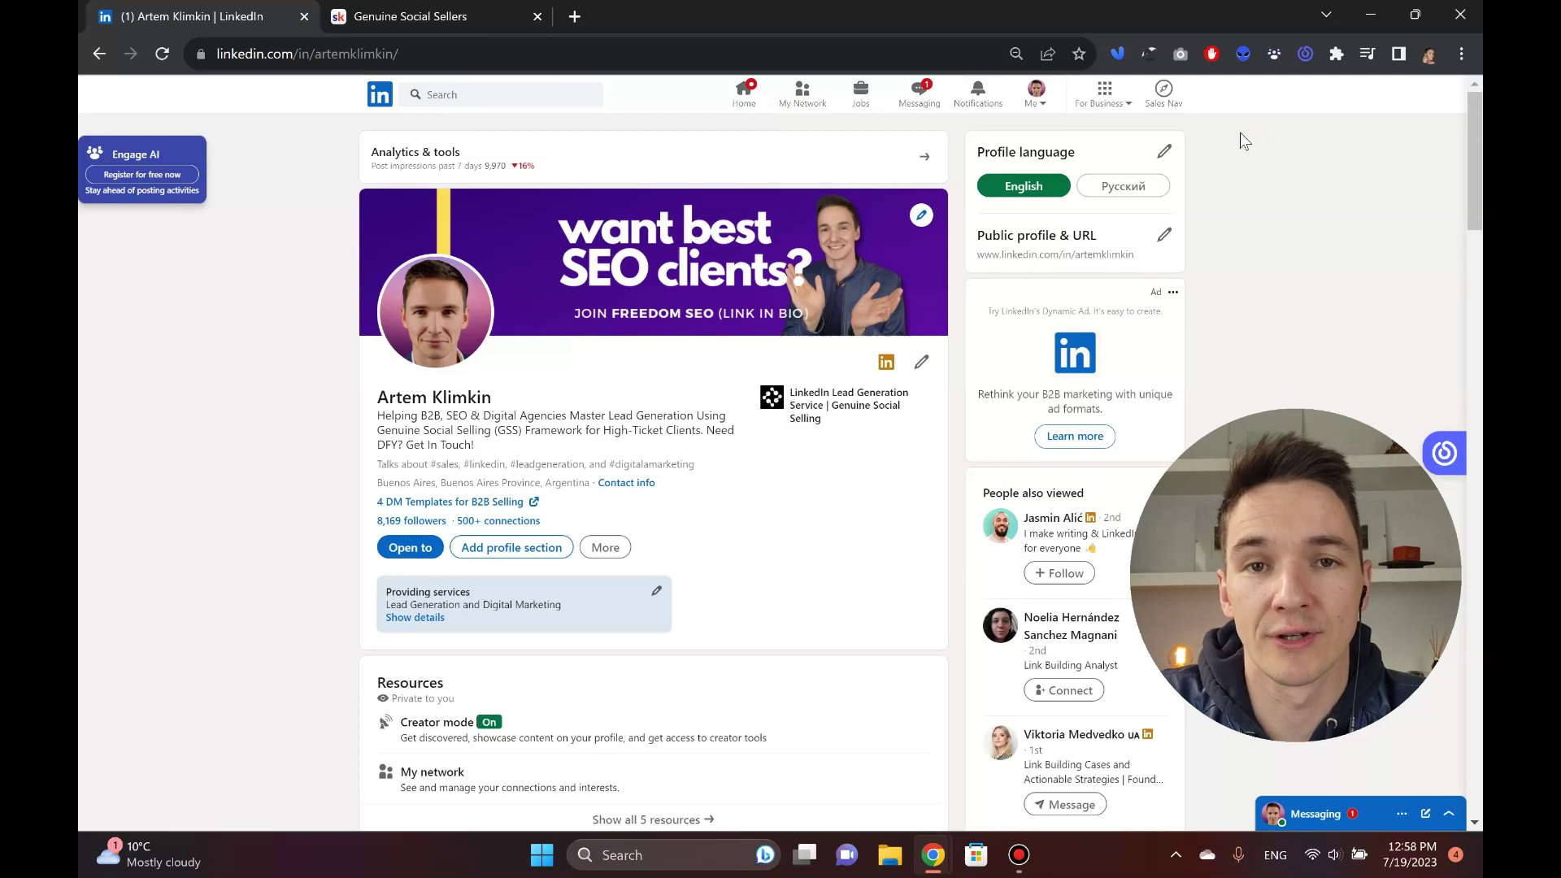
click(1164, 93)
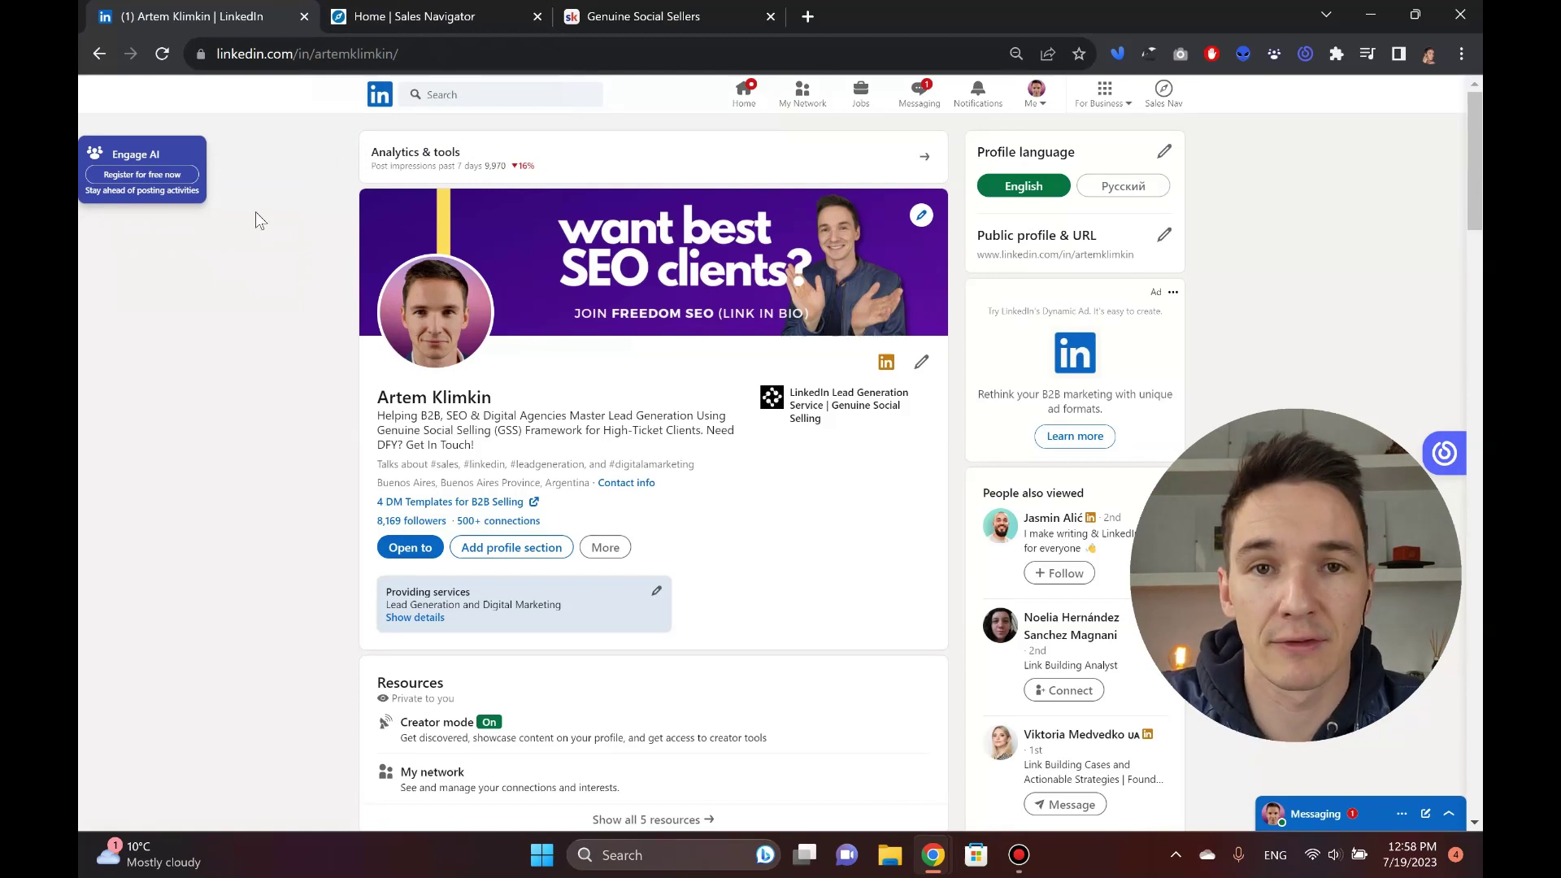
- Start an empty lead search, show all filters, and expand Past job title
click(398, 25)
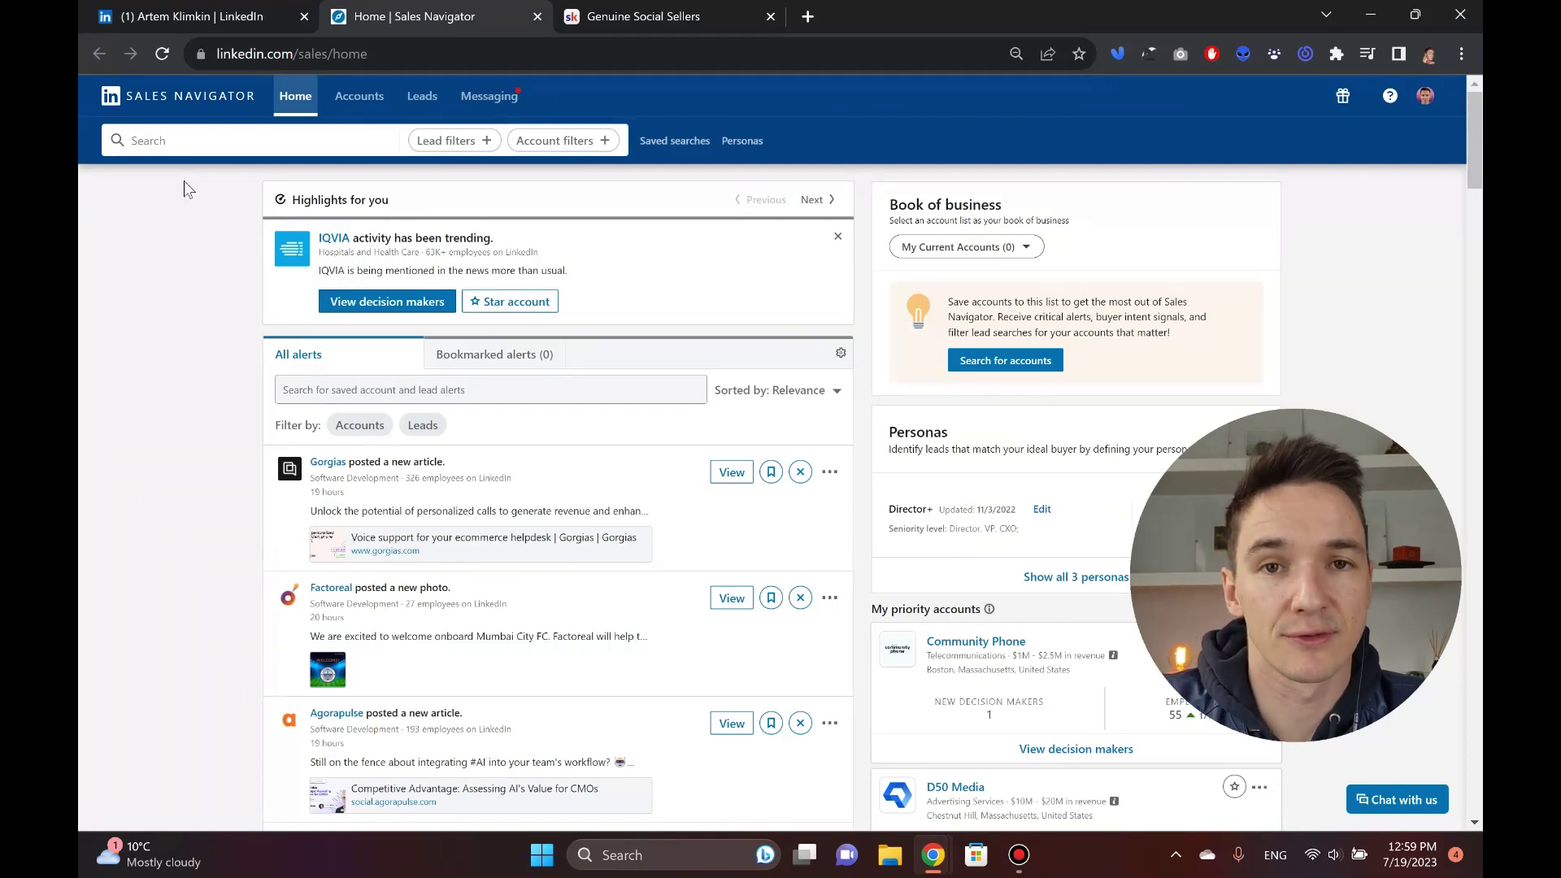
click(167, 151)
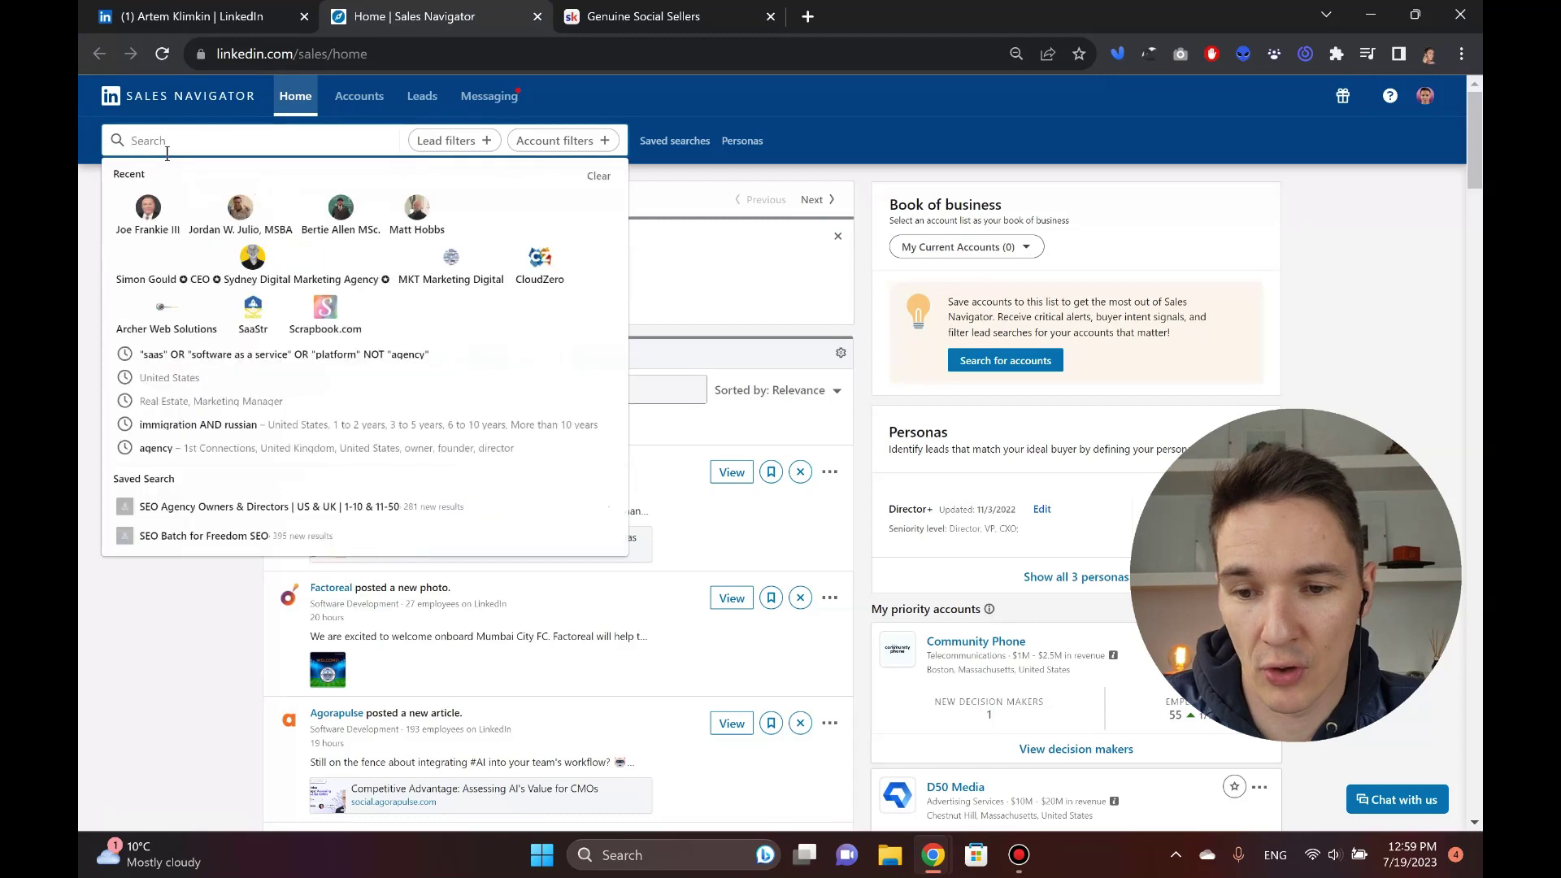
key(Return)
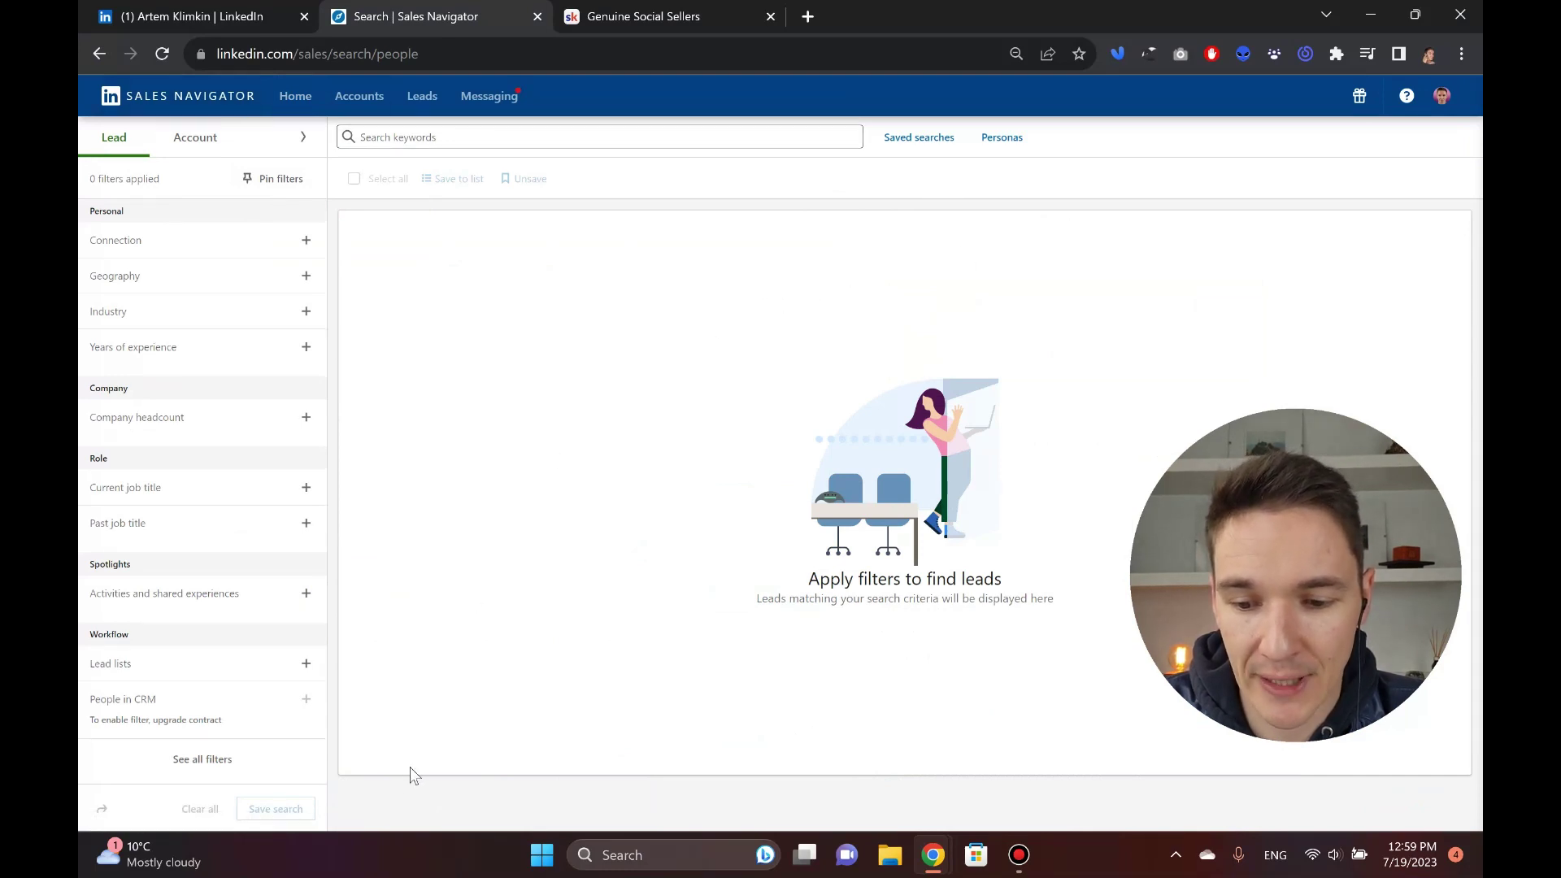
click(203, 766)
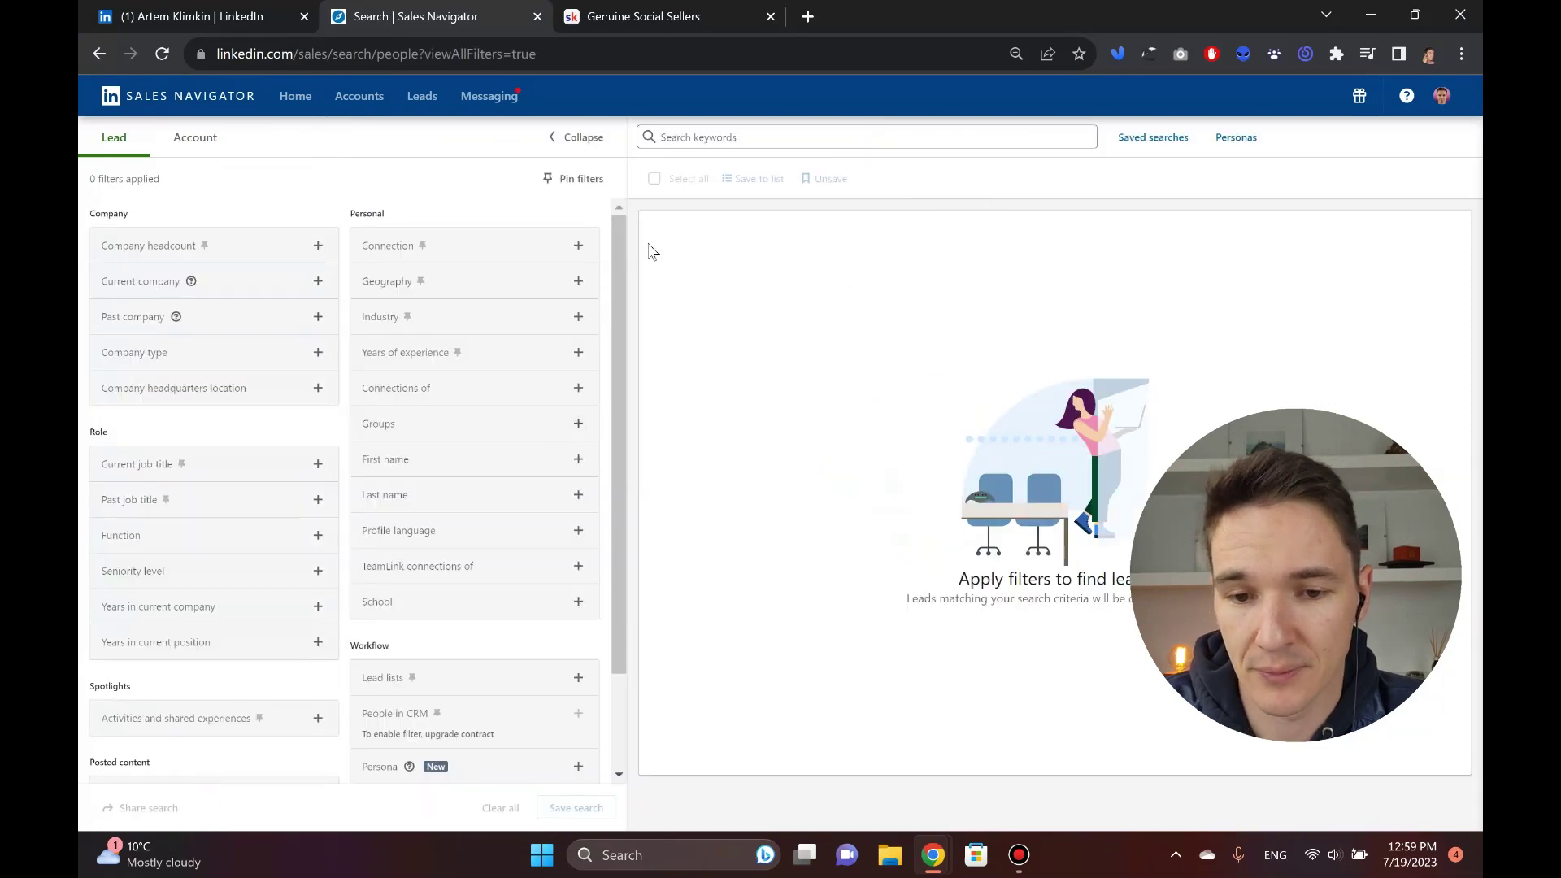
scroll(322, 370, down, 2)
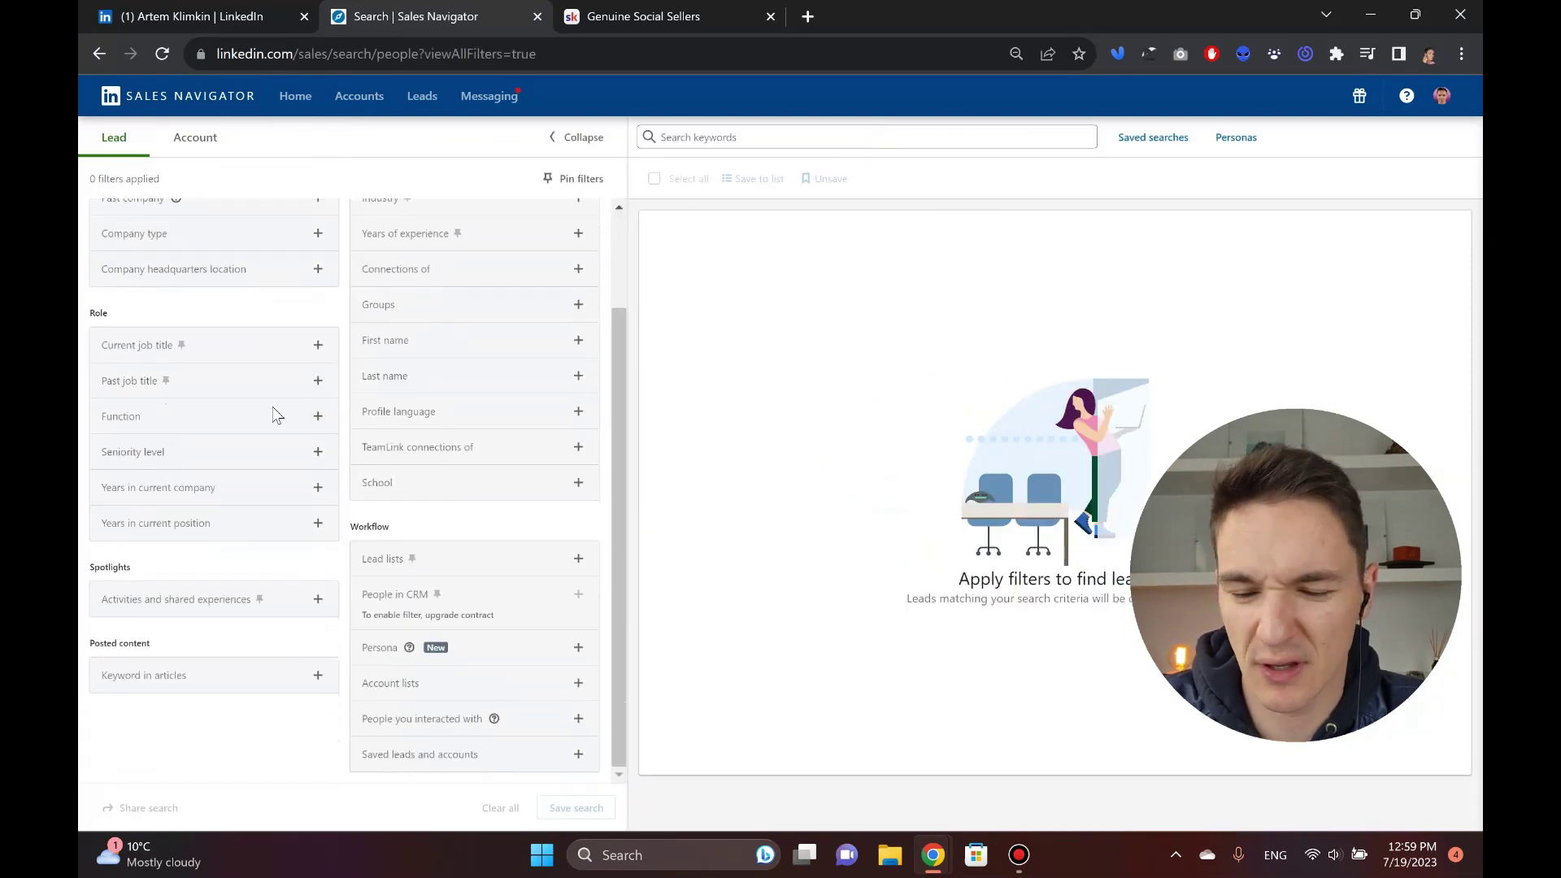
scroll(275, 411, up, 2)
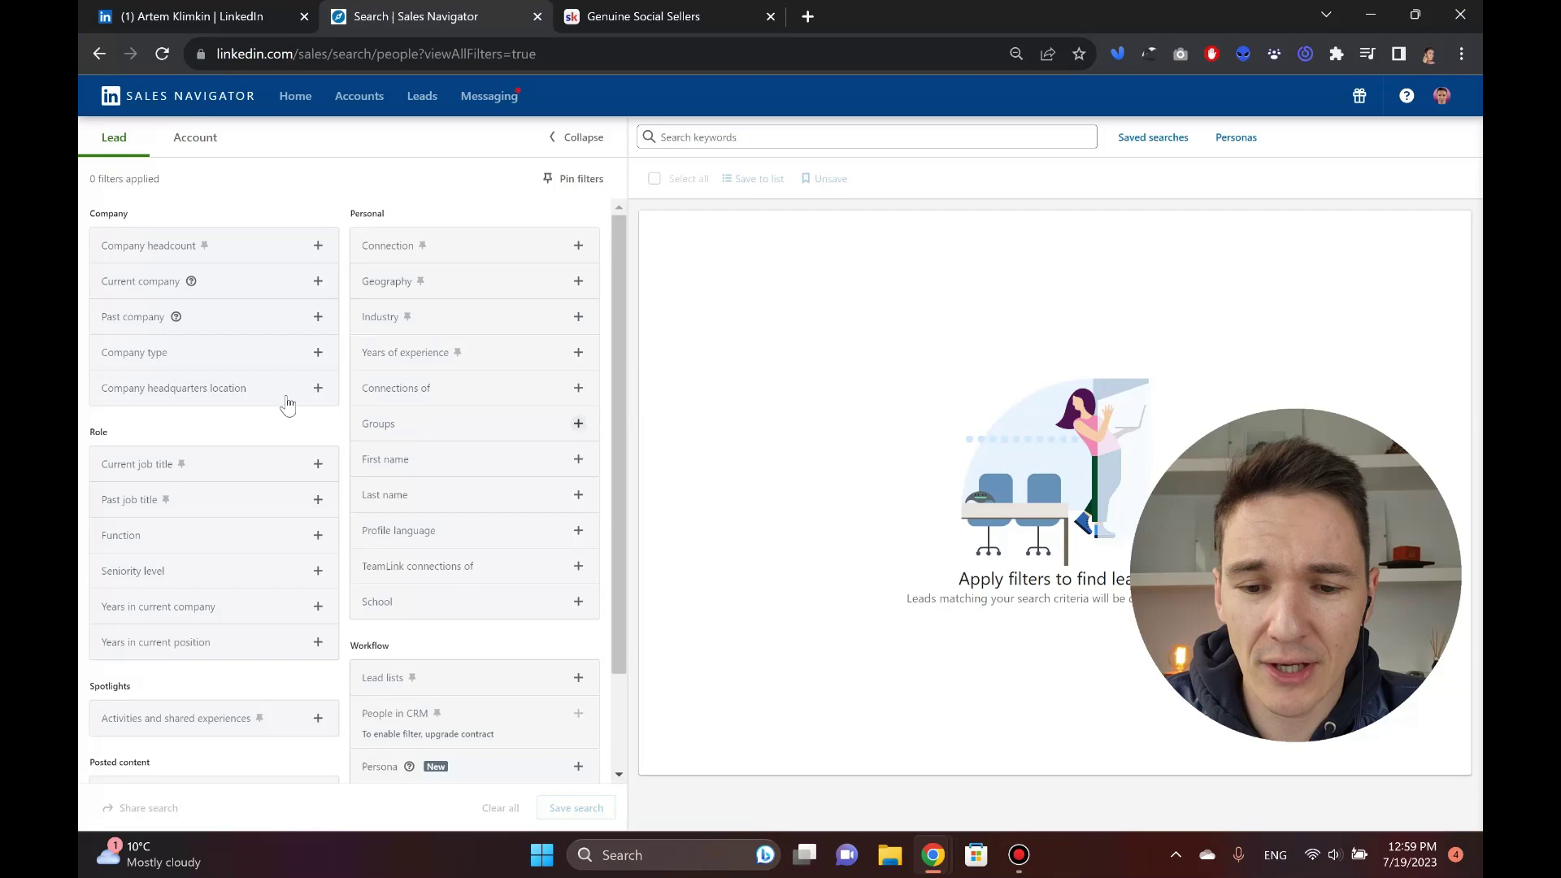
click(235, 506)
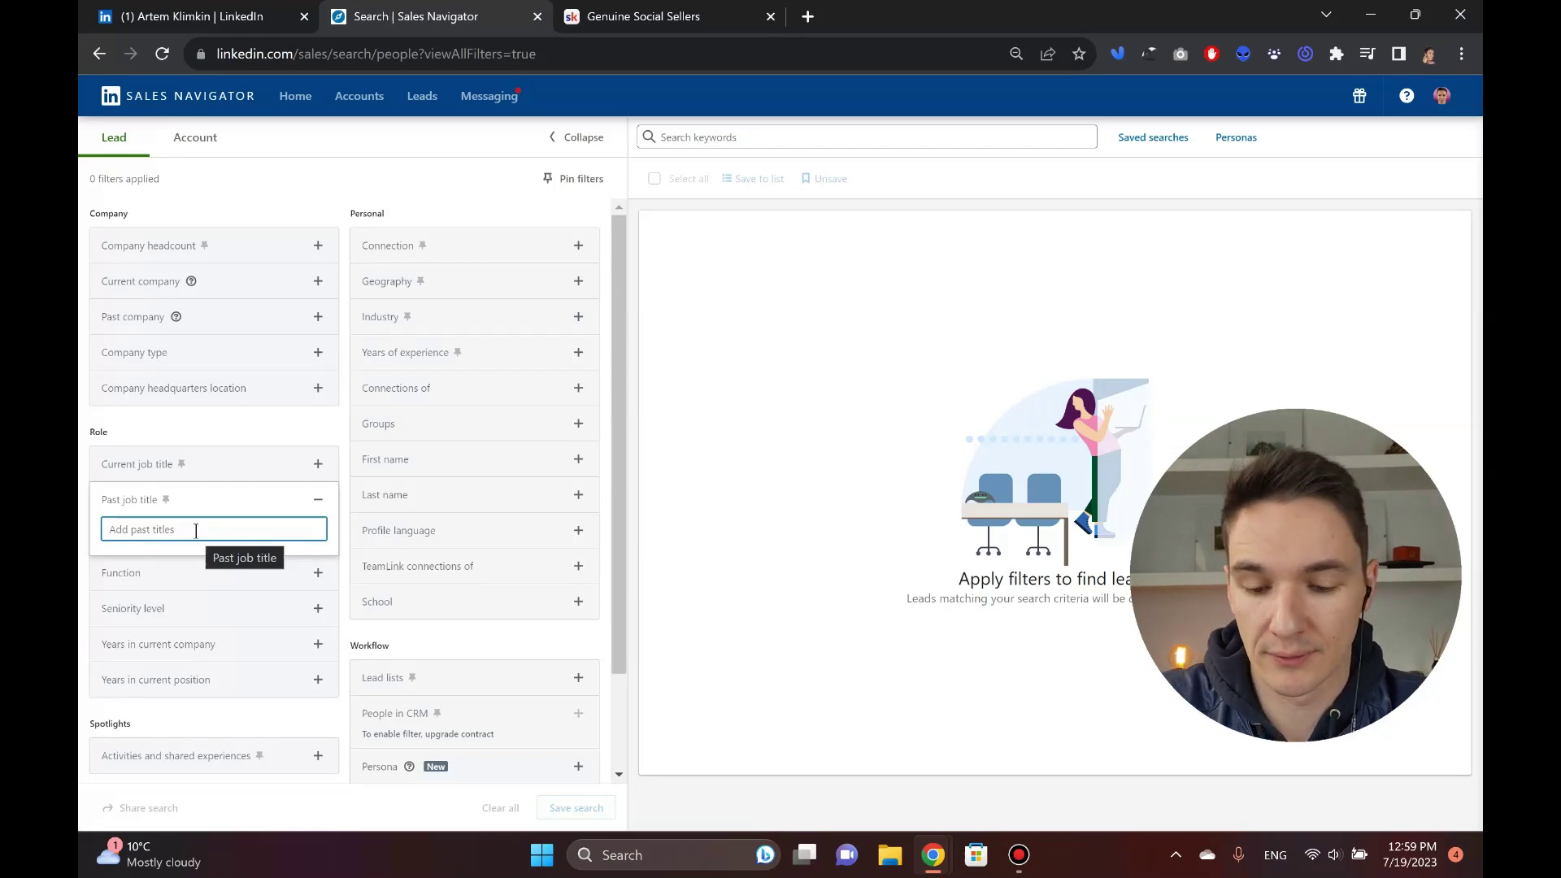
- Include Marketing Director and Chief Marketing Officer as past job titles
text(director)
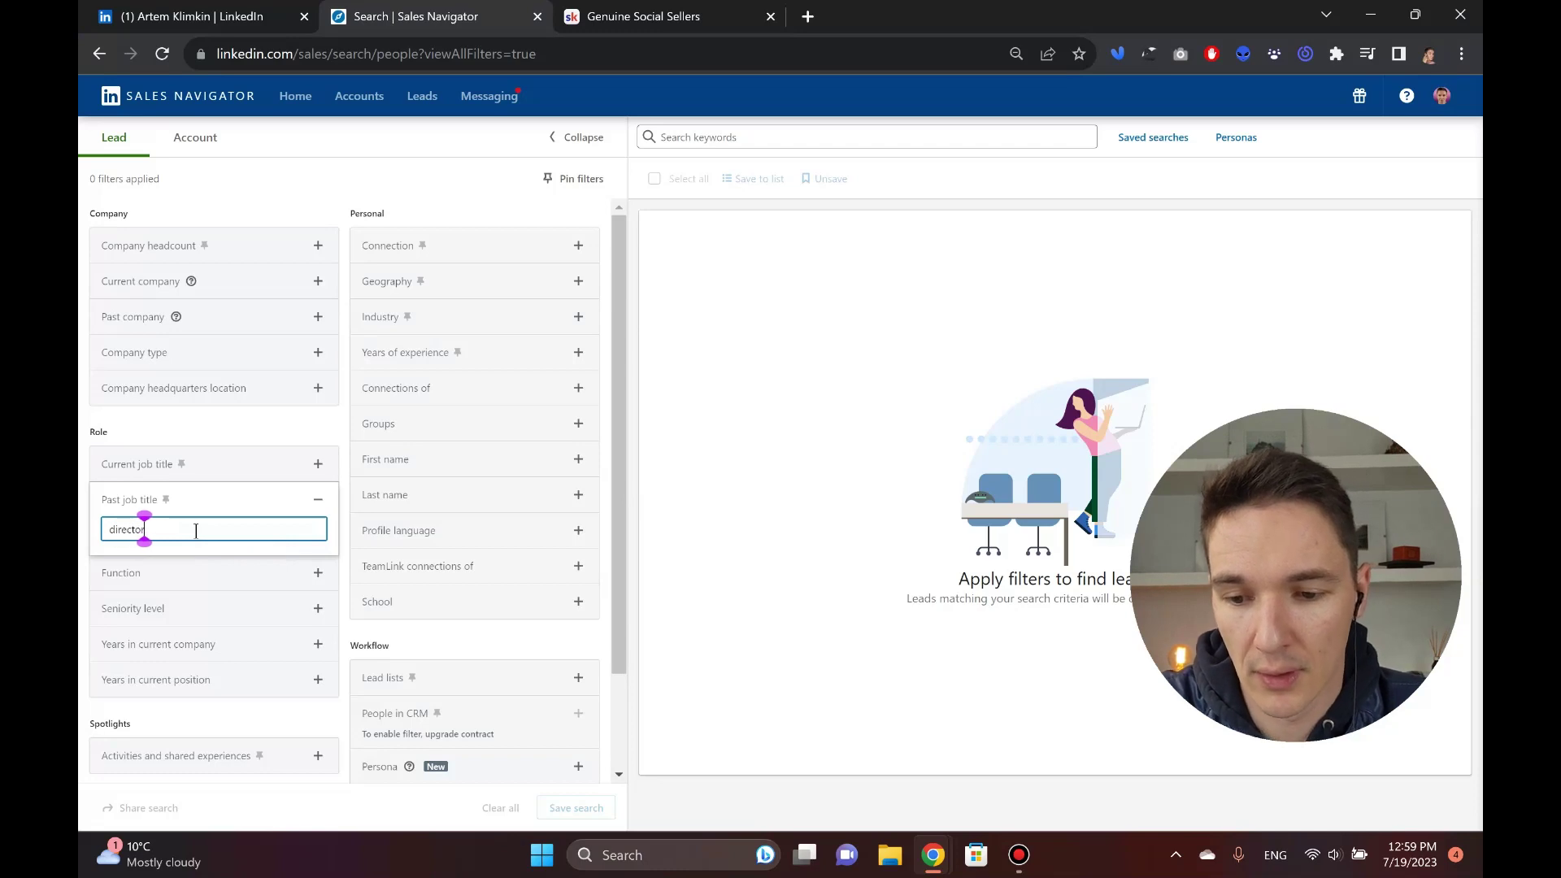
text( marke)
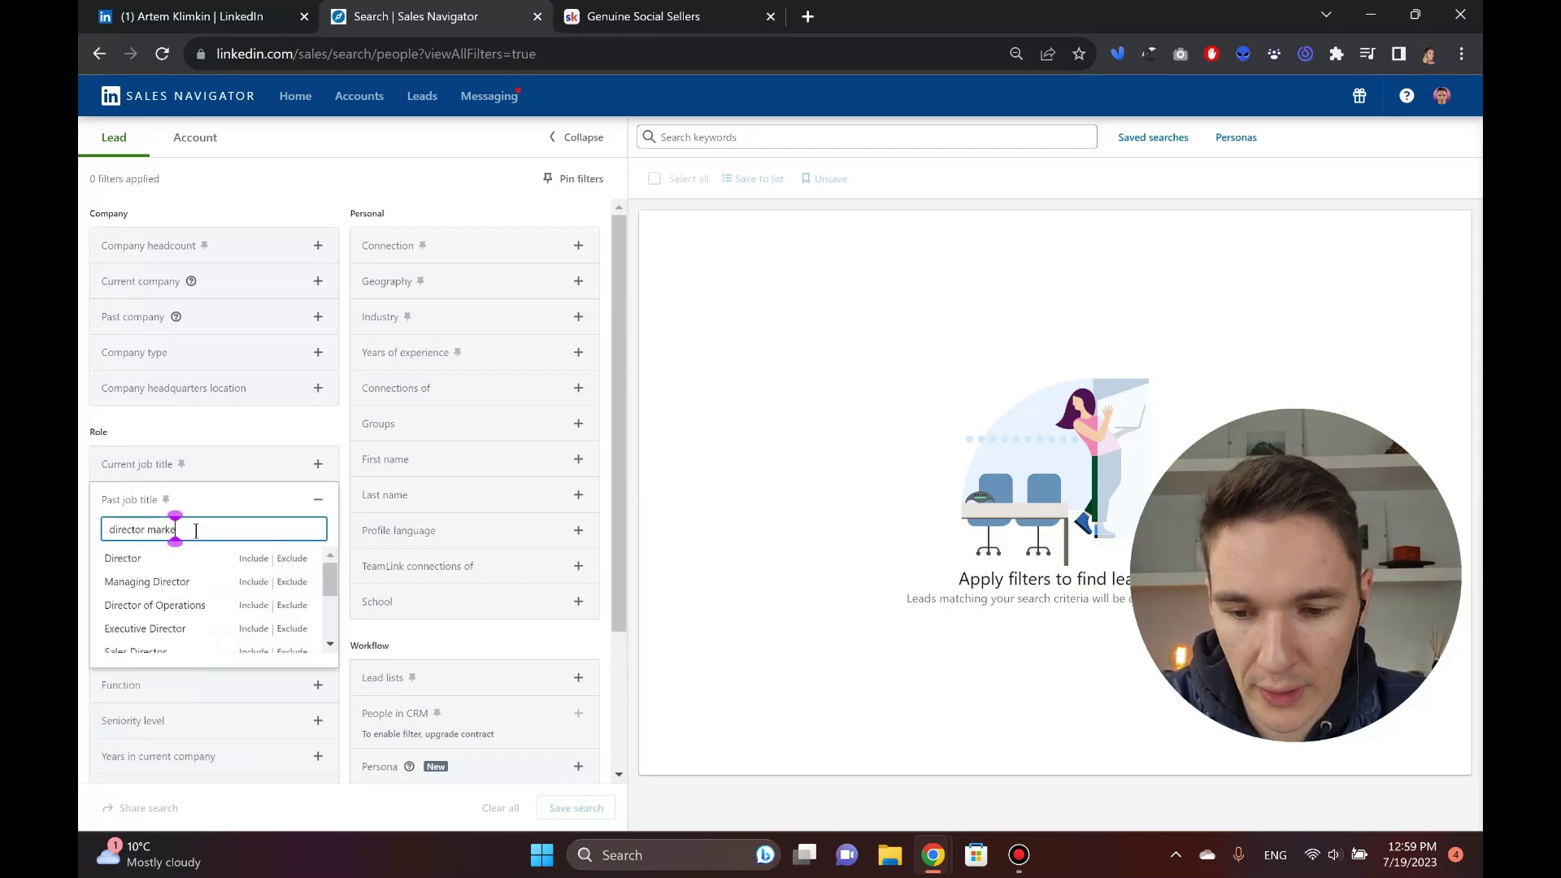
click(253, 559)
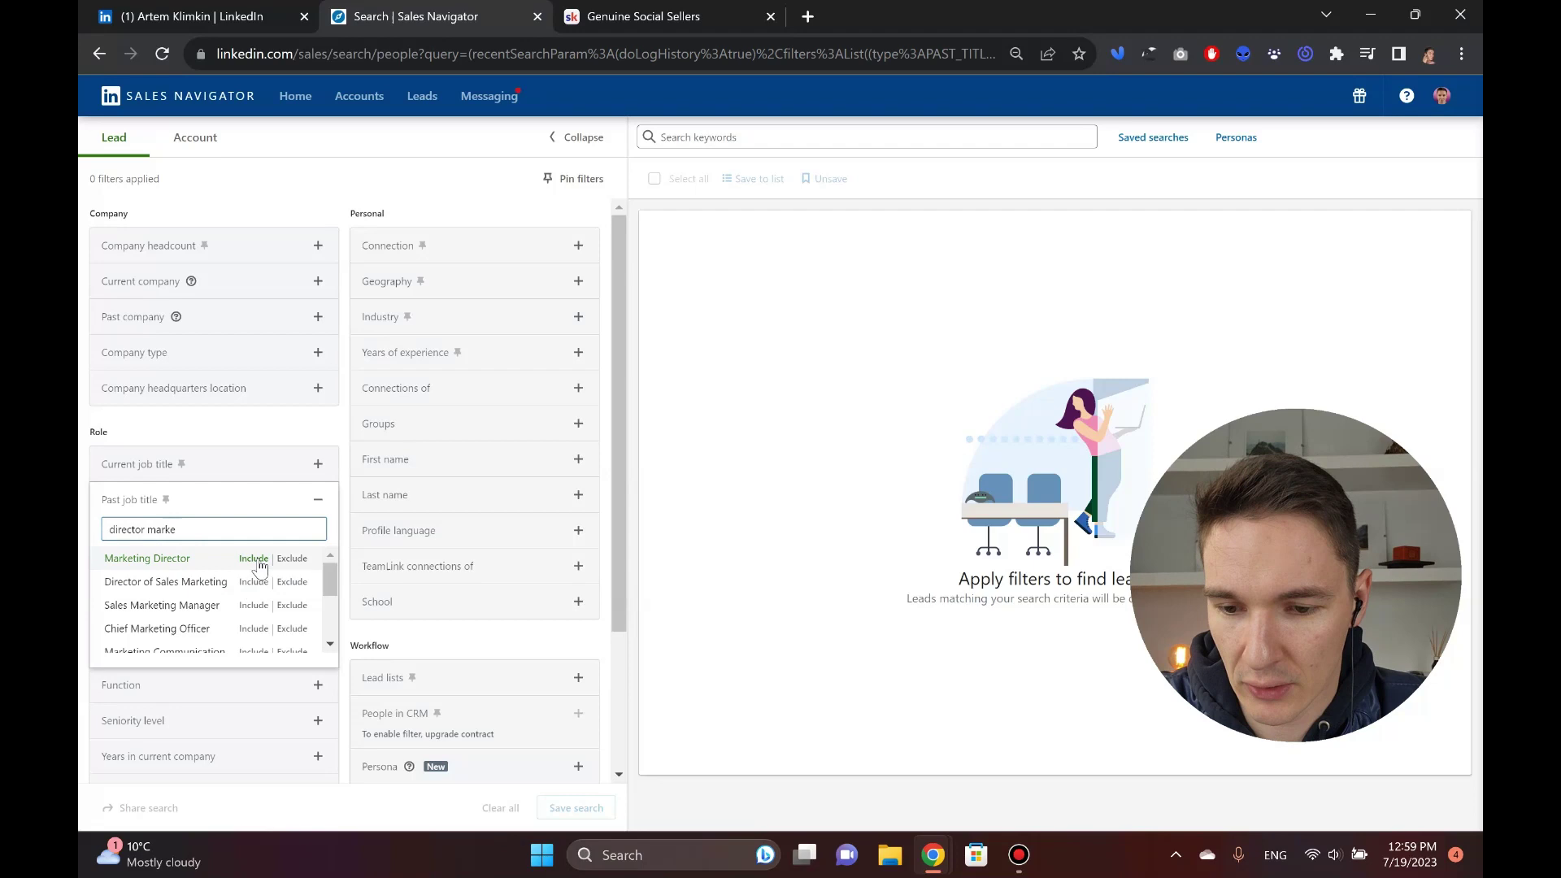
text(cmo)
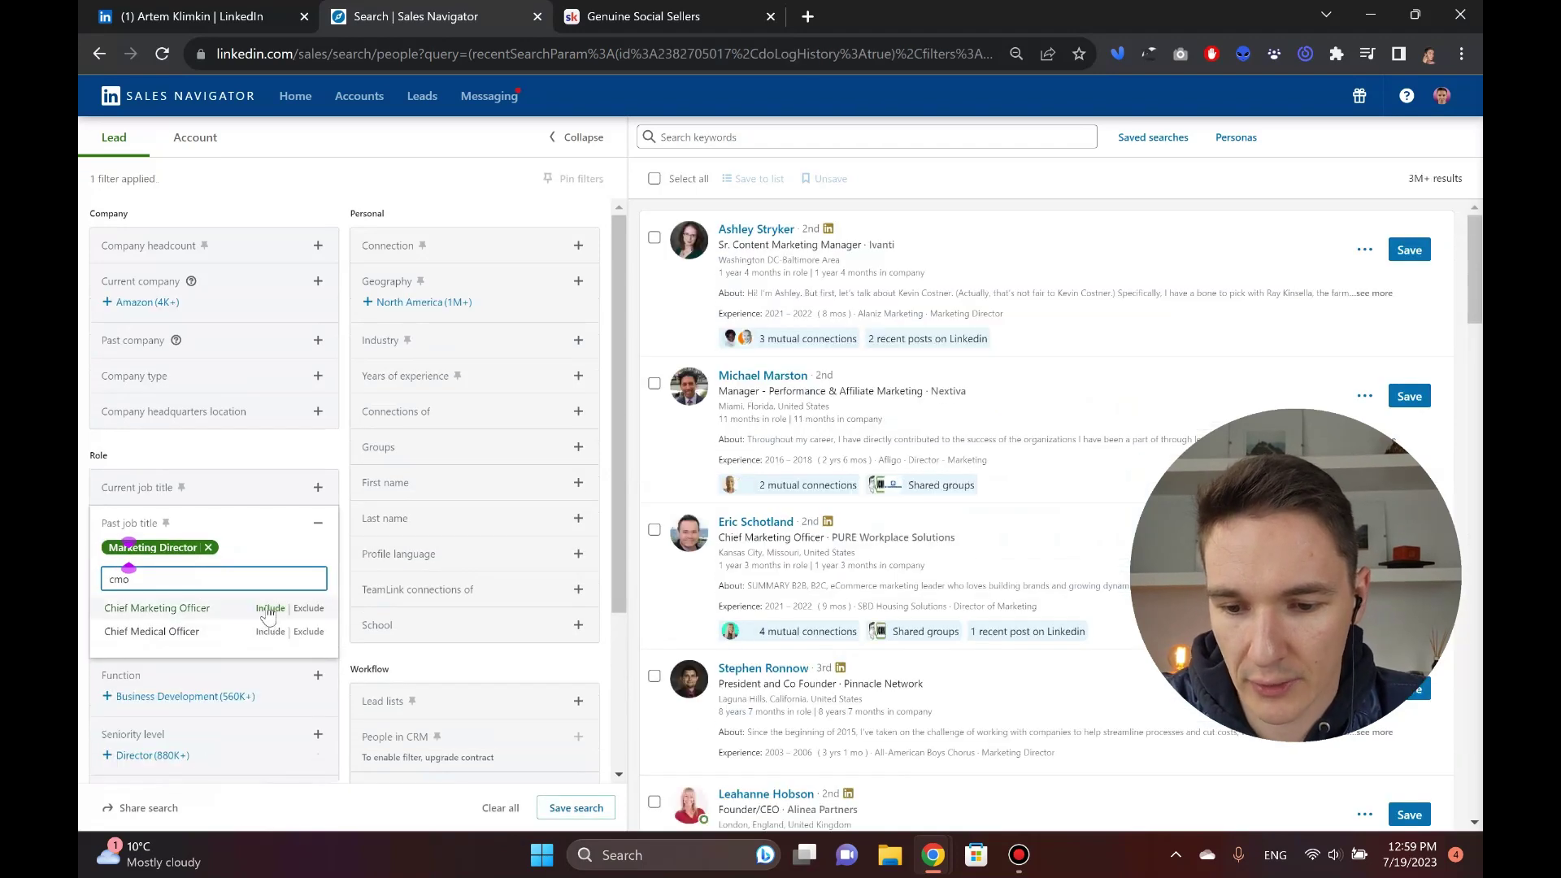
click(269, 610)
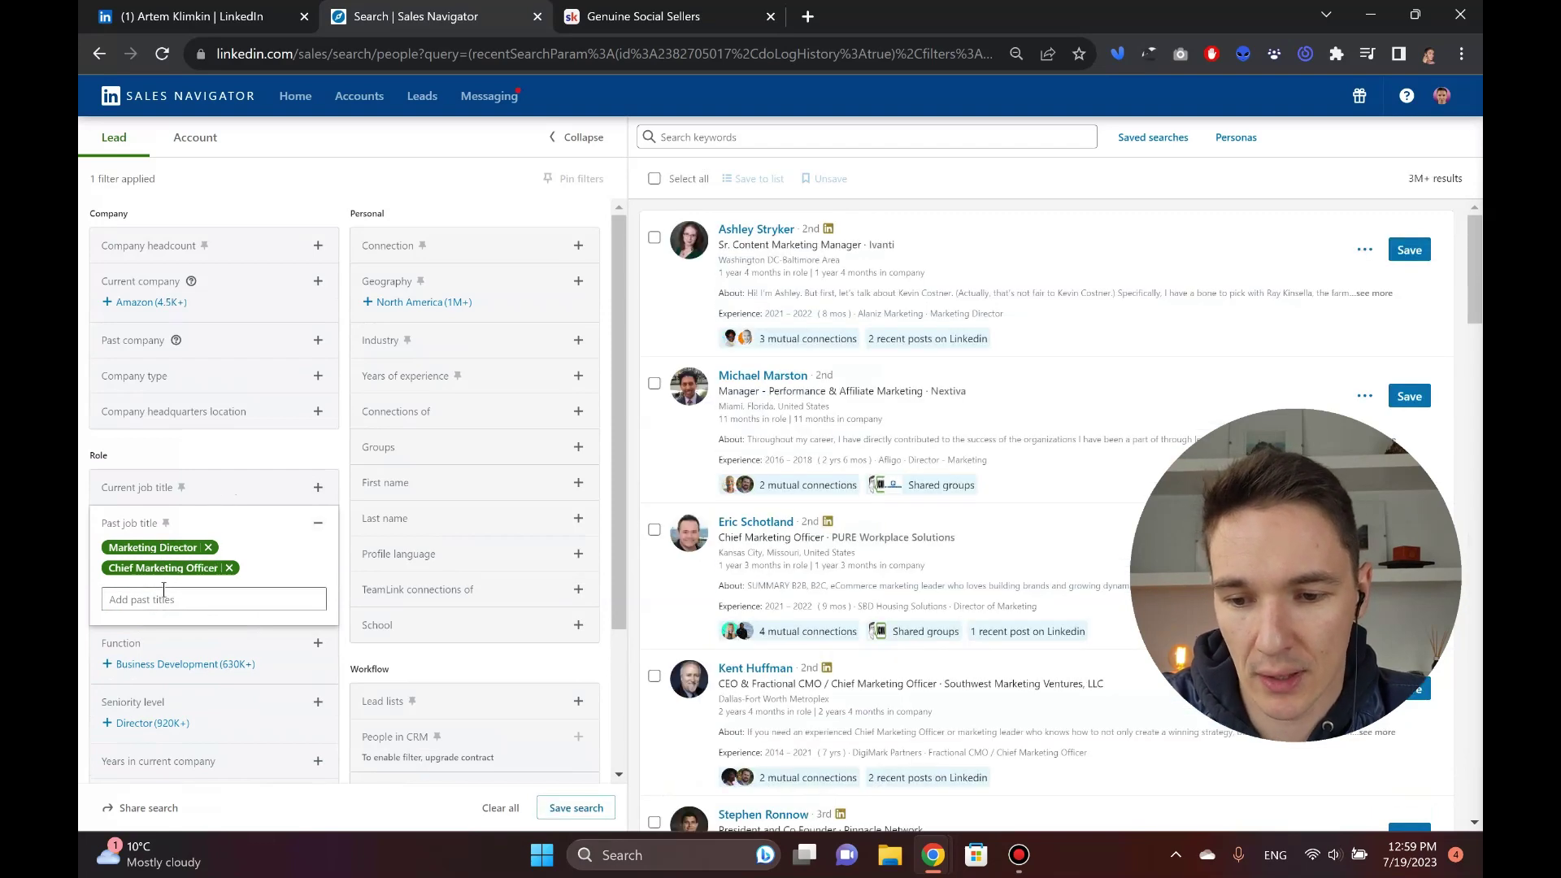
click(190, 460)
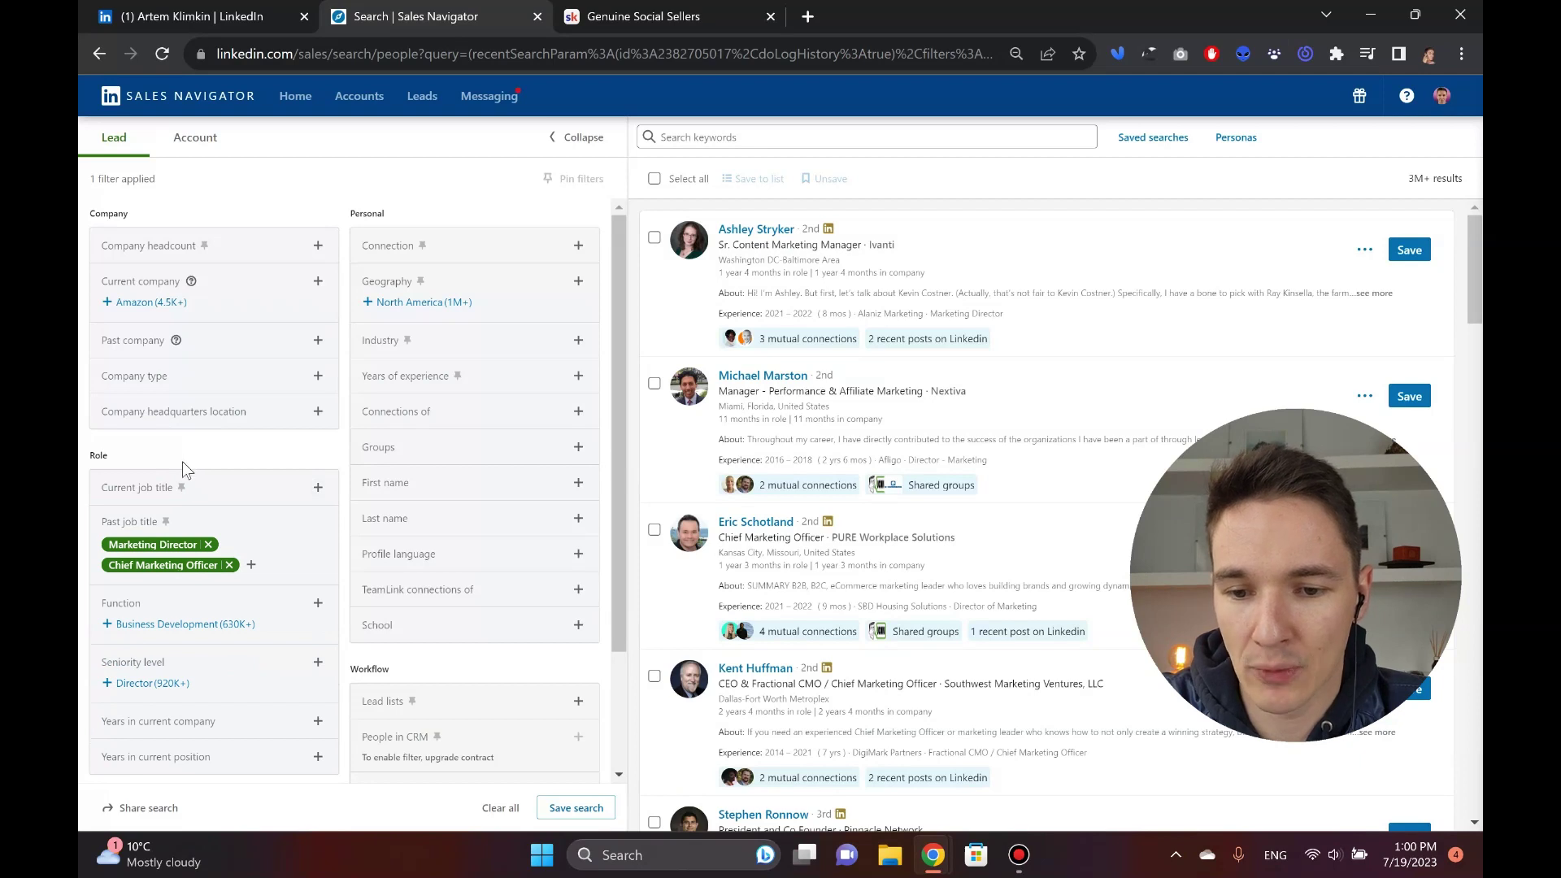
- Include United States and United Kingdom under Geography, leaving 2M+ leads
click(578, 282)
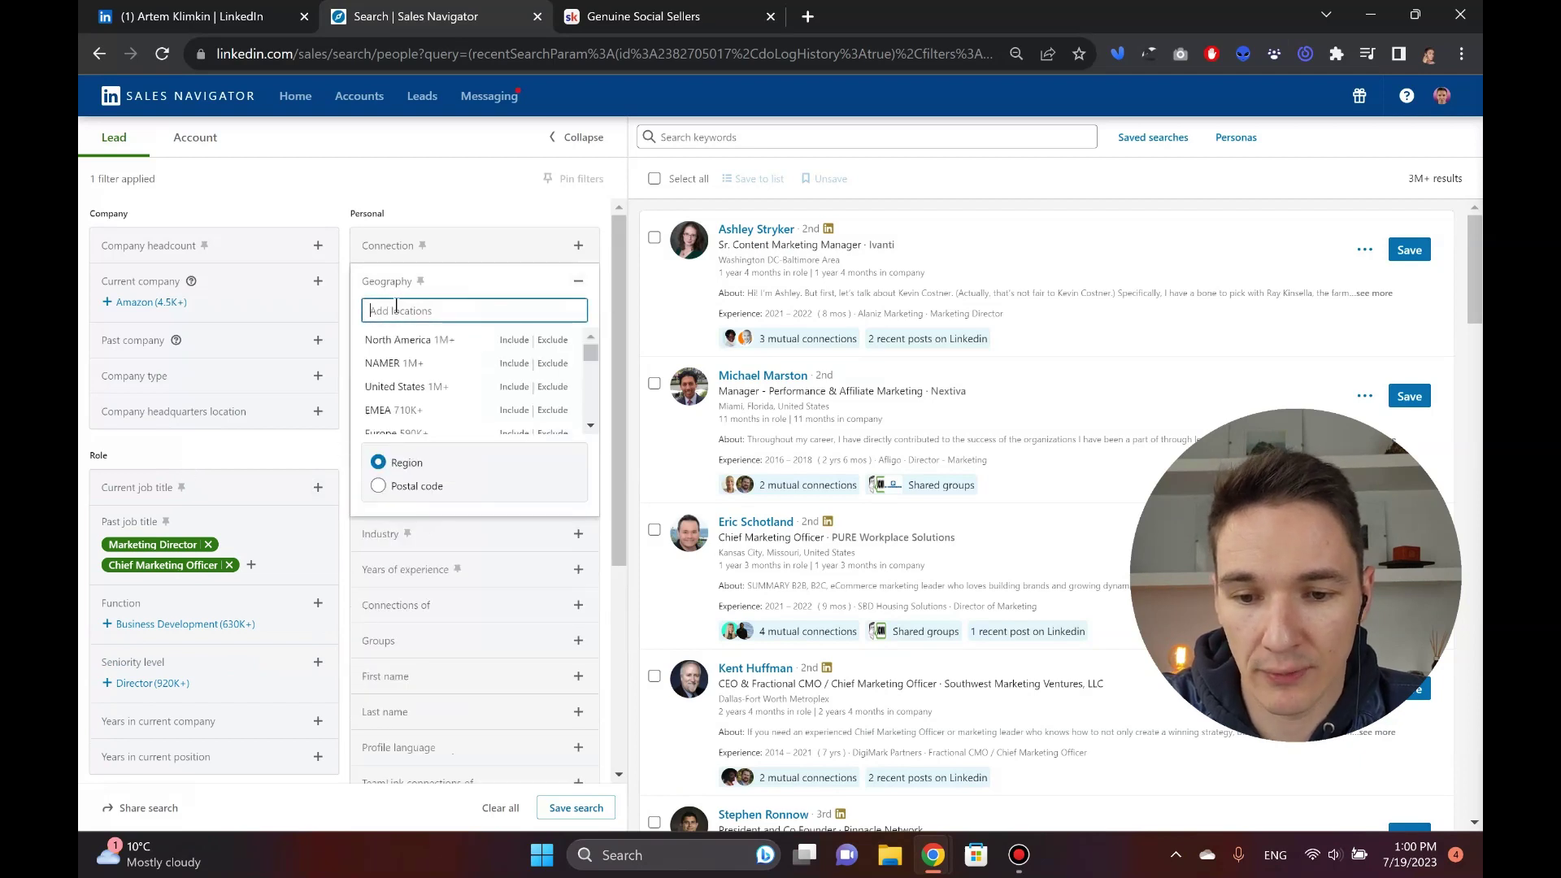
text(uni)
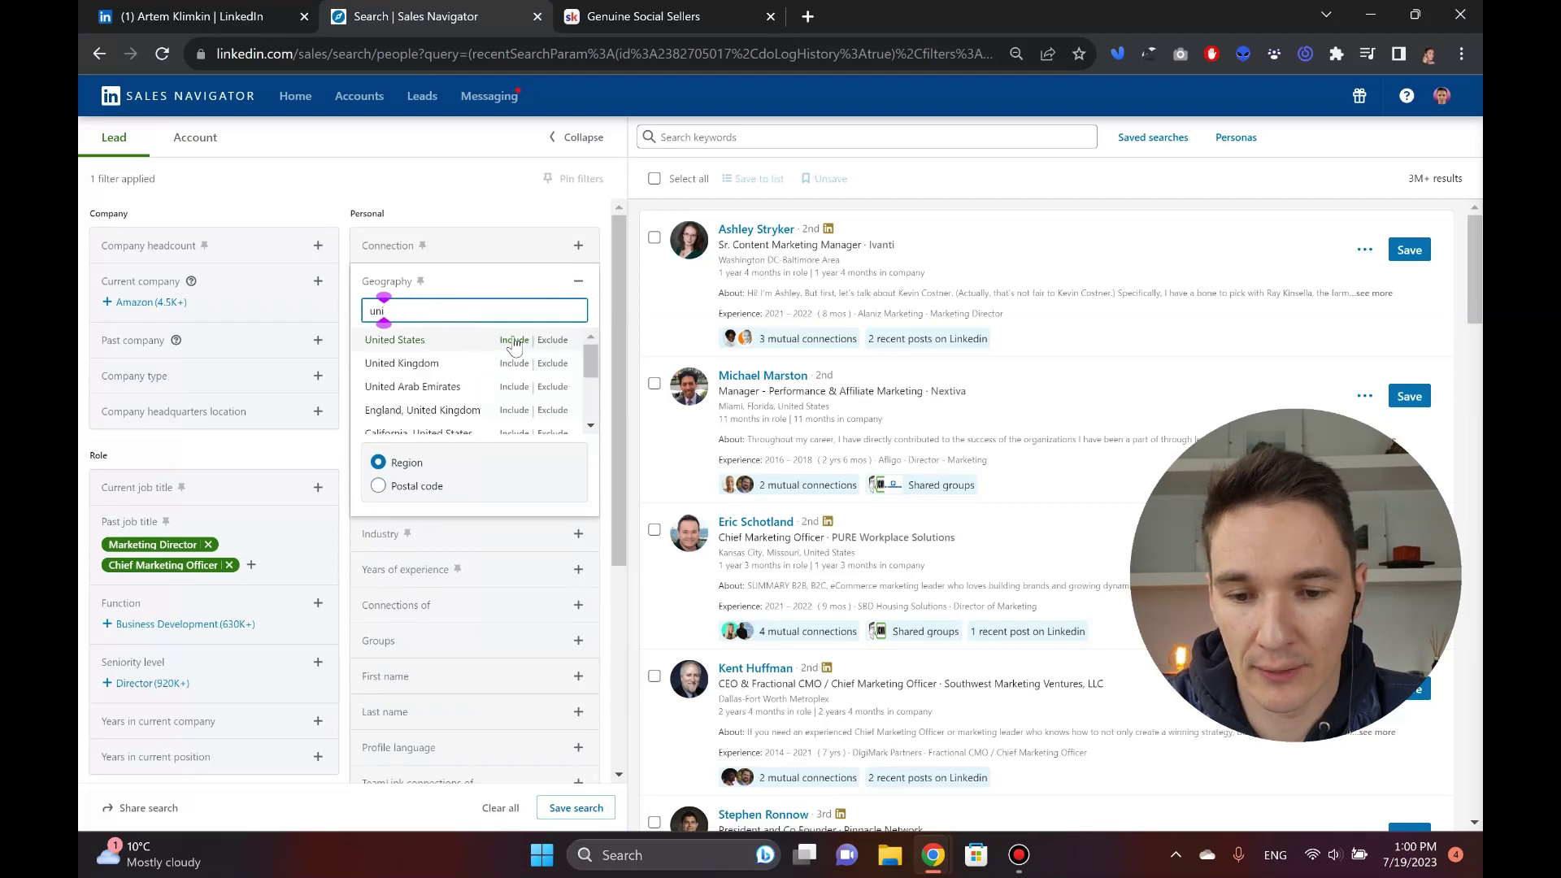
key(Return)
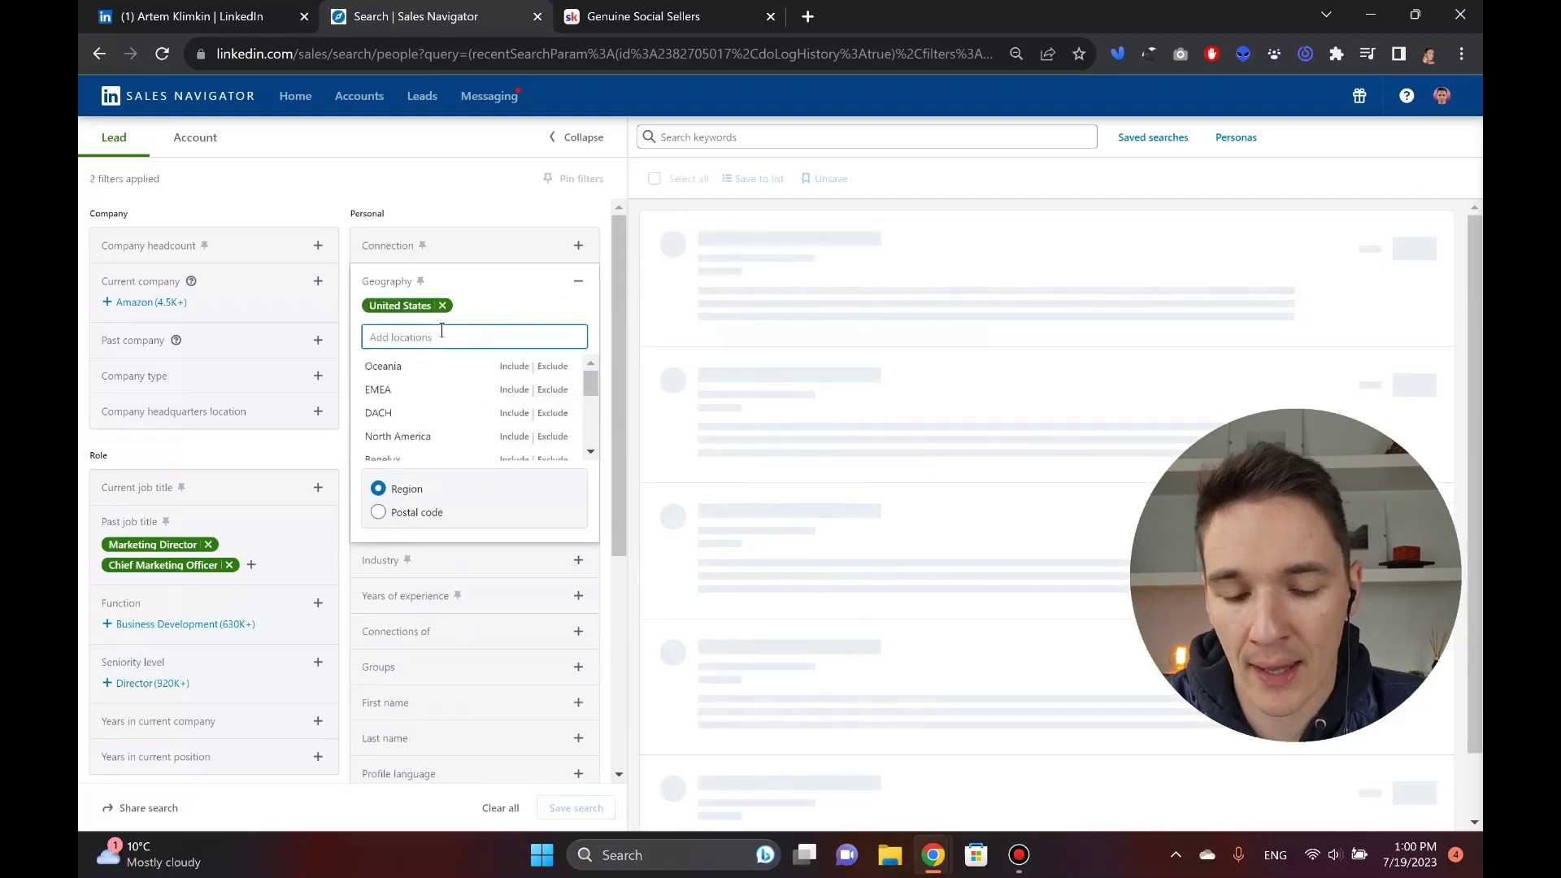
text(un)
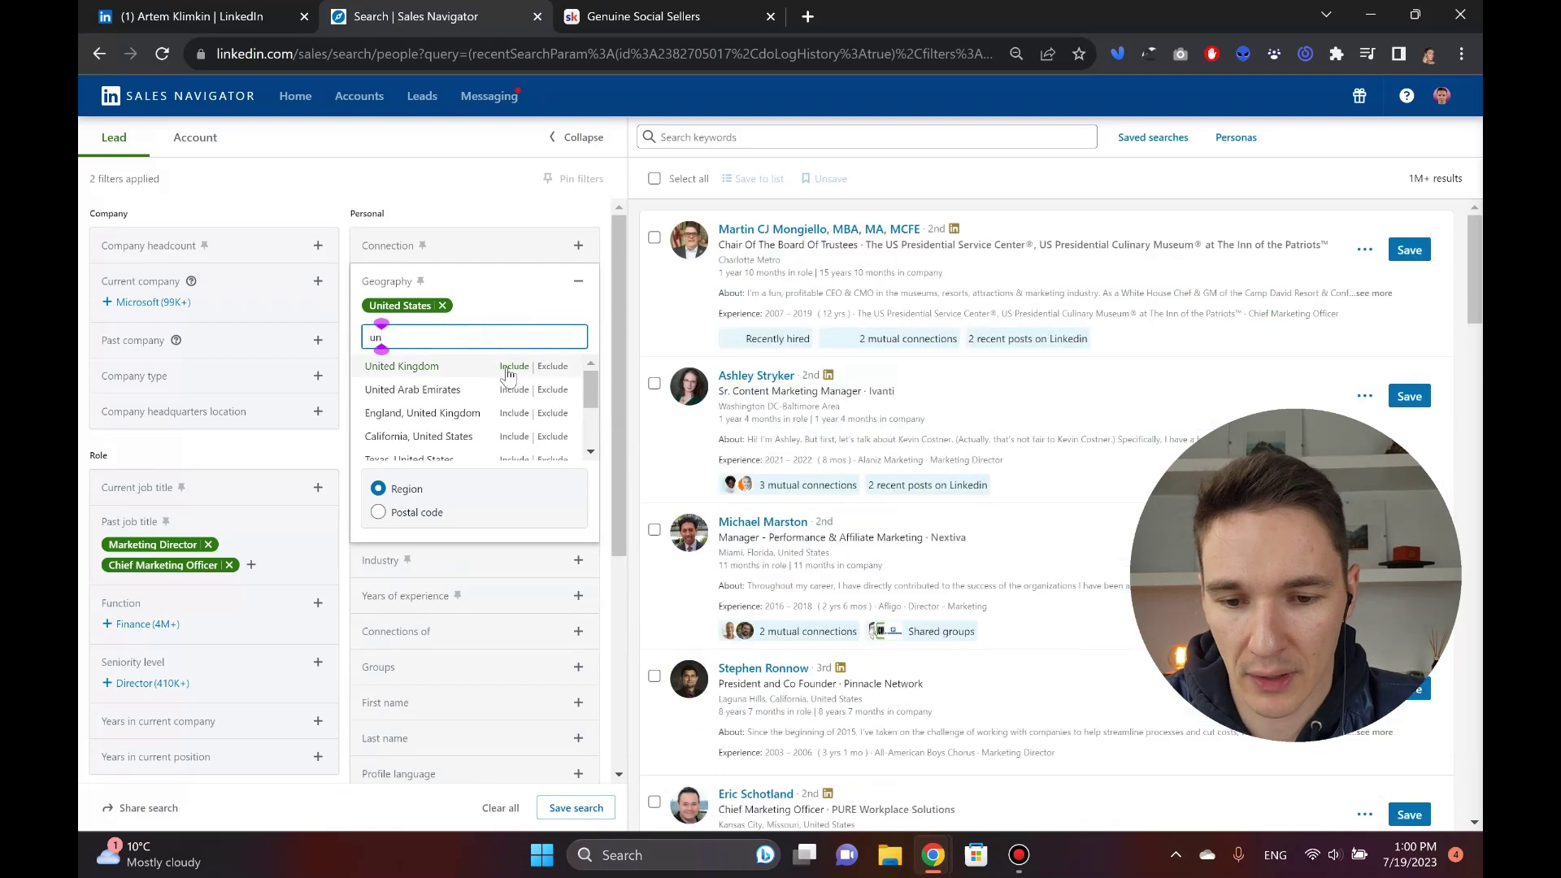
click(512, 367)
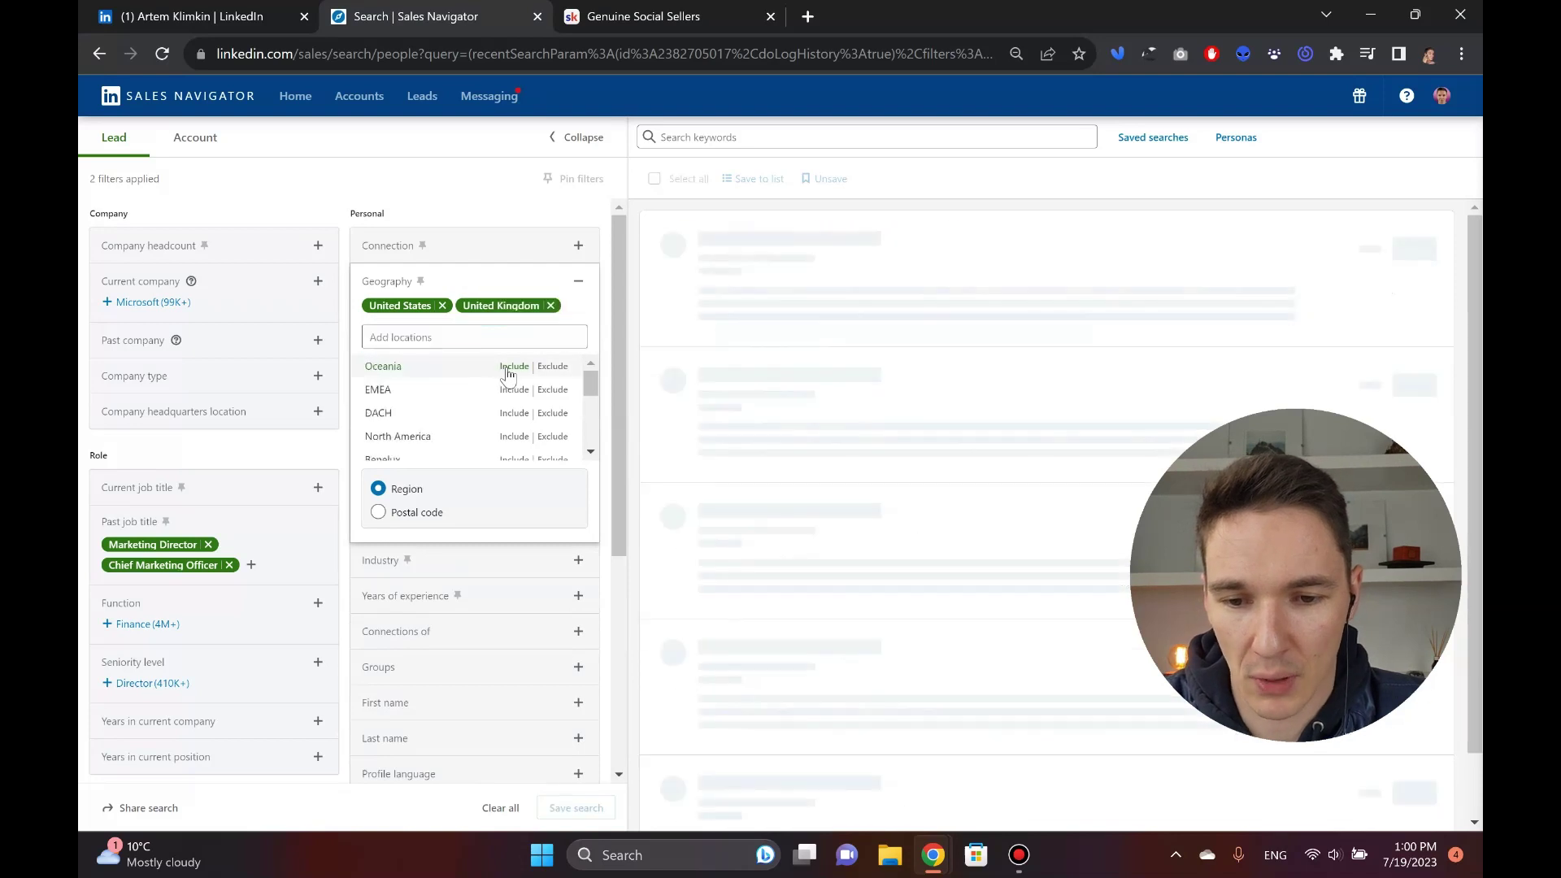
click(462, 186)
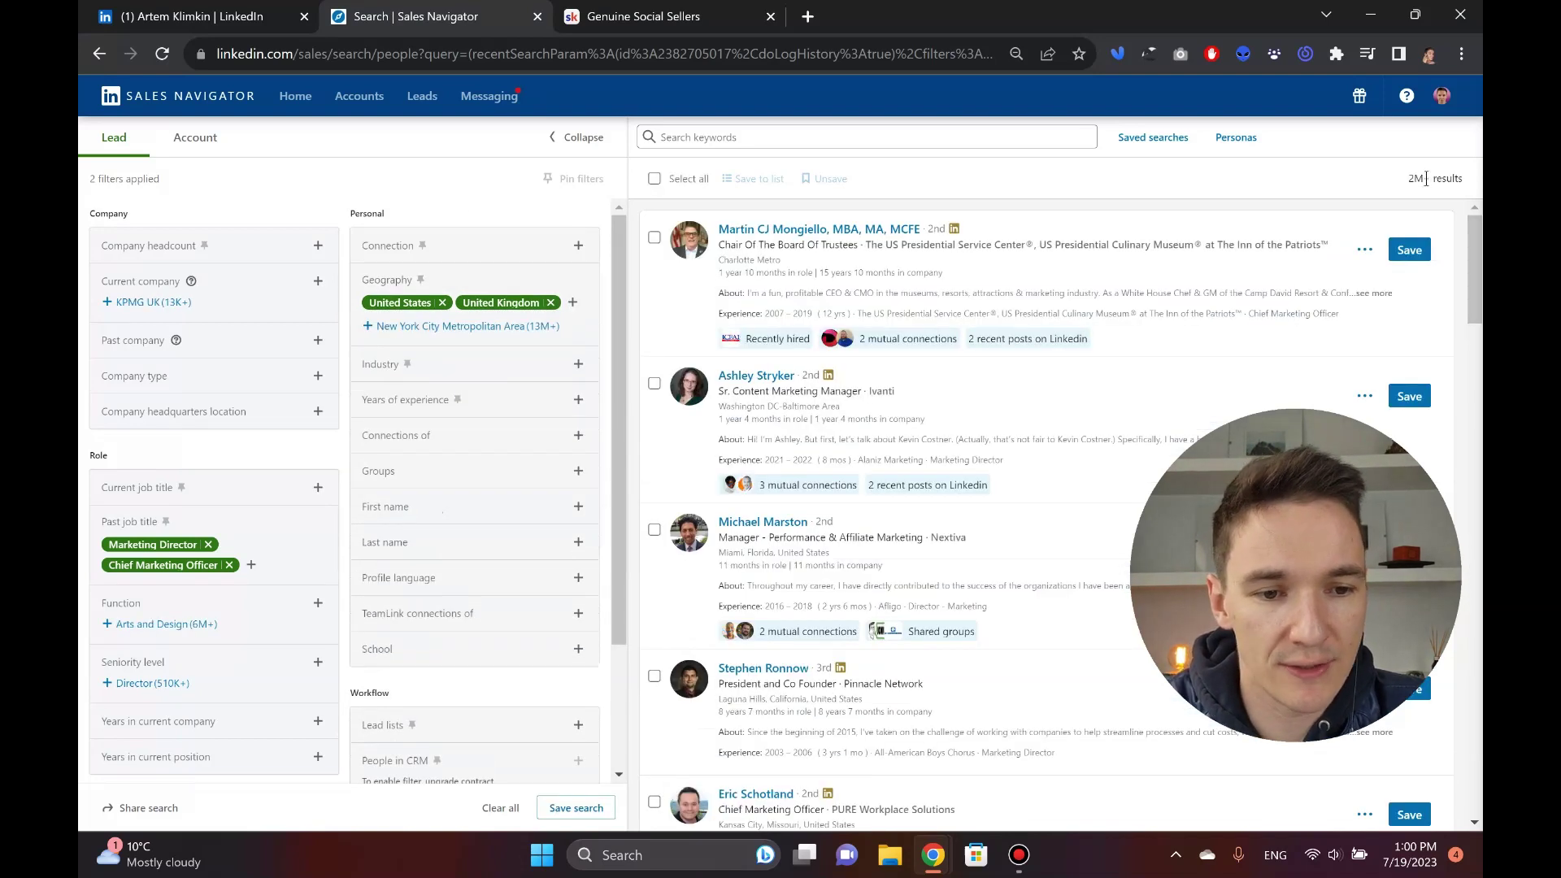
drag(1409, 181, 1460, 182)
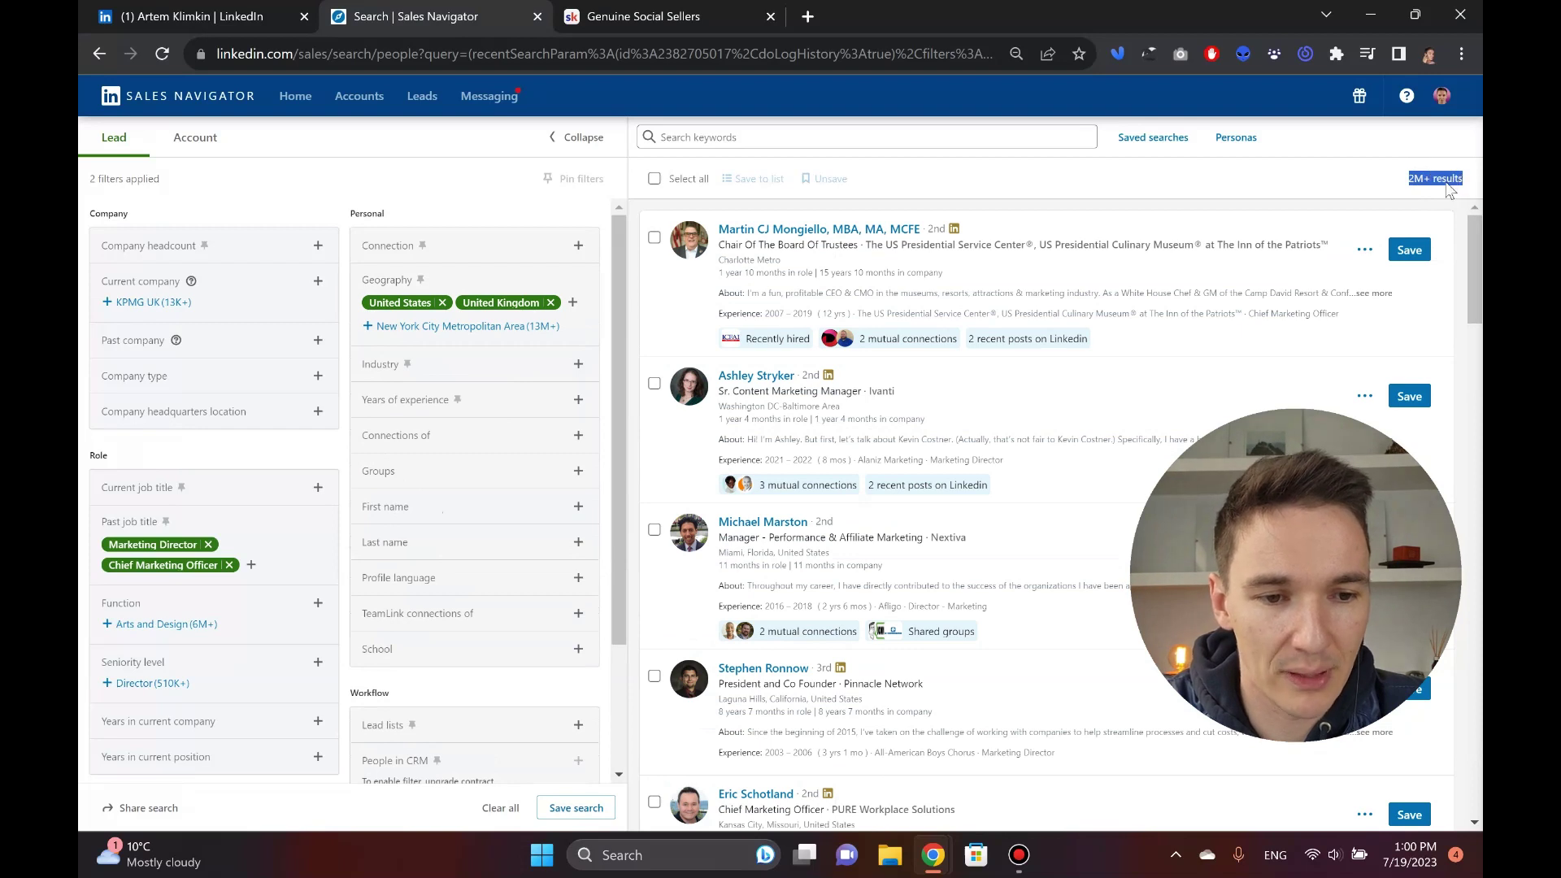
click(1380, 170)
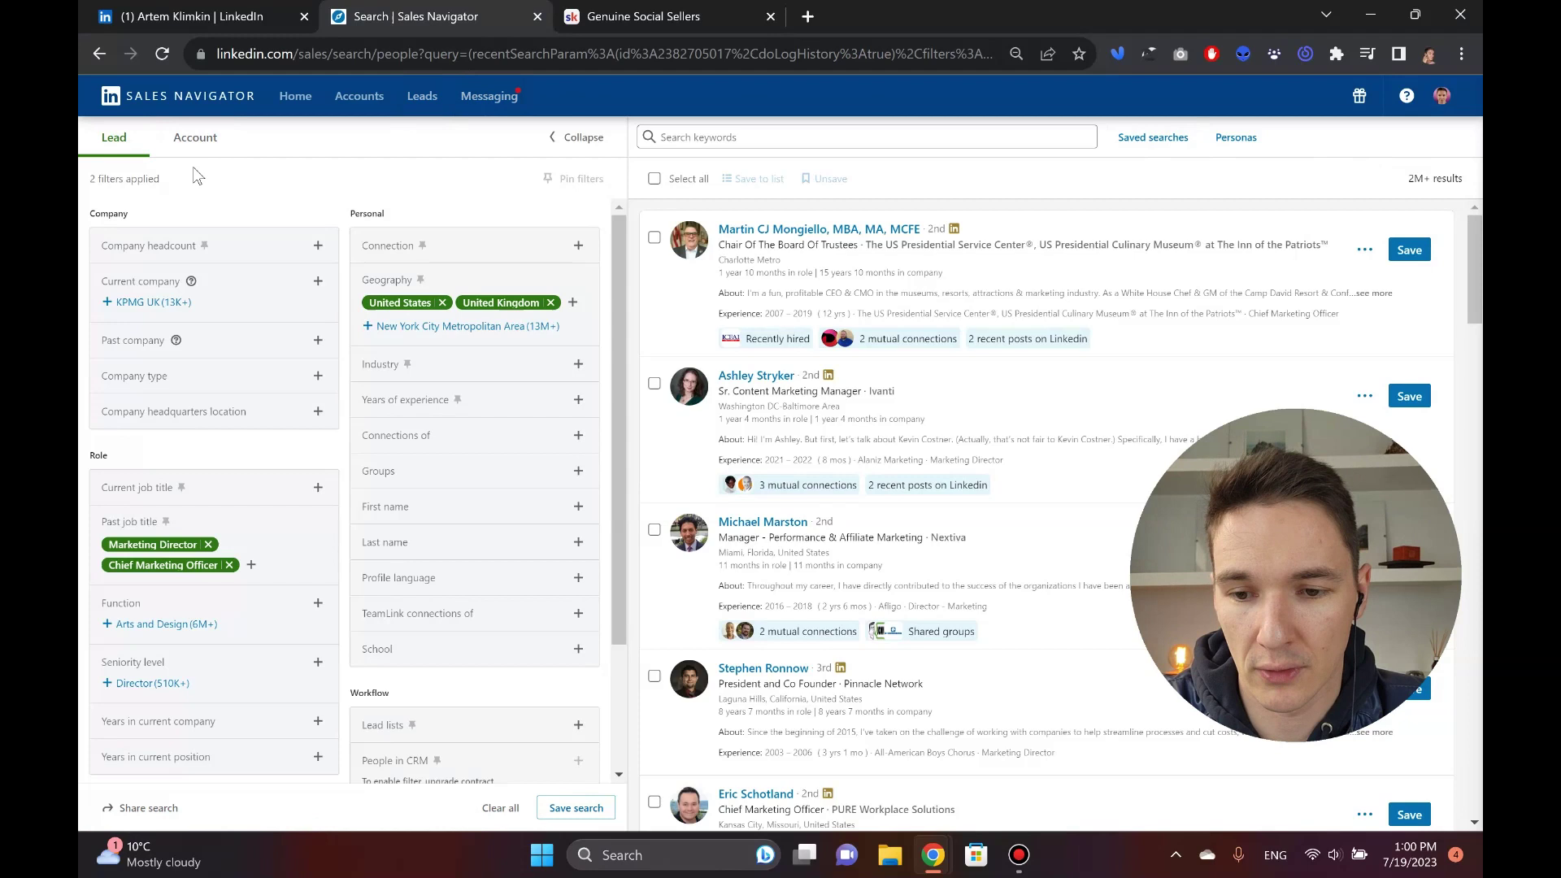
click(283, 257)
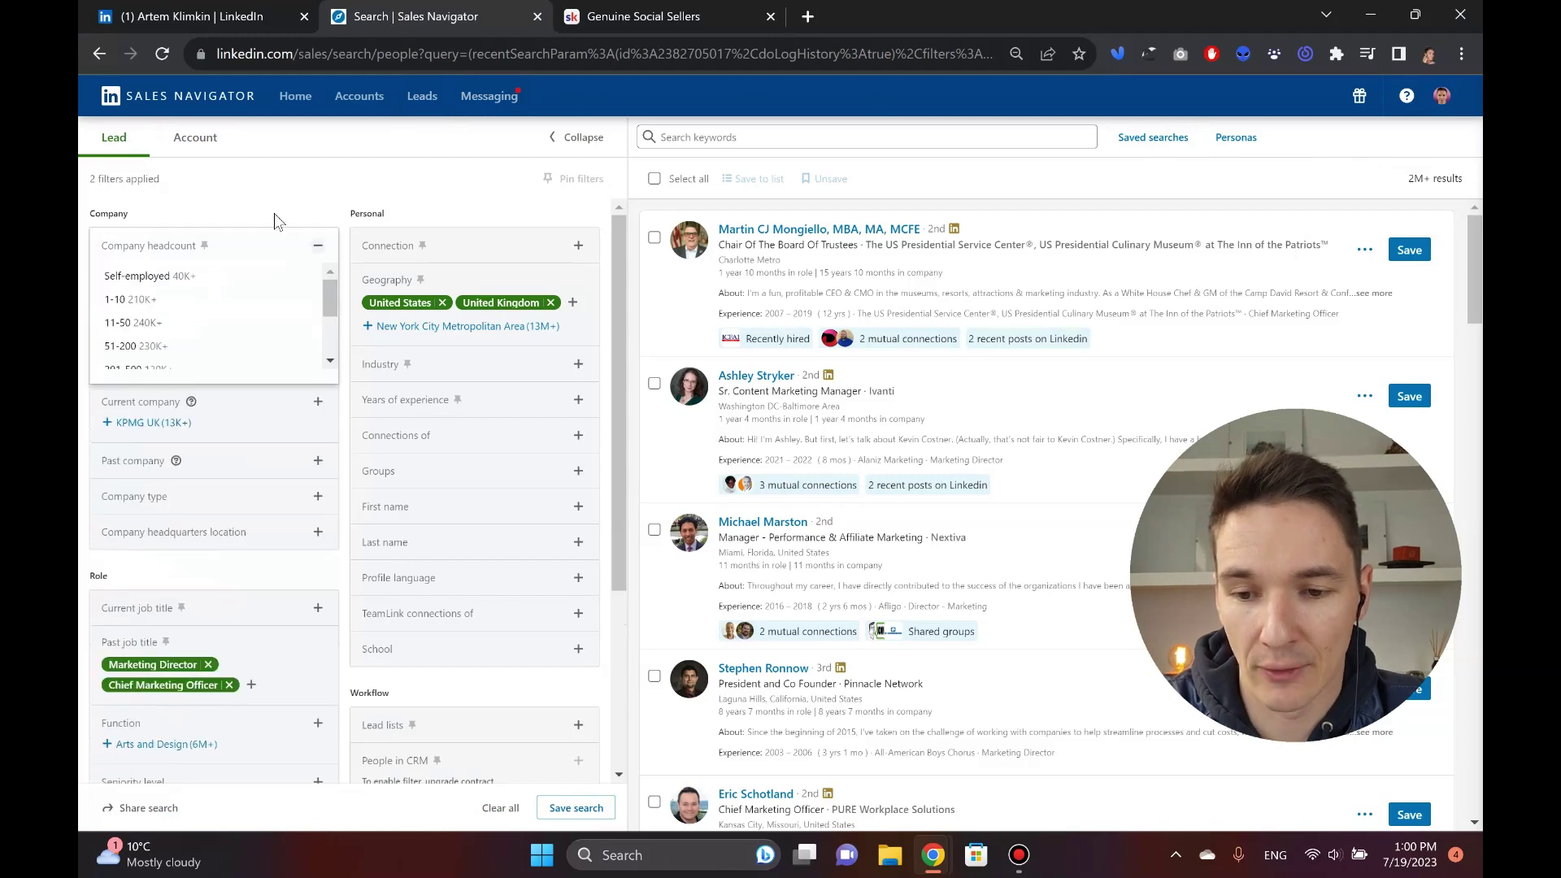
click(176, 323)
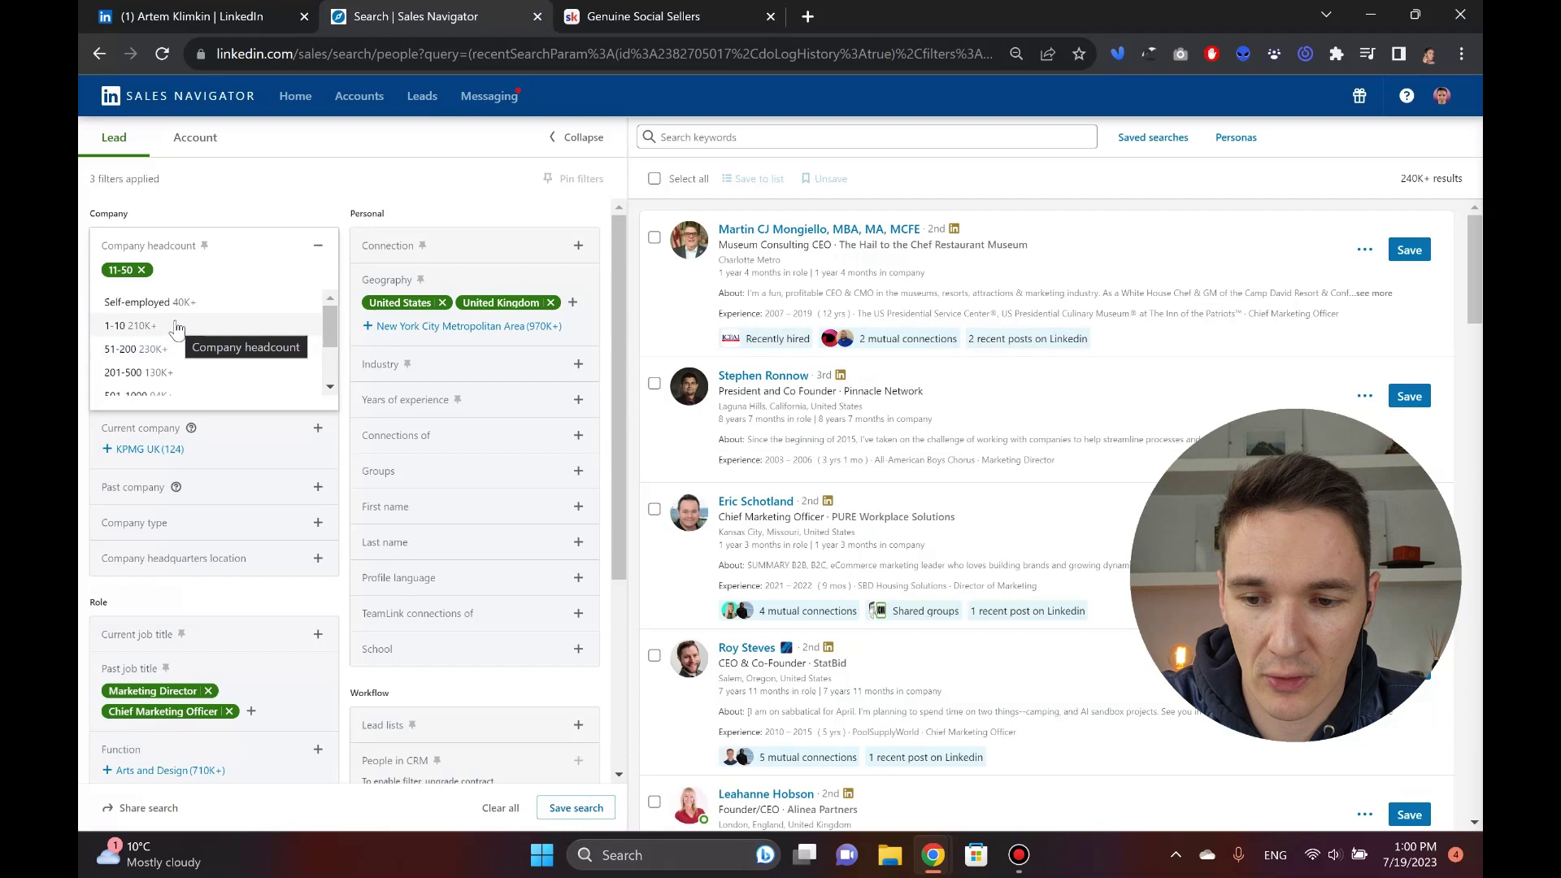
click(242, 198)
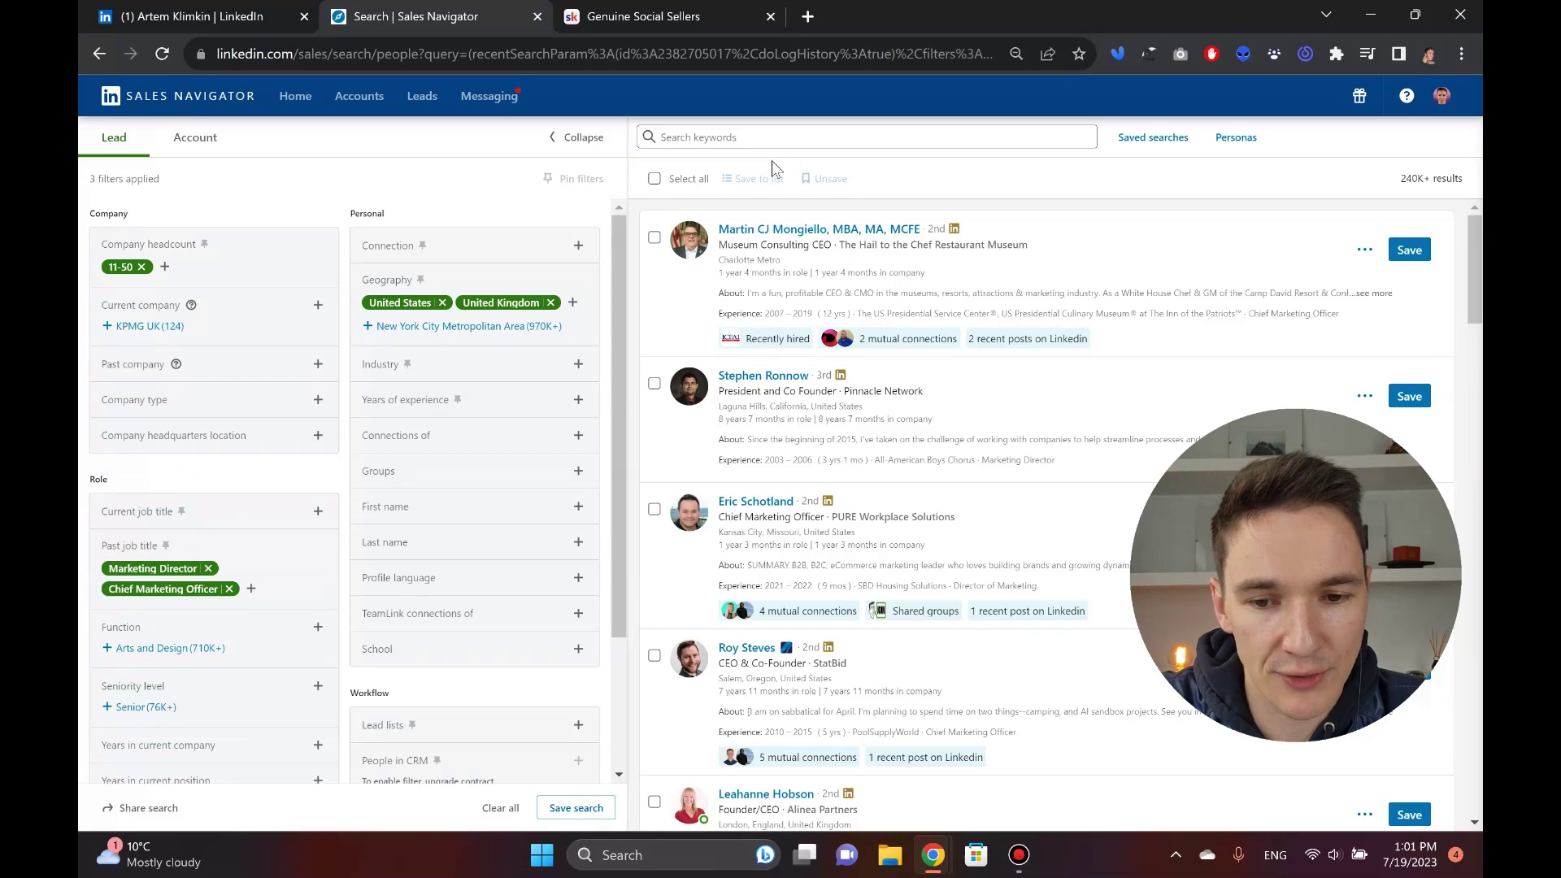
drag(1402, 179, 1423, 180)
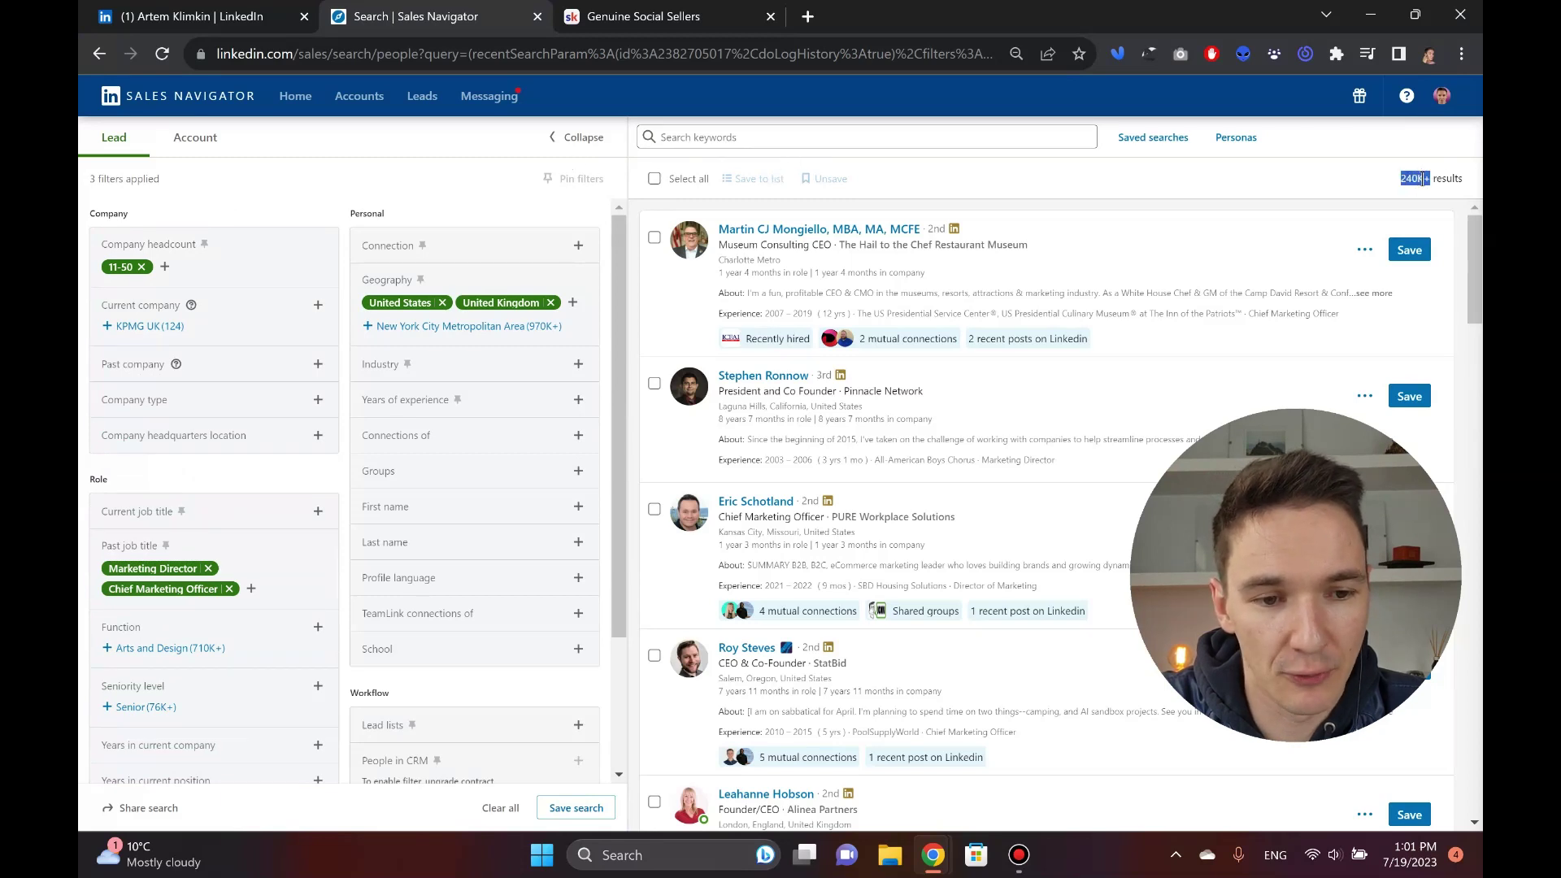
scroll(301, 340, down, 2)
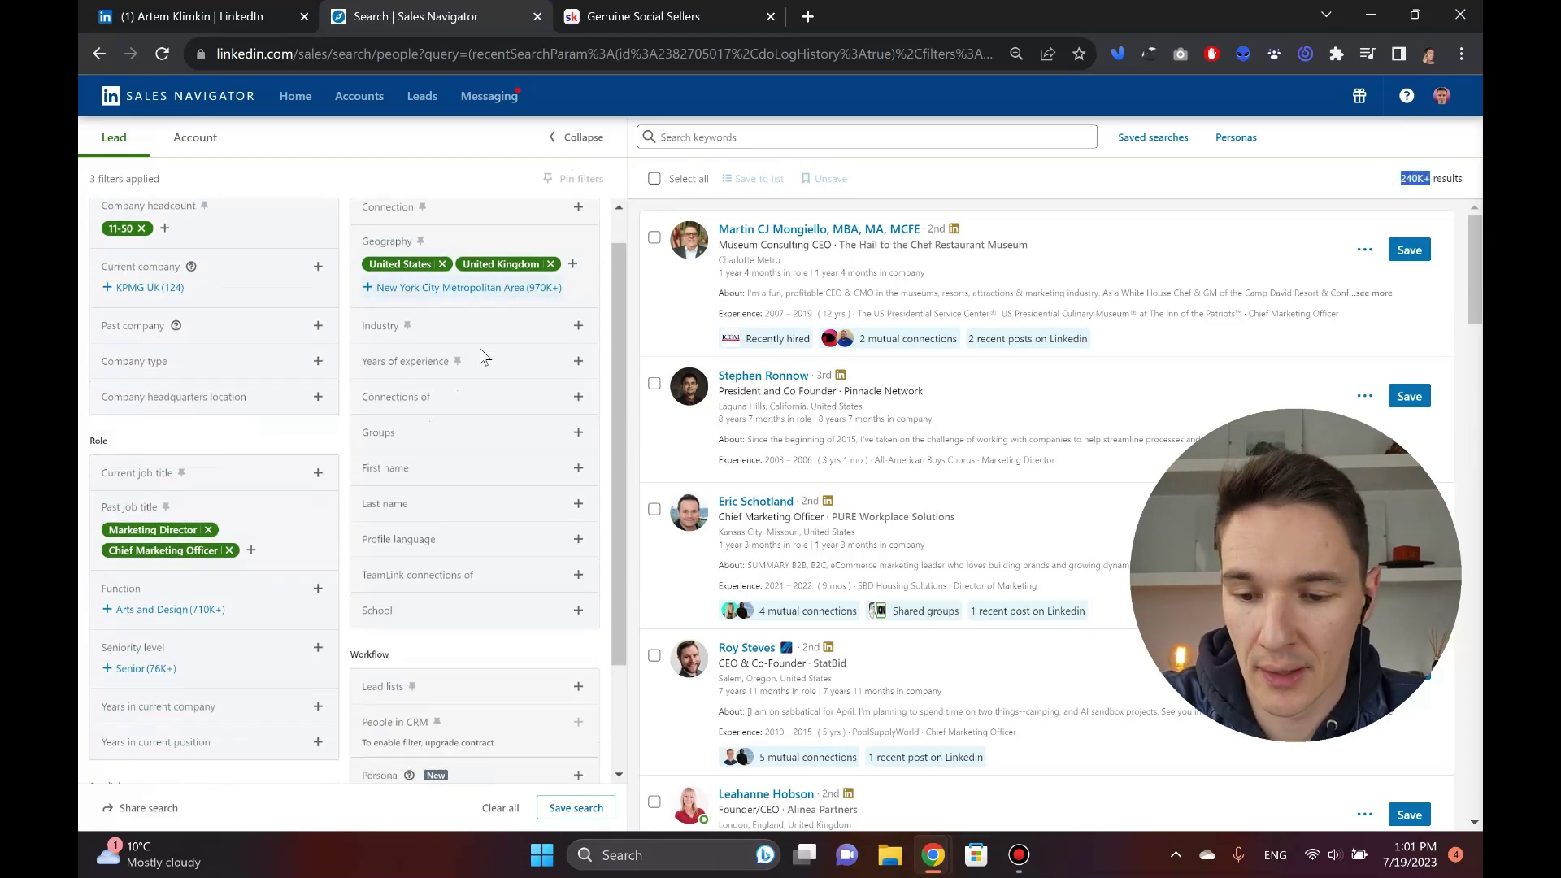
scroll(363, 300, up, 2)
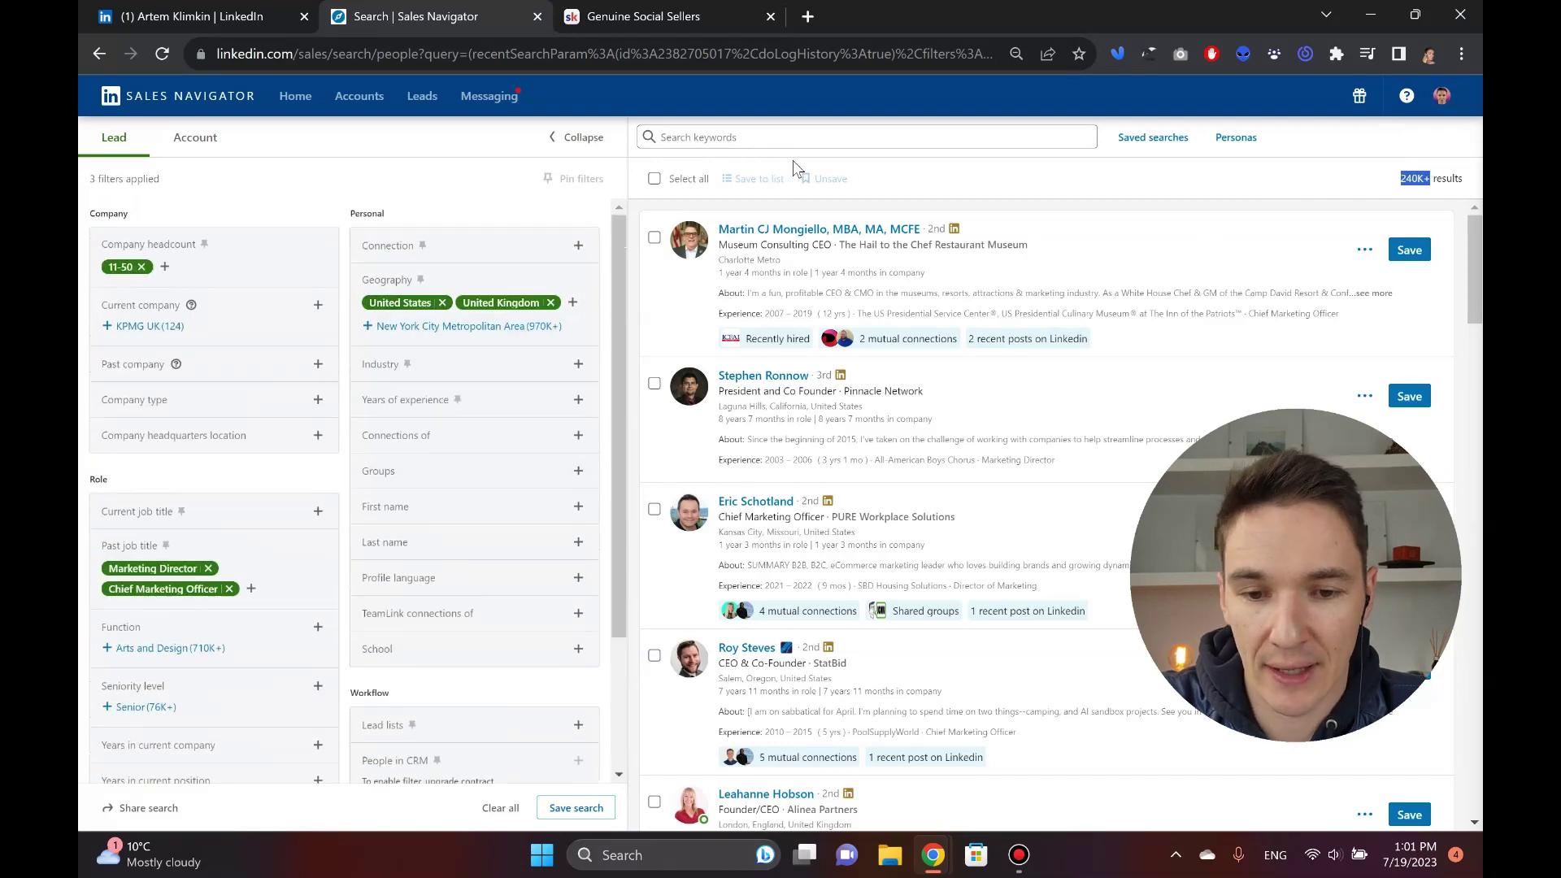
- Rerun the recent saas keyword search and include United Kingdom and United States locations
click(764, 140)
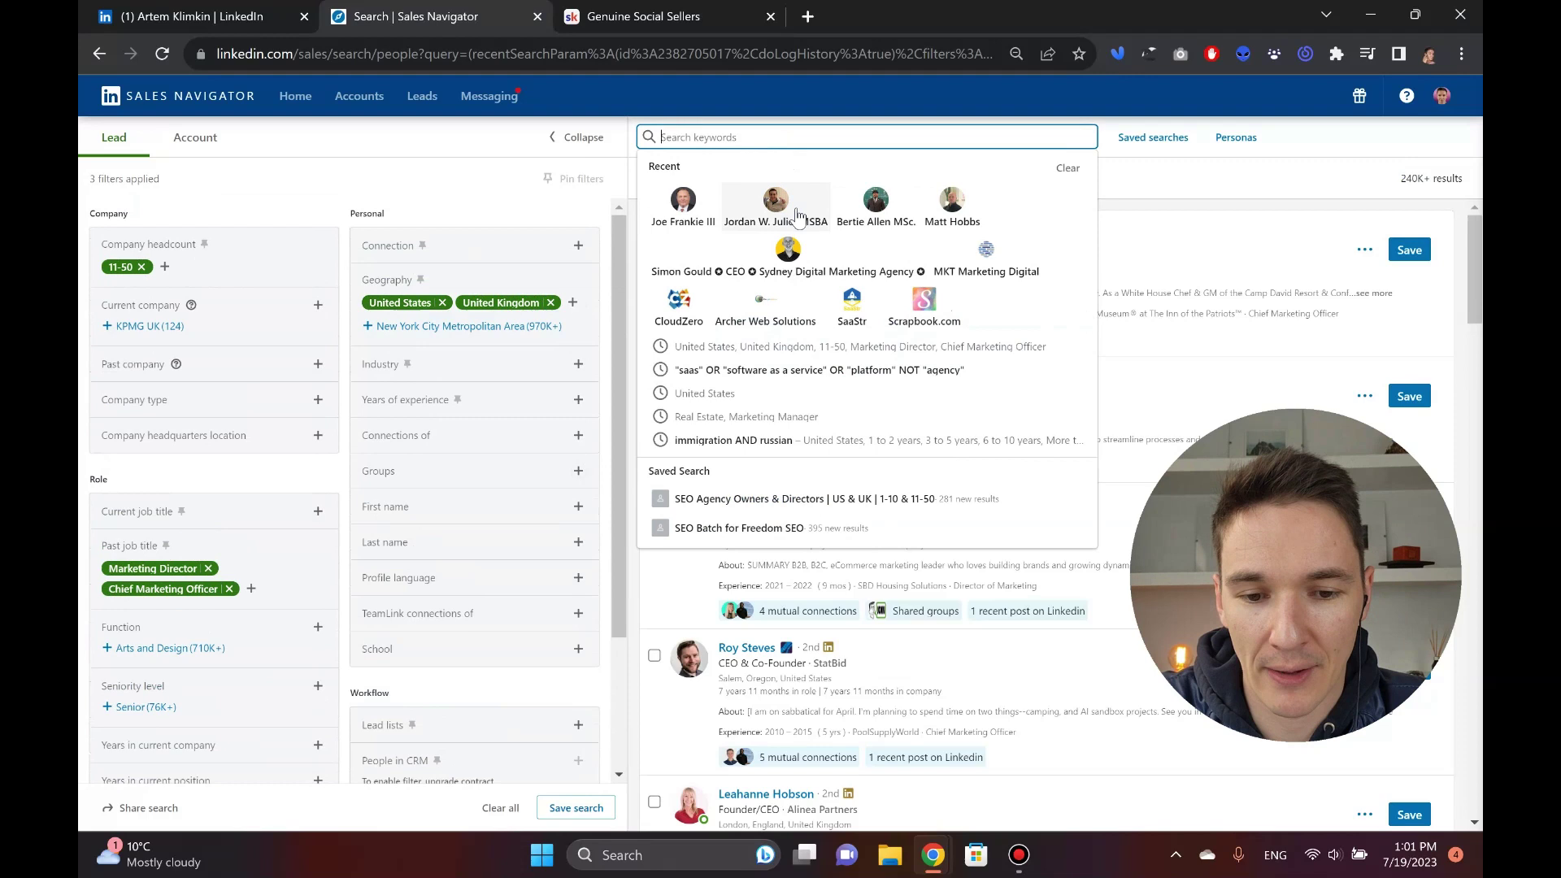
click(879, 372)
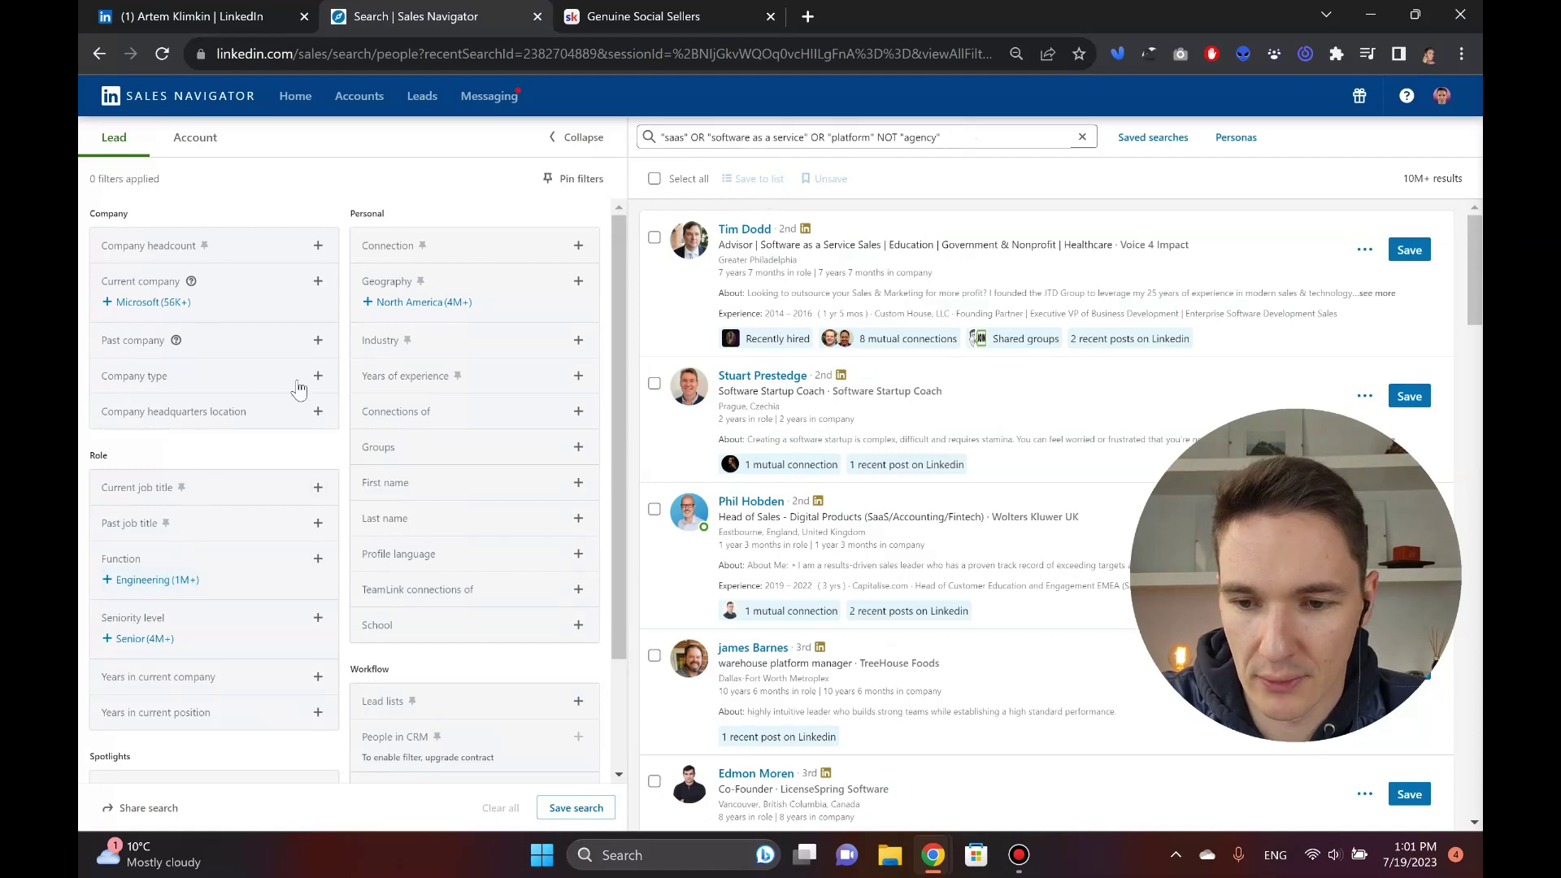
click(579, 280)
text(uni)
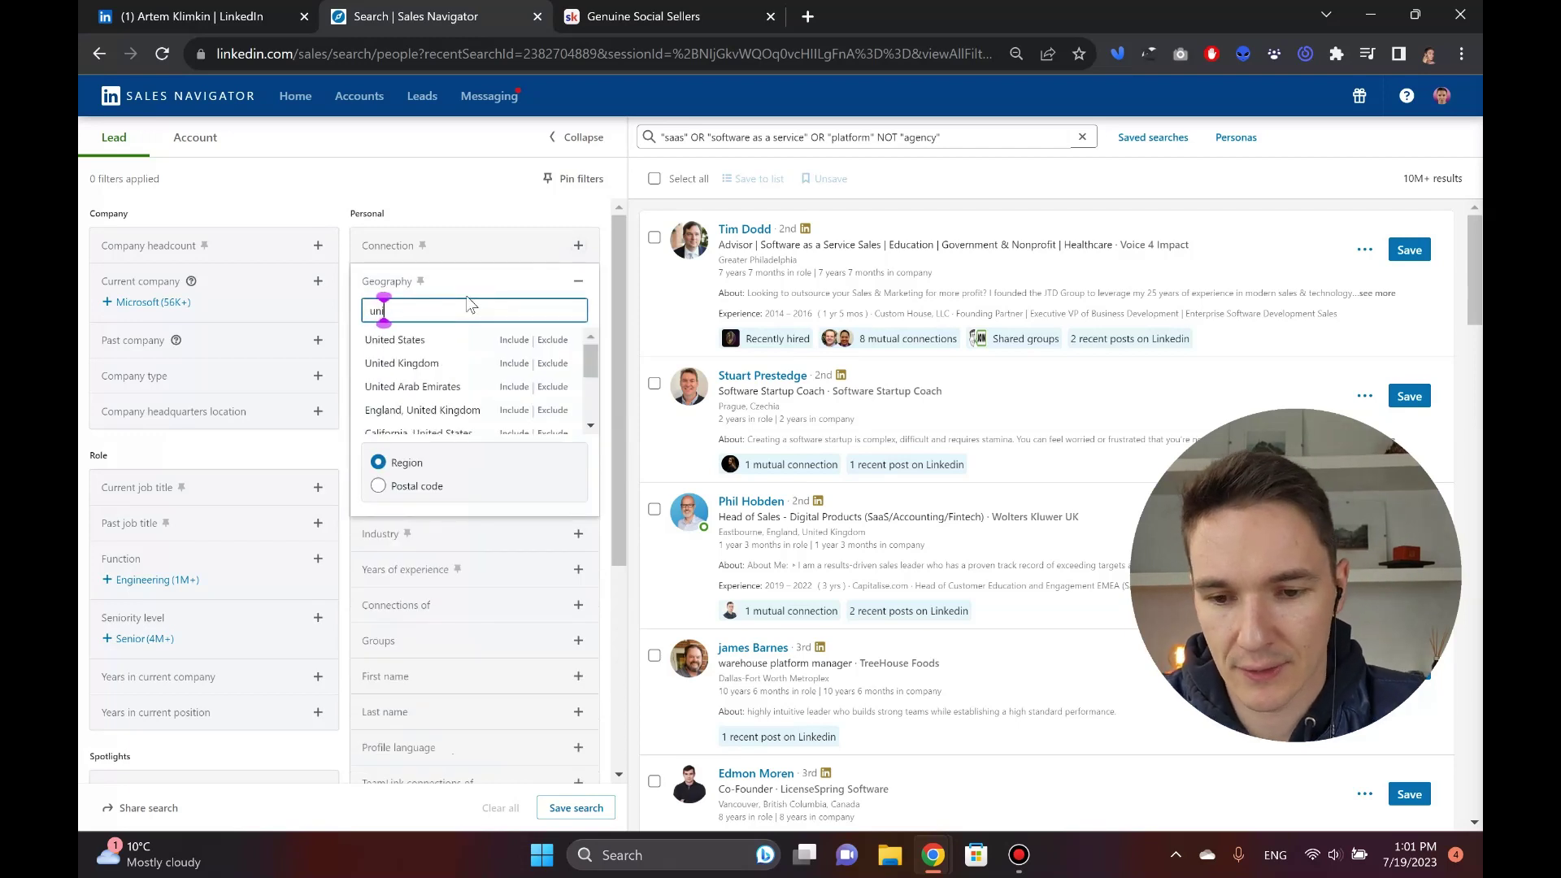
click(514, 363)
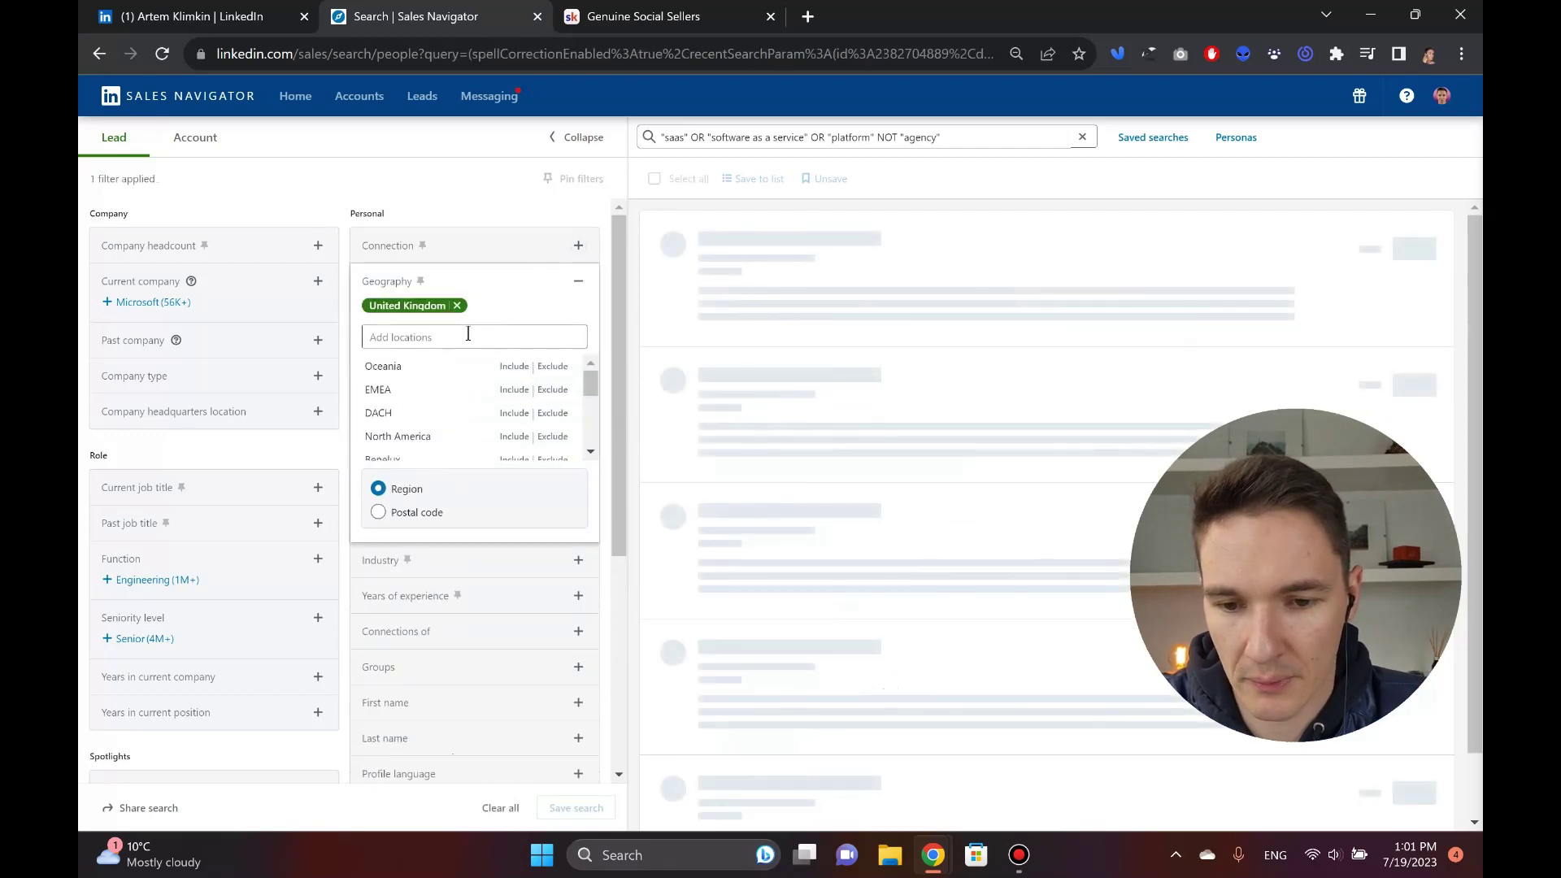
click(468, 334)
text(uni)
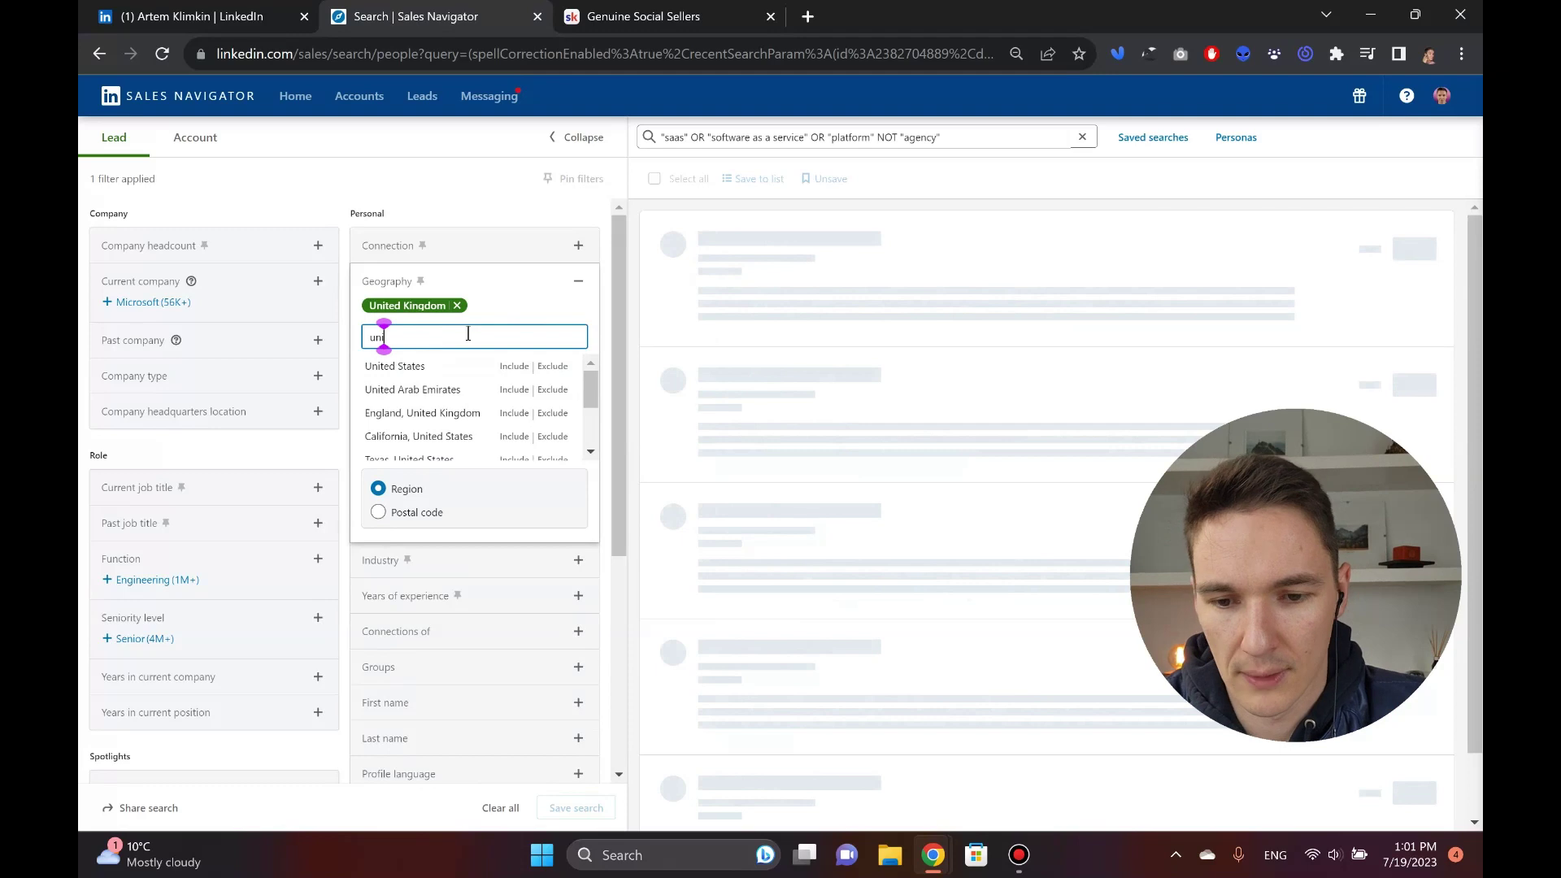
click(514, 366)
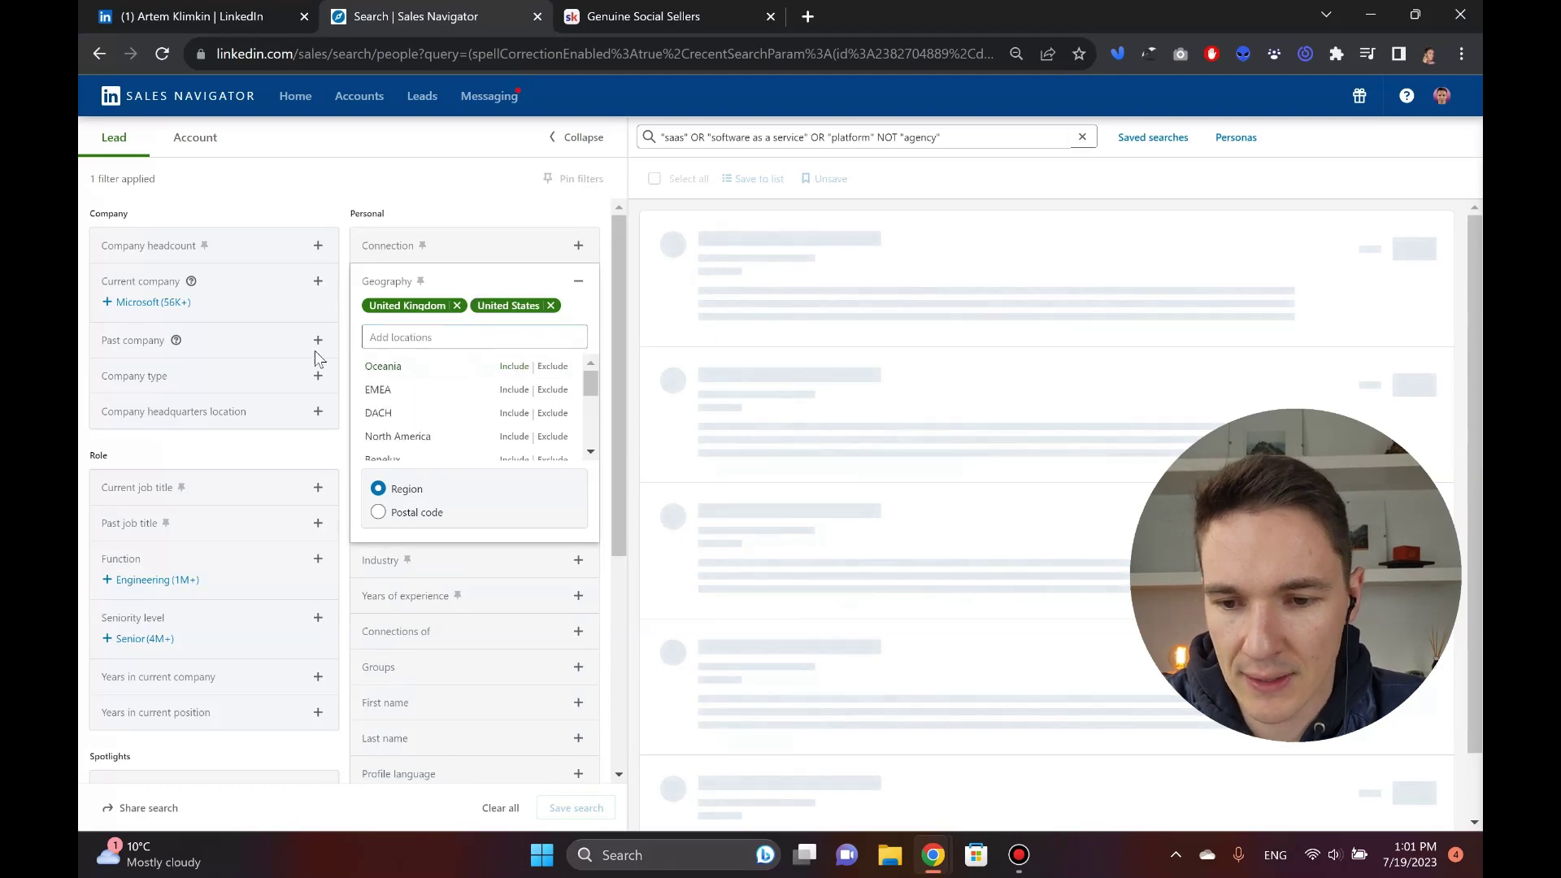
click(317, 245)
- Add 11-50 headcount and current titles Marketing Director and Chief Marketing Officer
click(165, 322)
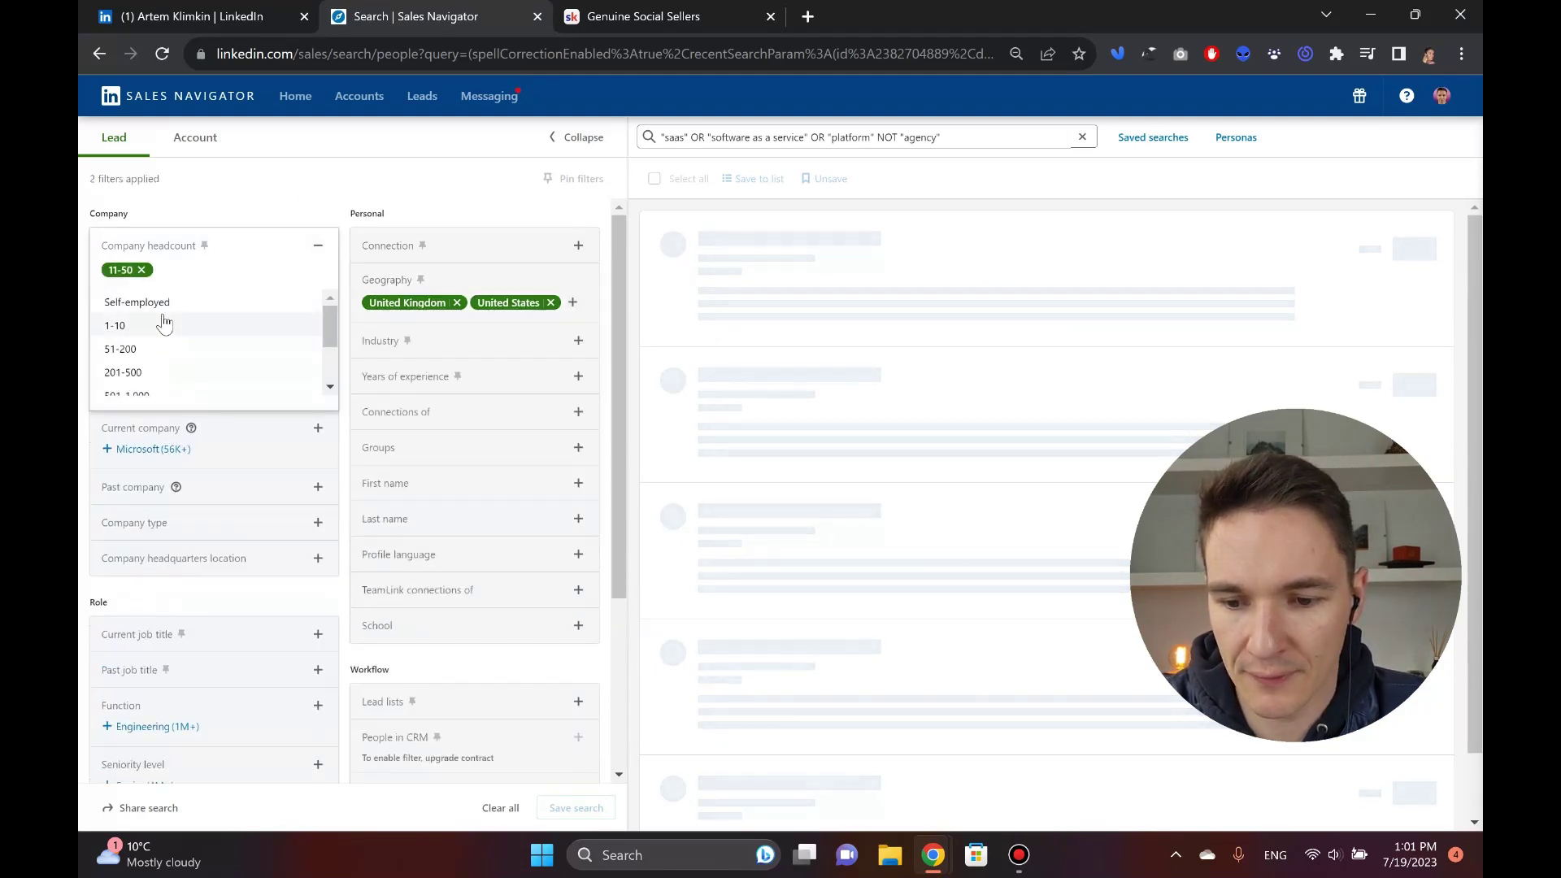
click(315, 637)
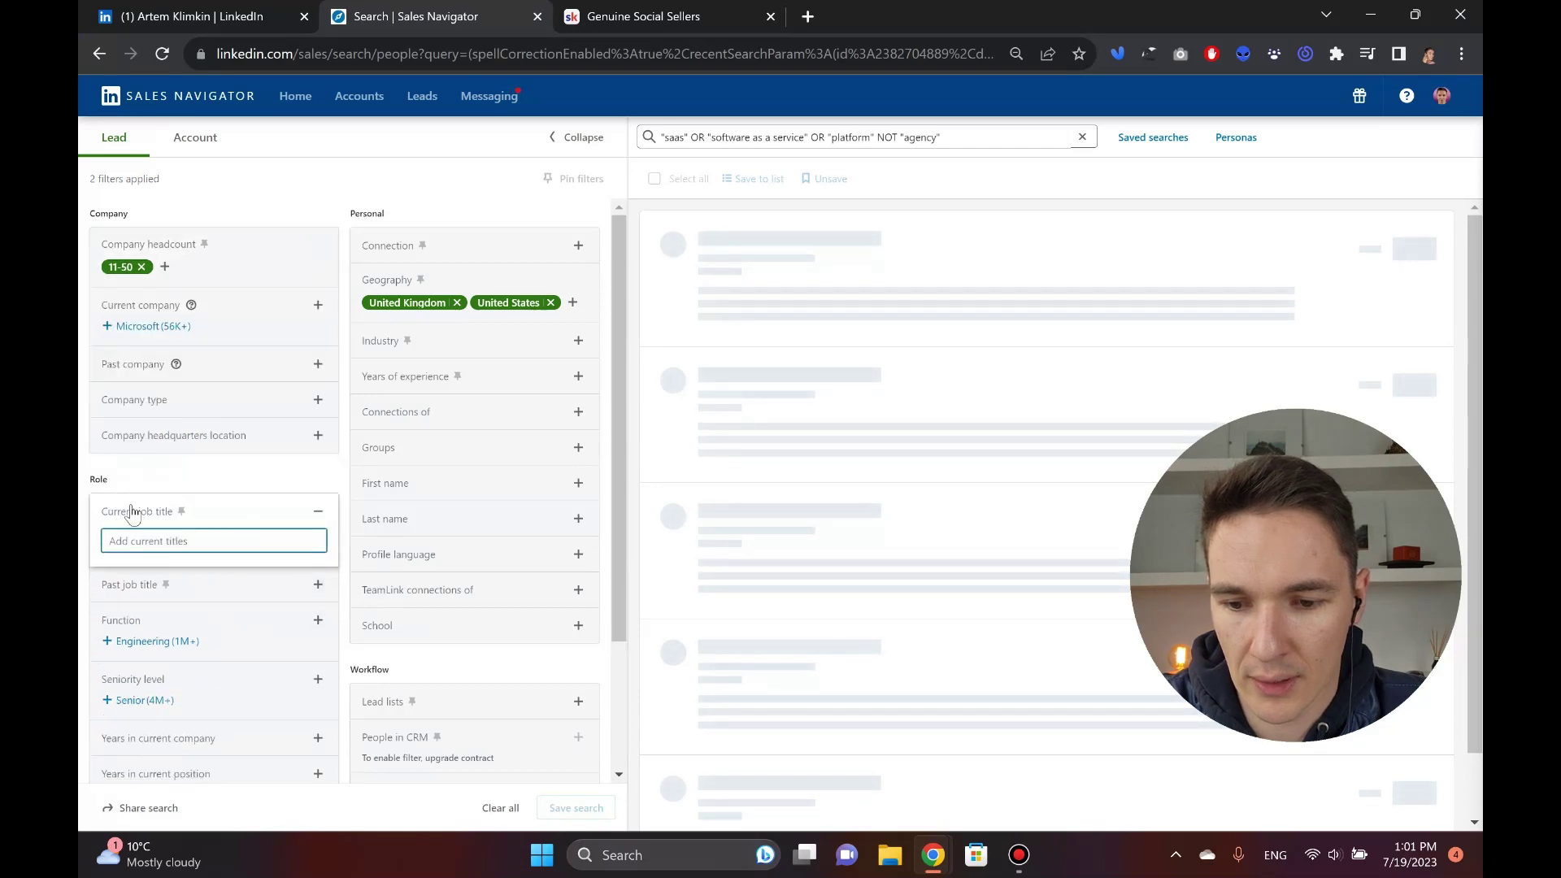
text(marke)
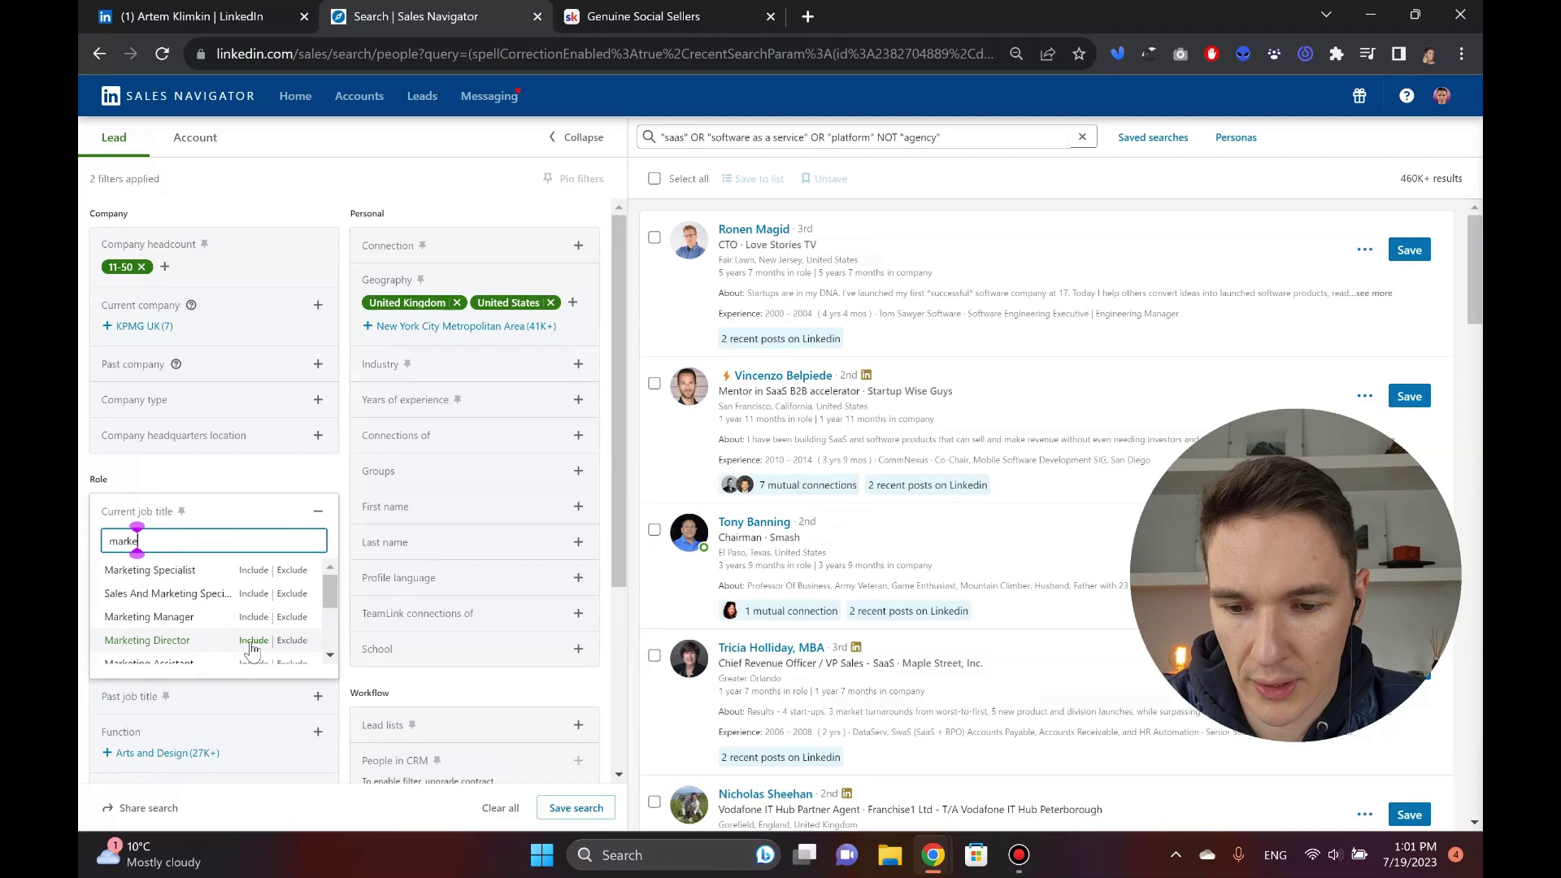
click(253, 640)
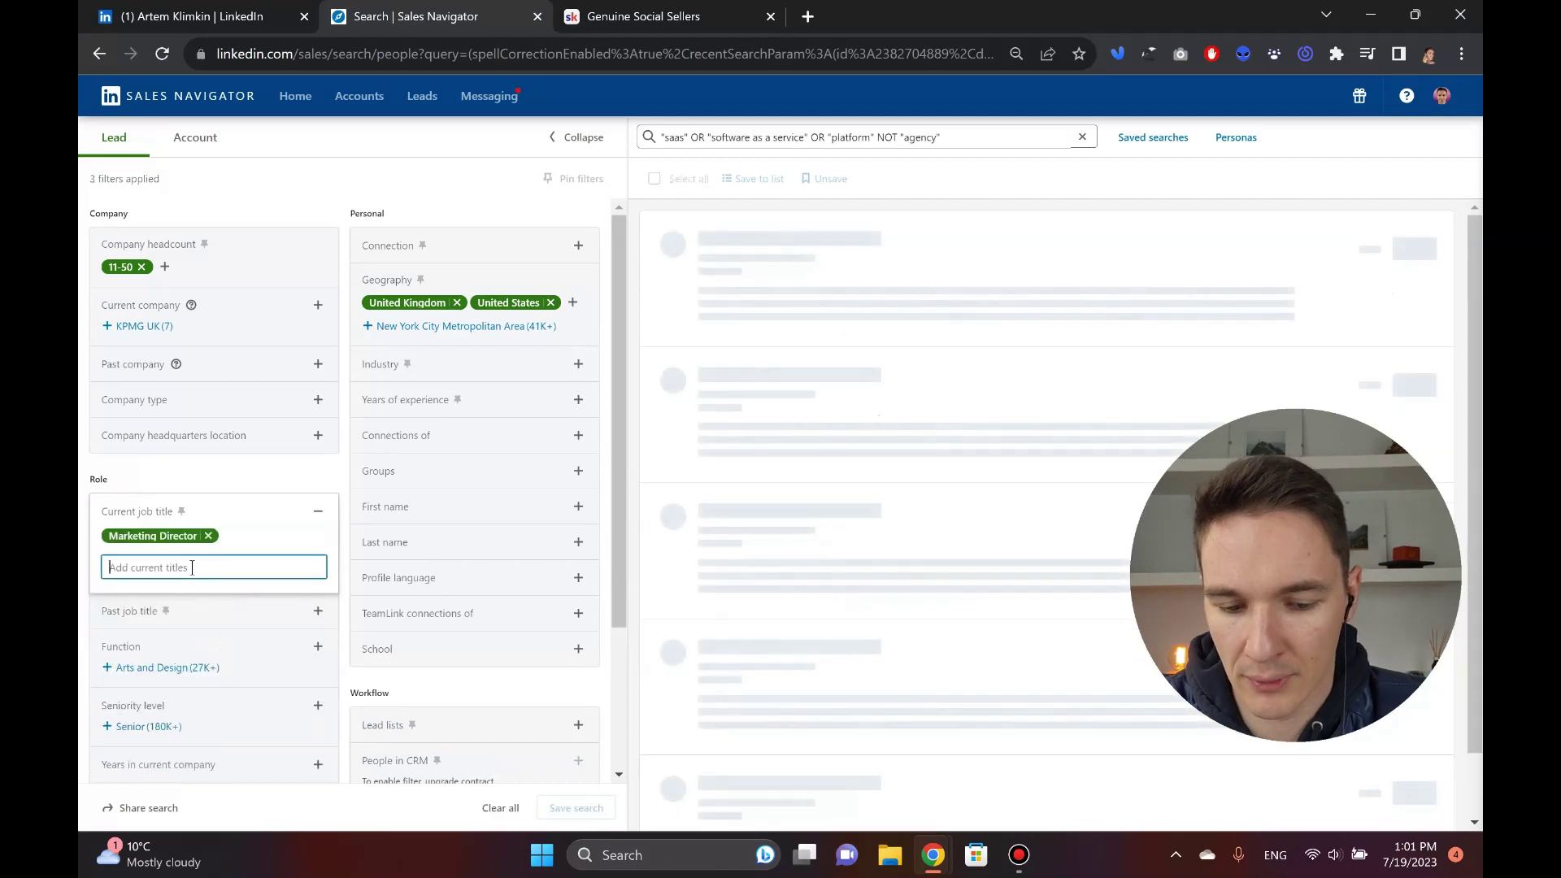
text(cmo)
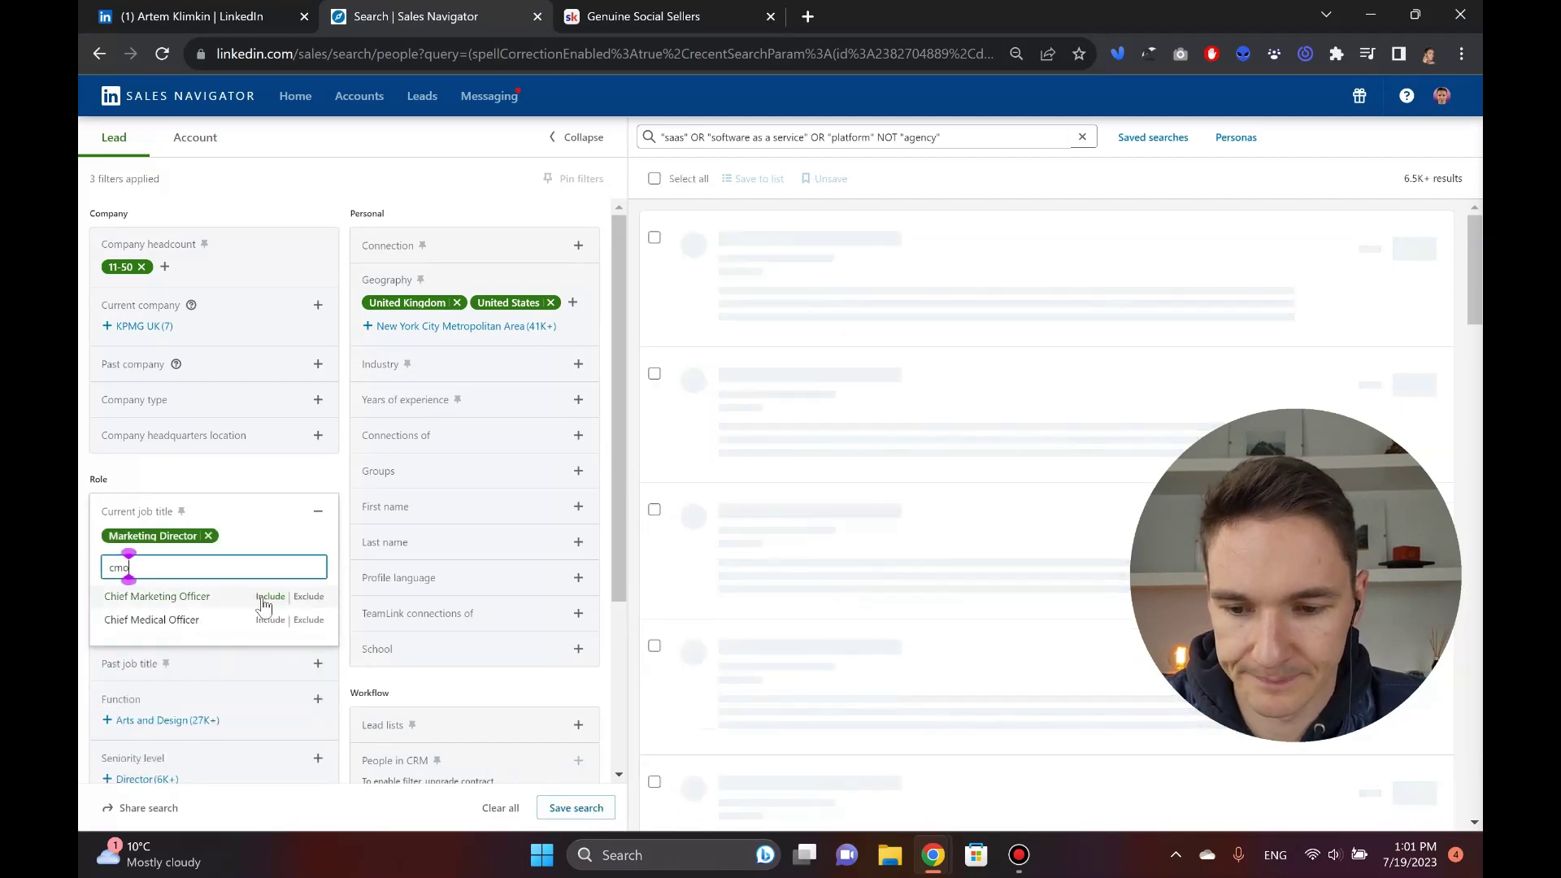
click(271, 597)
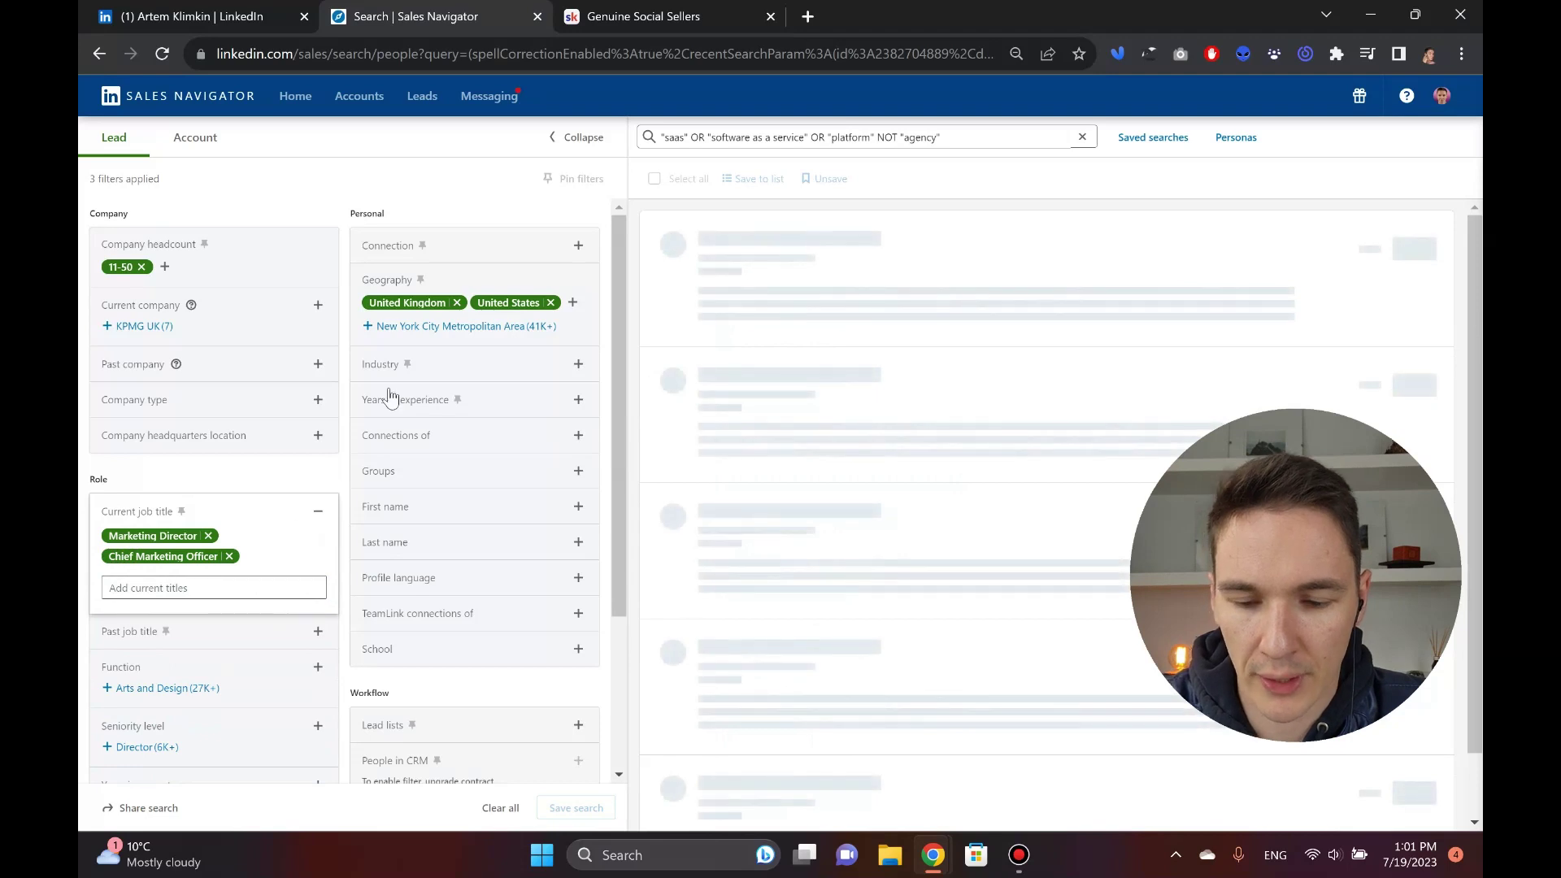
click(682, 145)
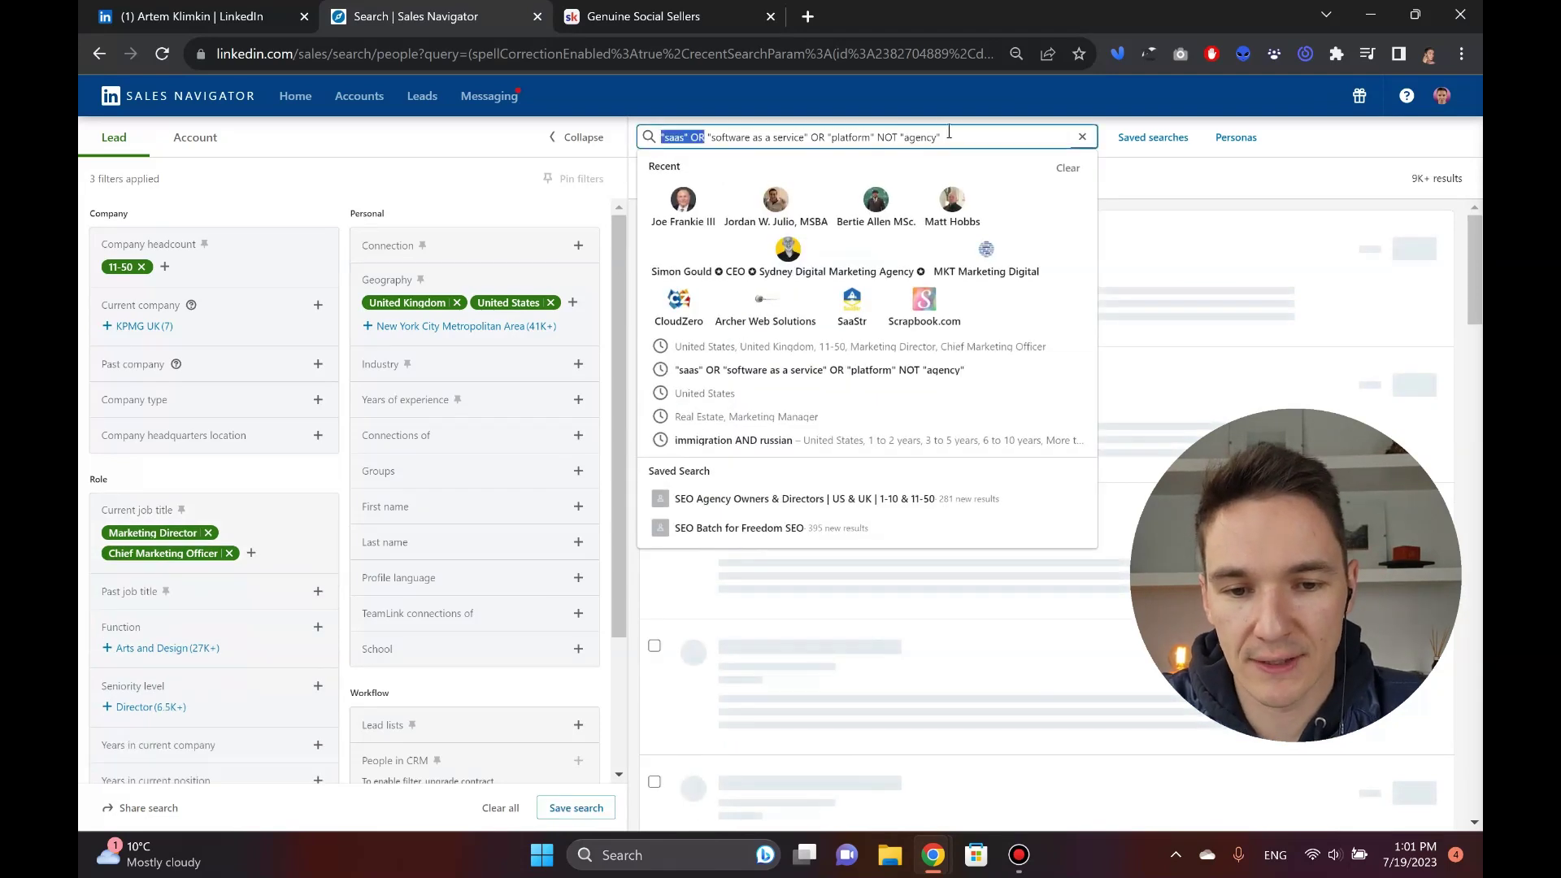
- Google 'boolean linkedin' in a new tab and open the 'Use Boolean search on LinkedIn' article
click(1306, 153)
click(812, 28)
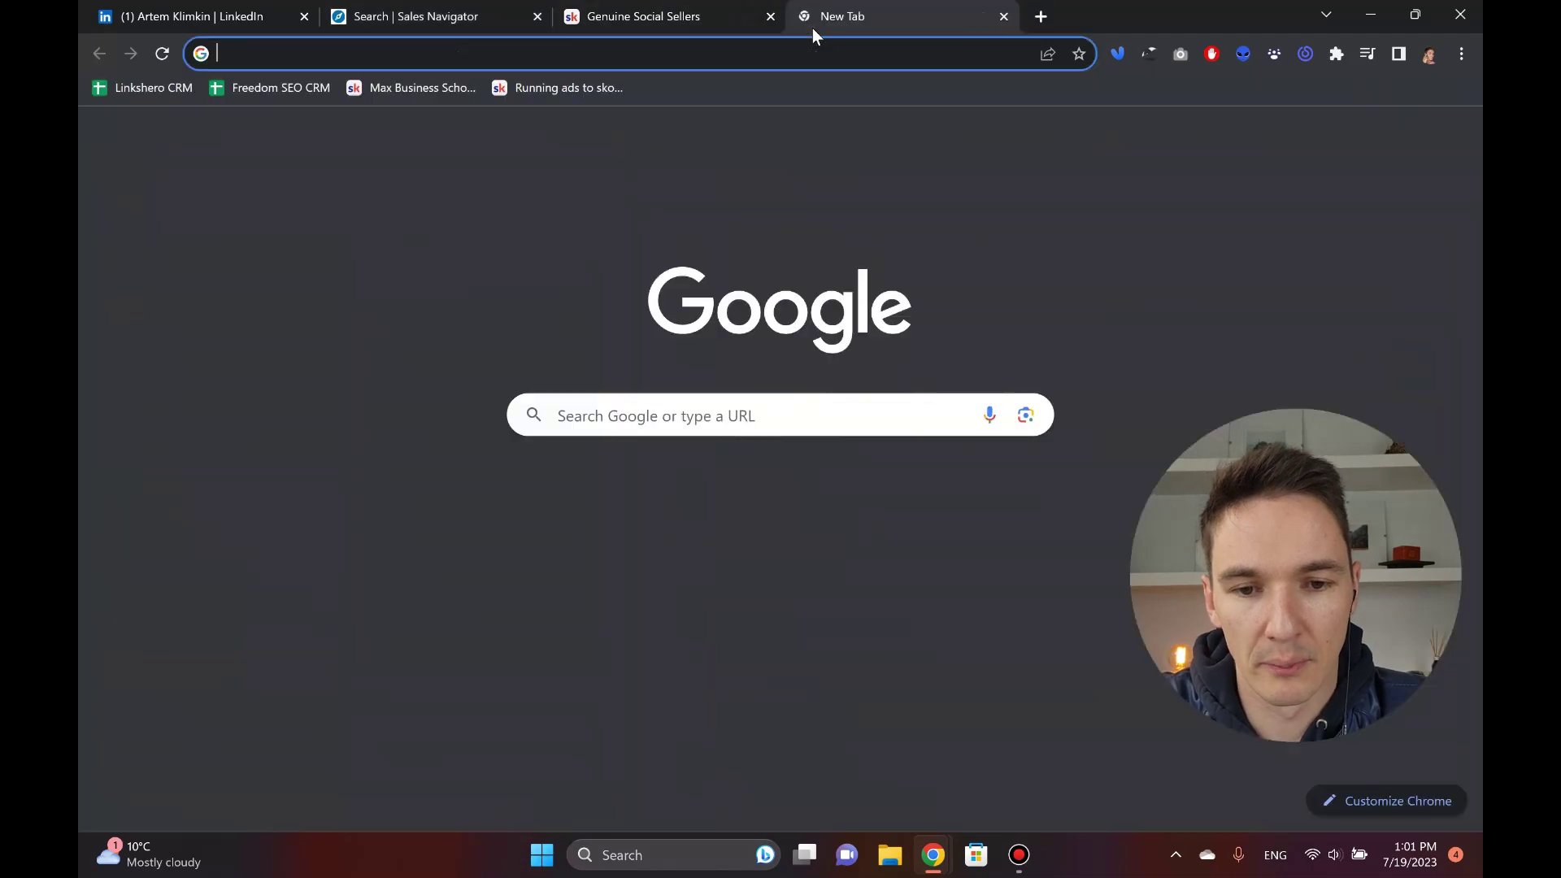
text(boolean l)
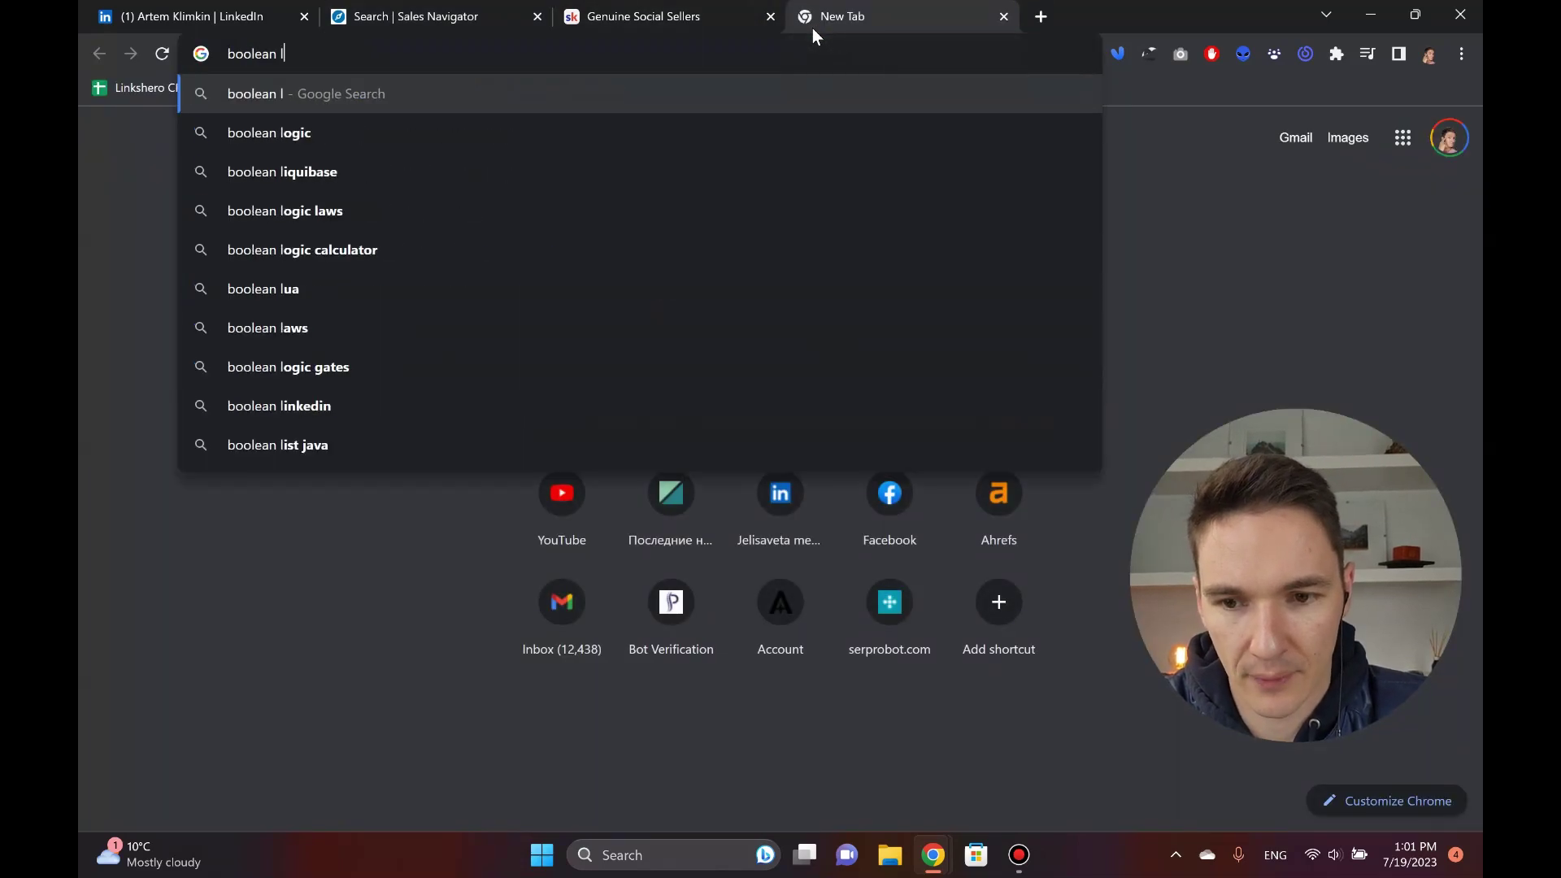
text(inked)
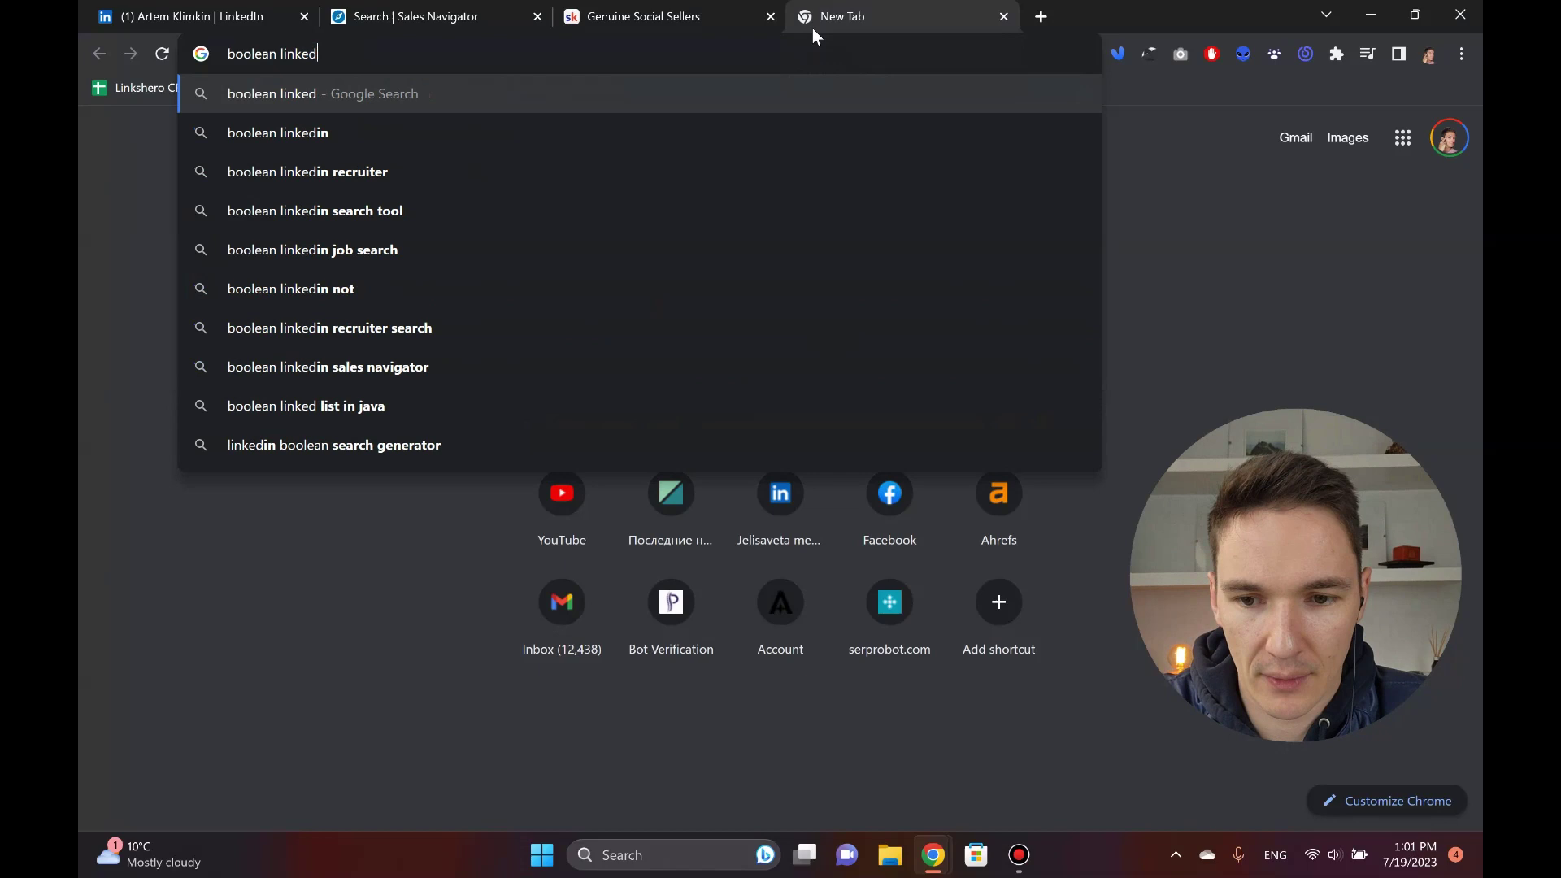
key(Down)
key(Return)
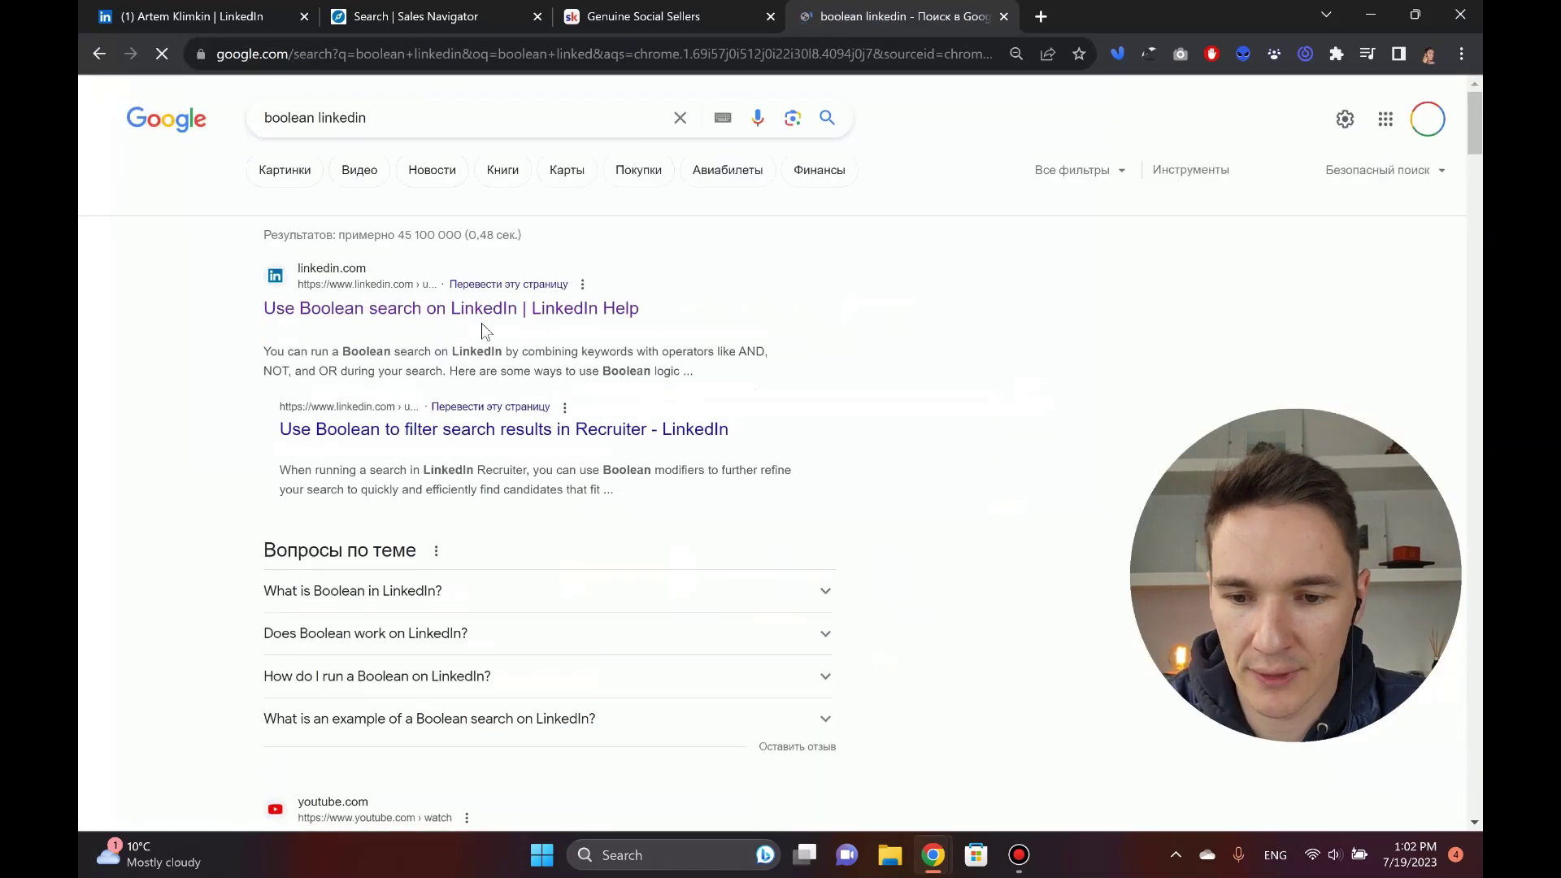
click(499, 306)
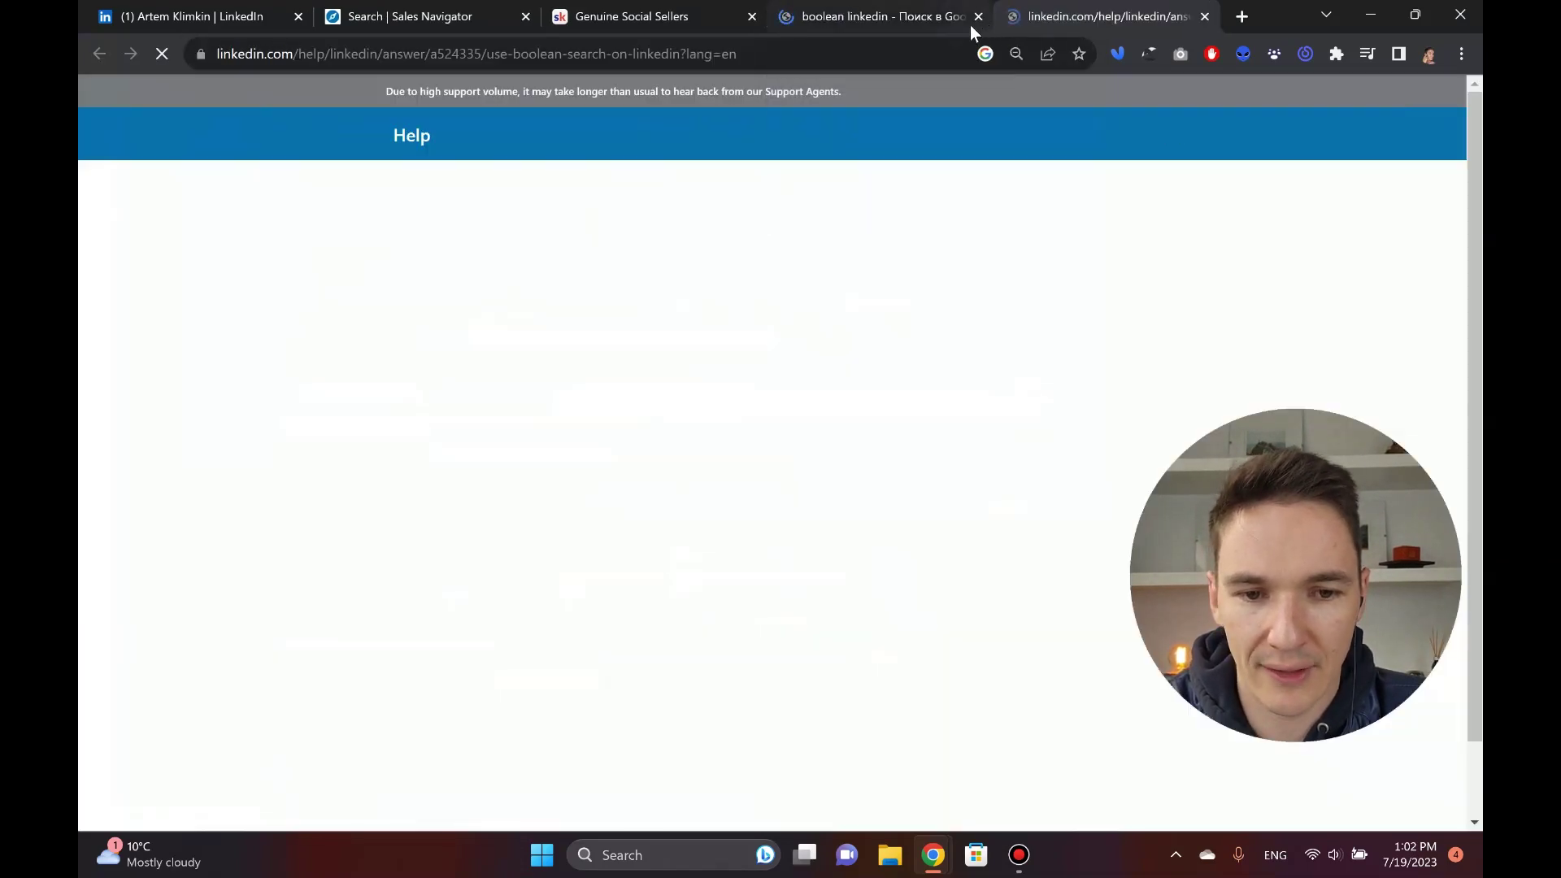
- Skim the Boolean search help article, then return to the Sales Navigator results
scroll(470, 314, down, 1)
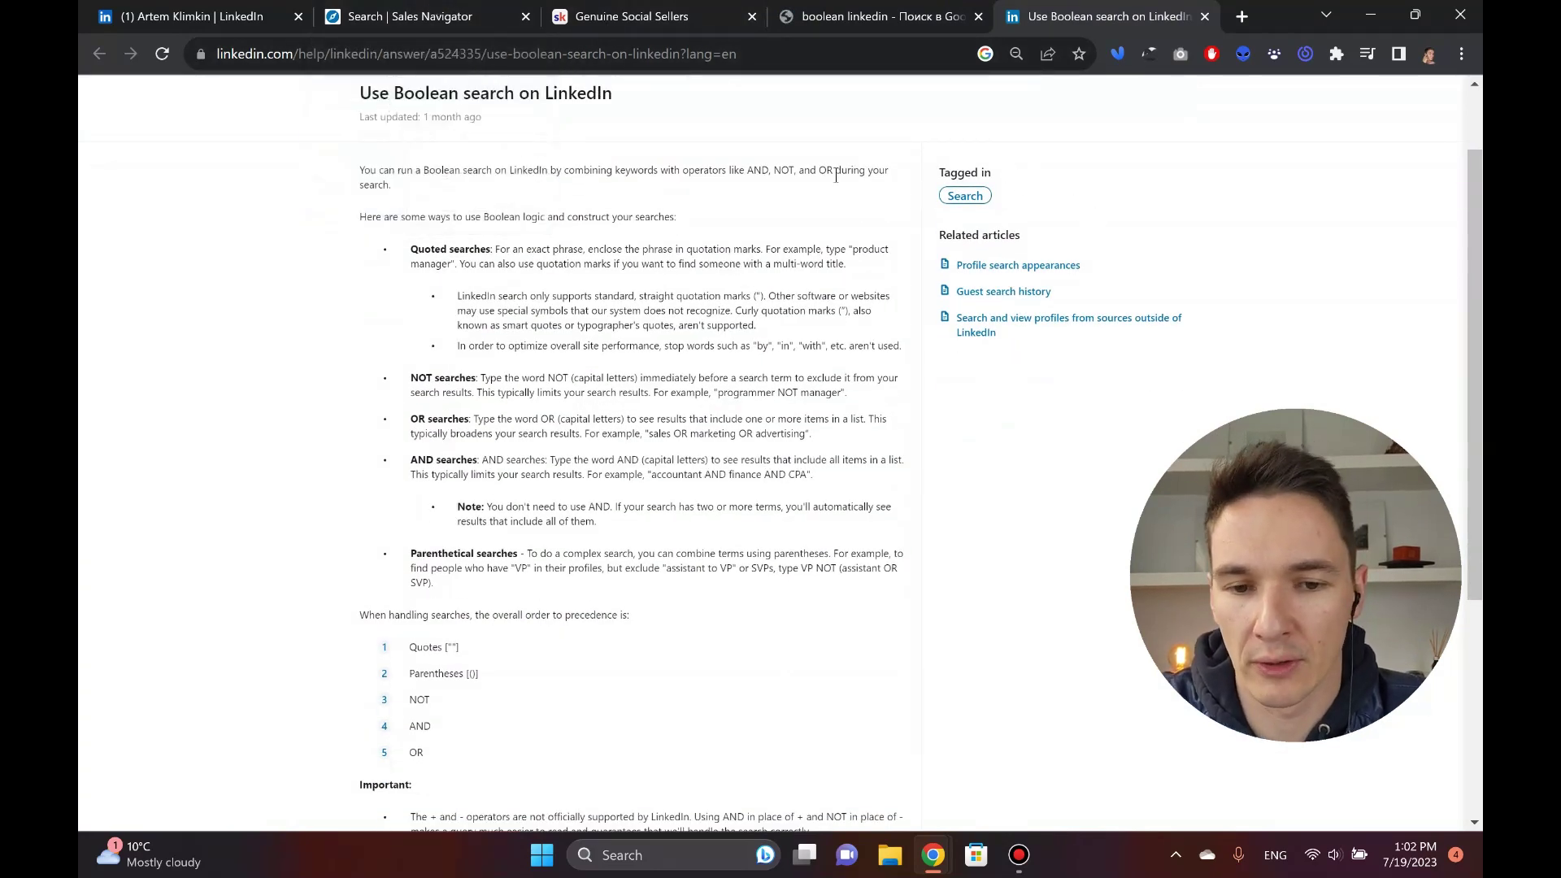
click(431, 21)
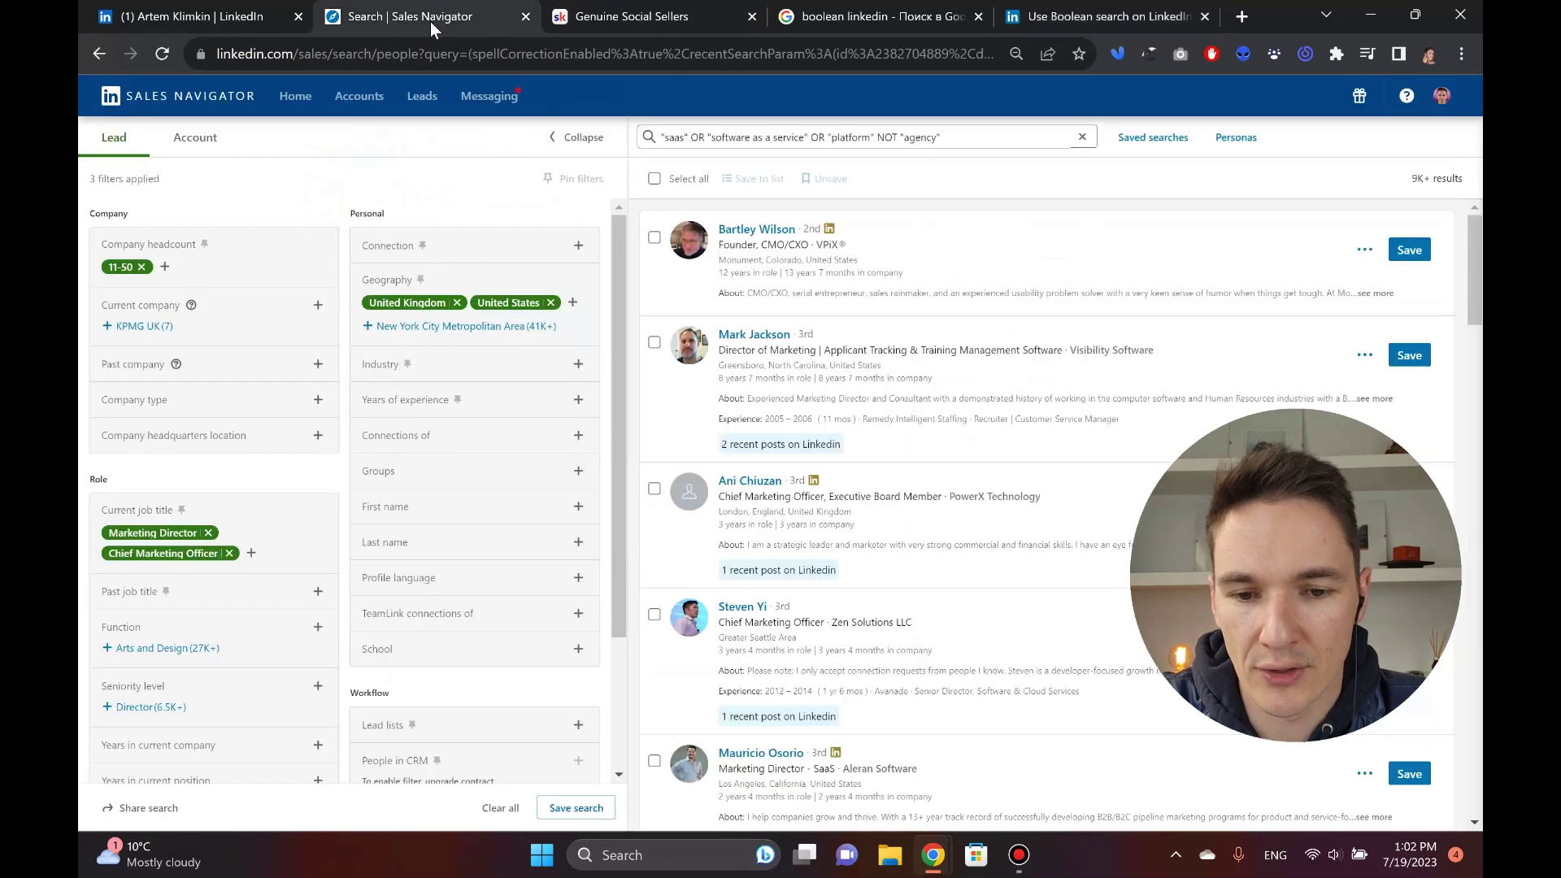
- Check each term of the saas OR software as a service OR platform NOT agency query, confirming 9K+ leads
double_click(672, 138)
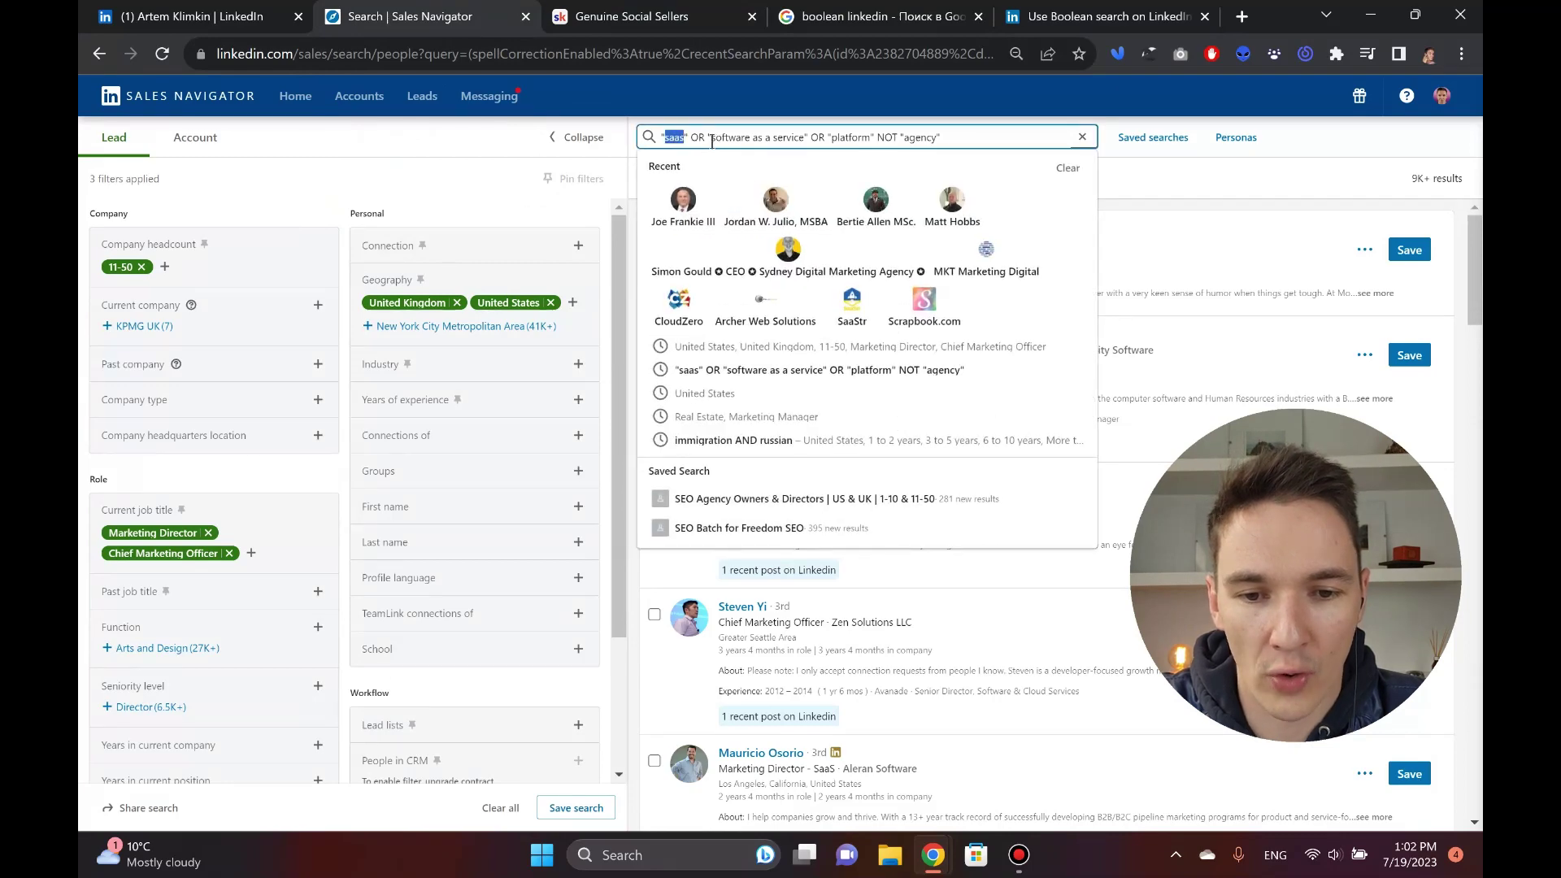
drag(712, 140, 863, 140)
click(973, 259)
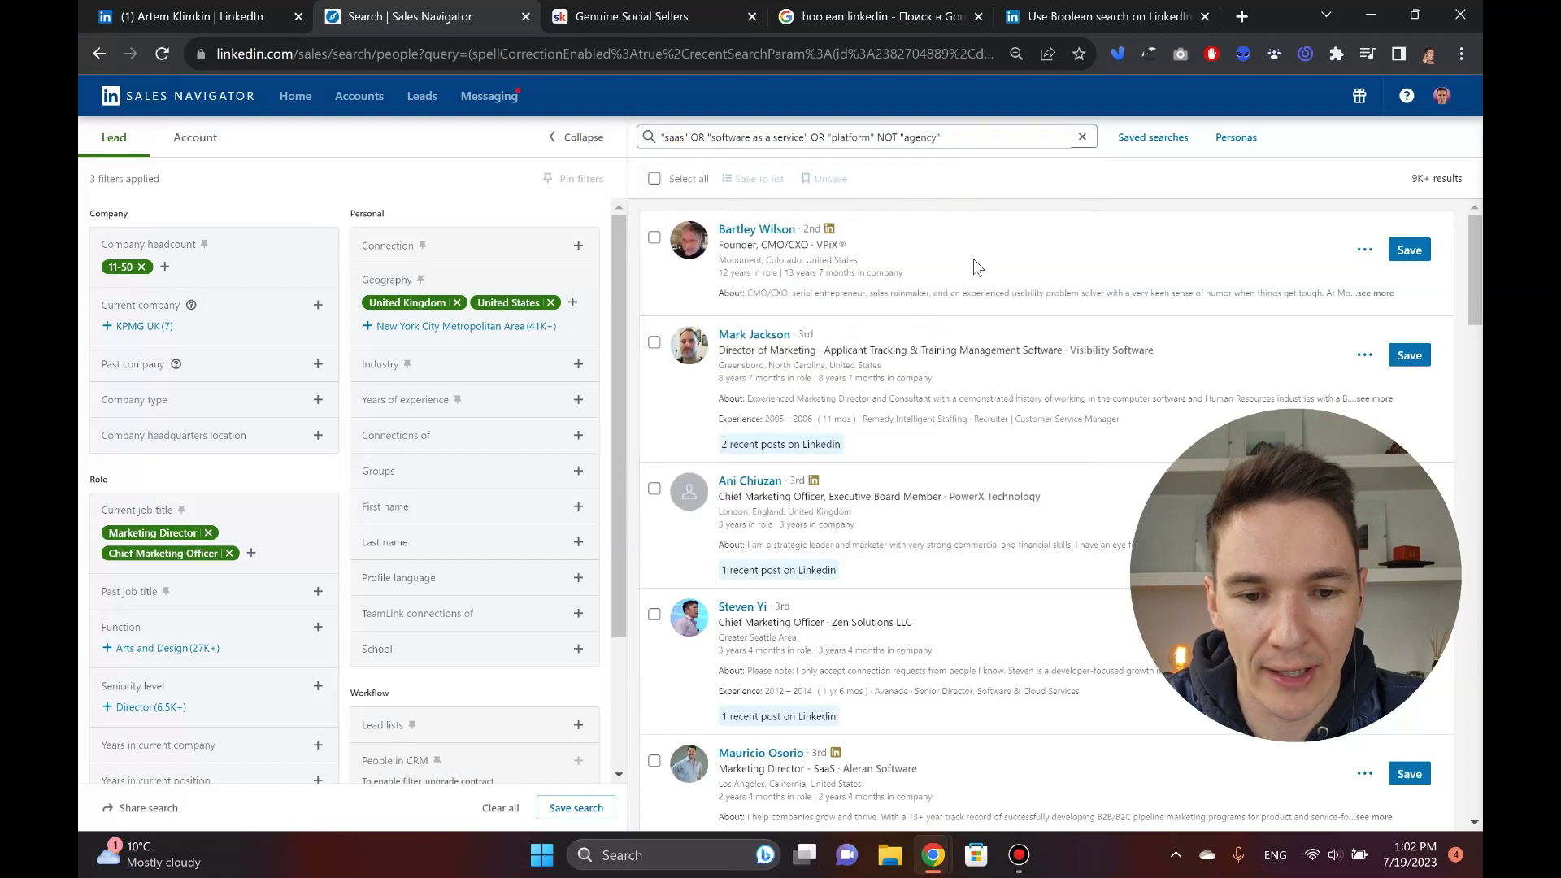
mouse_move(824, 252)
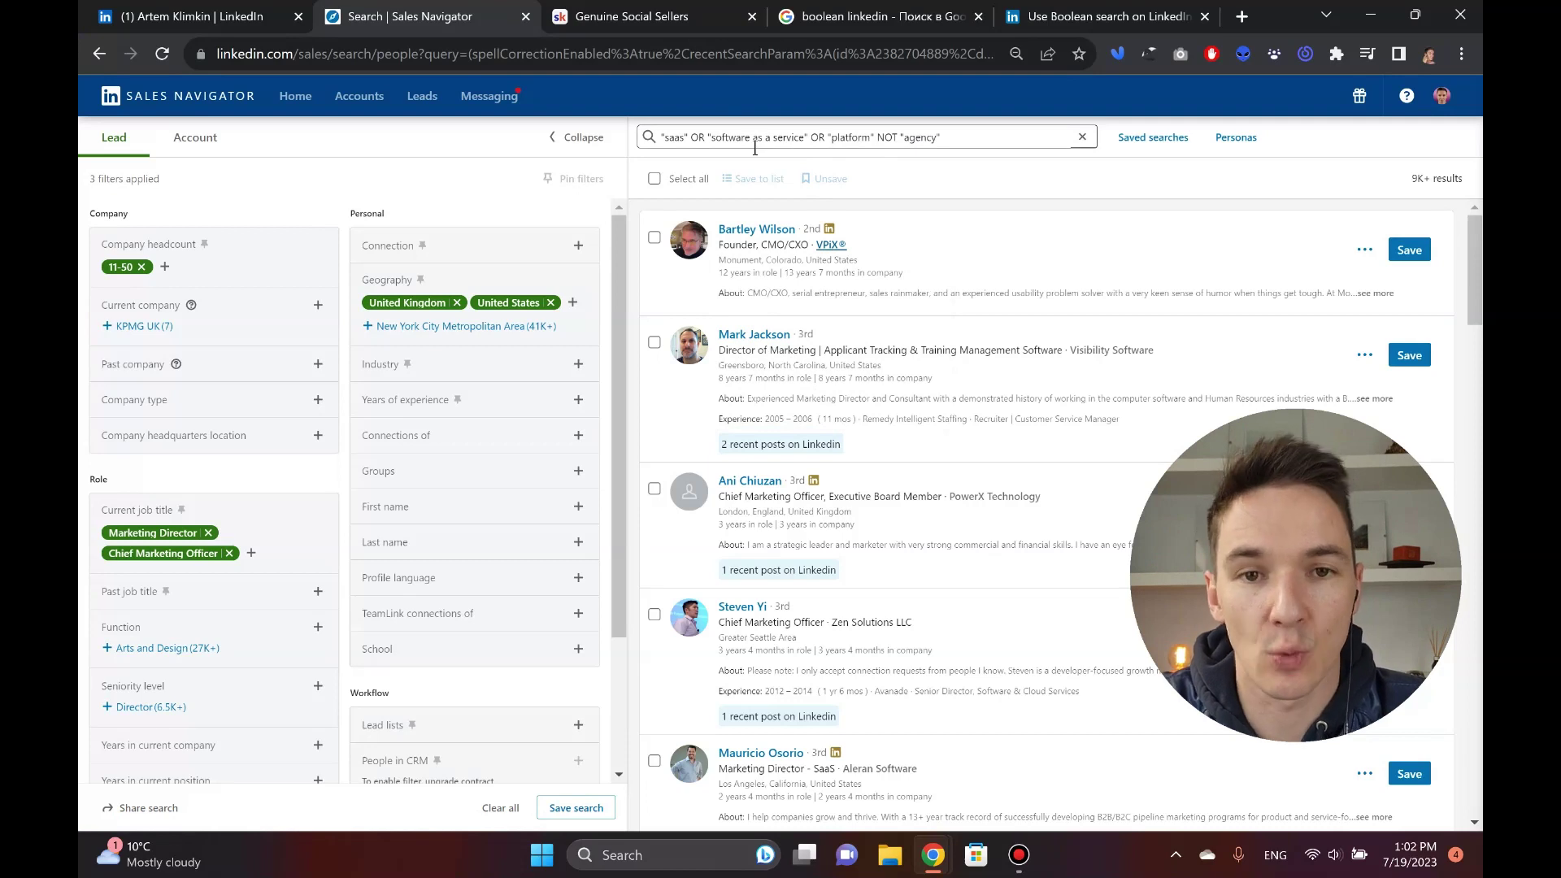
double_click(886, 137)
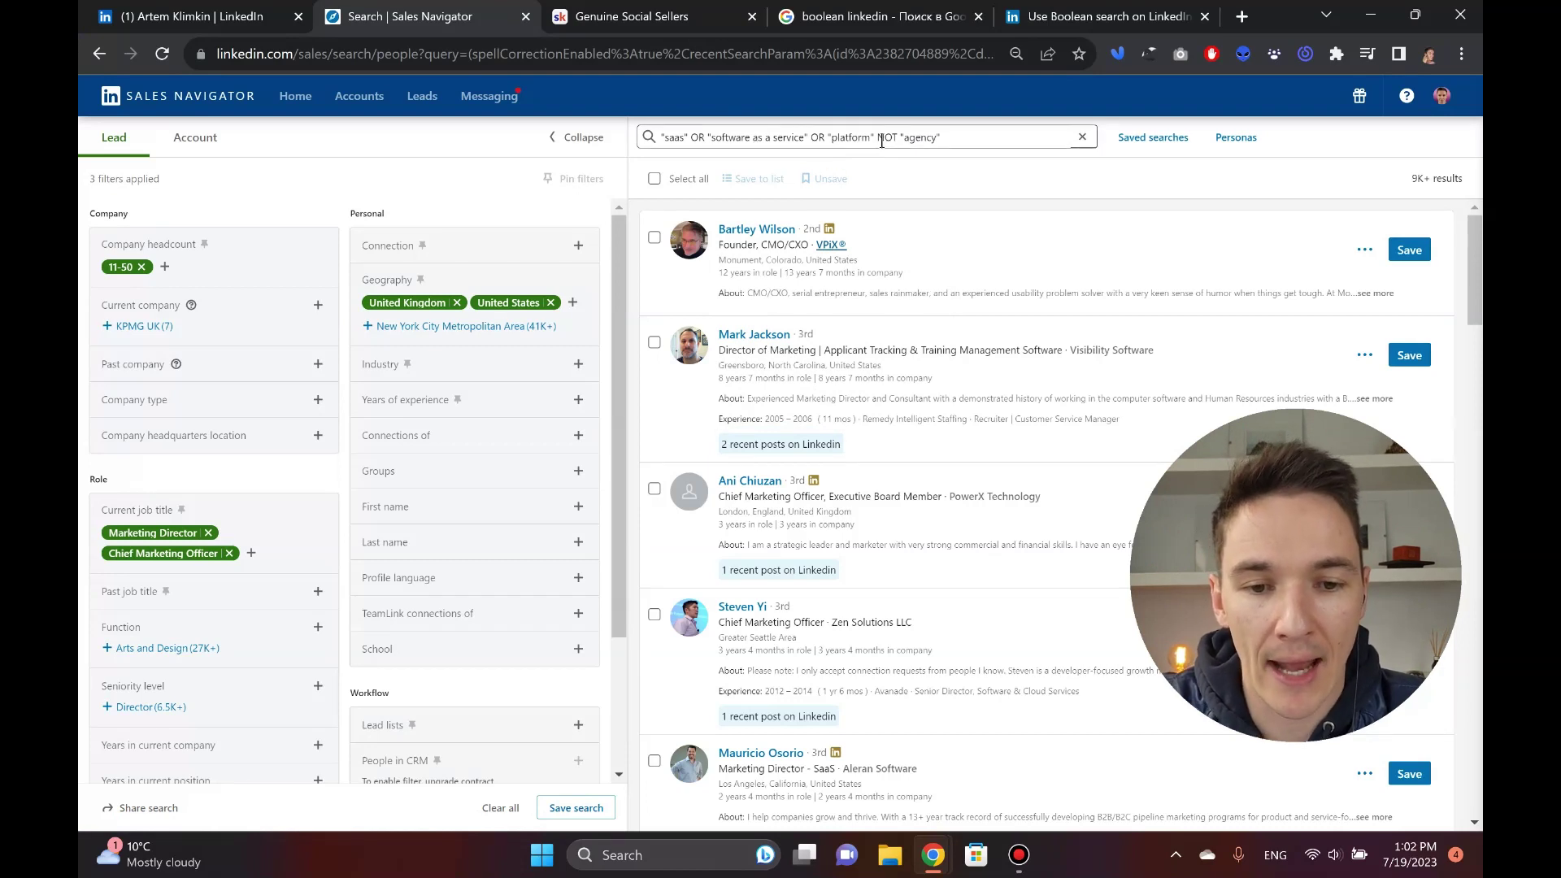
double_click(926, 136)
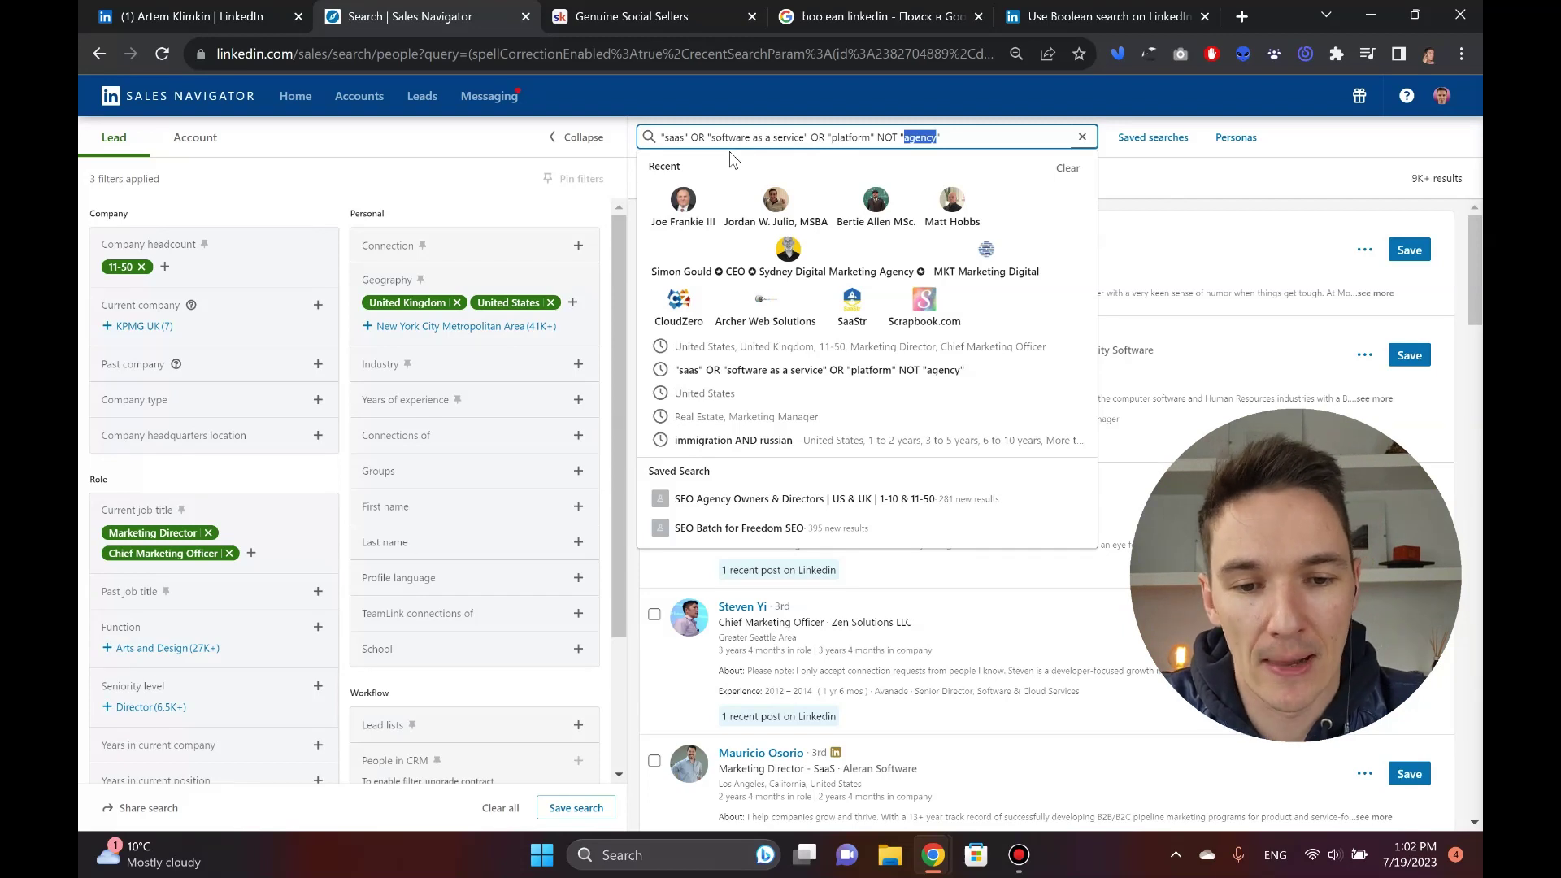
click(1142, 211)
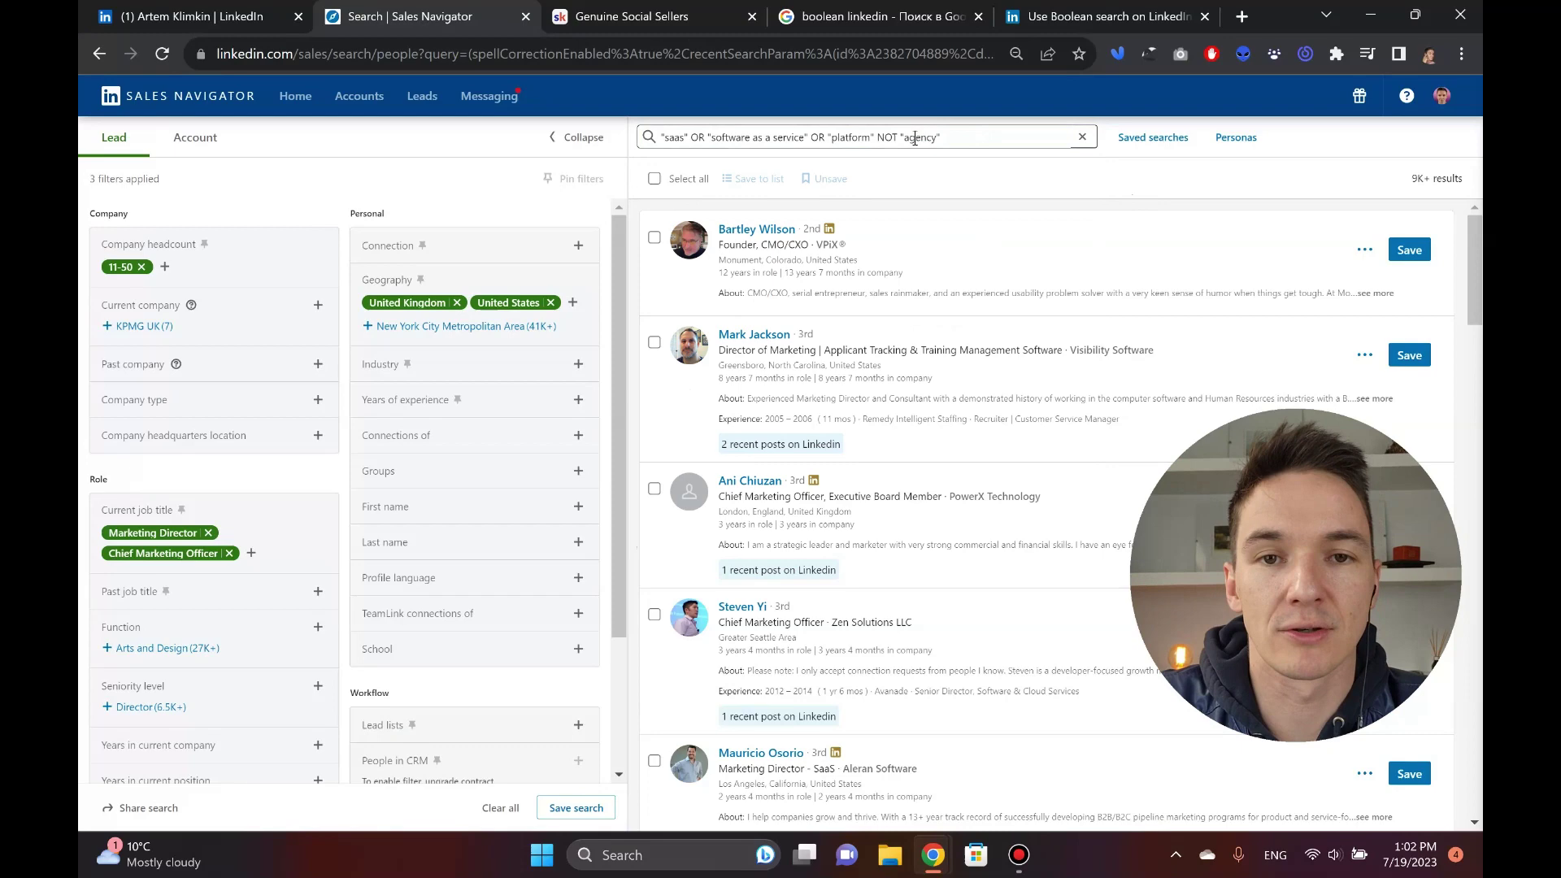
click(668, 140)
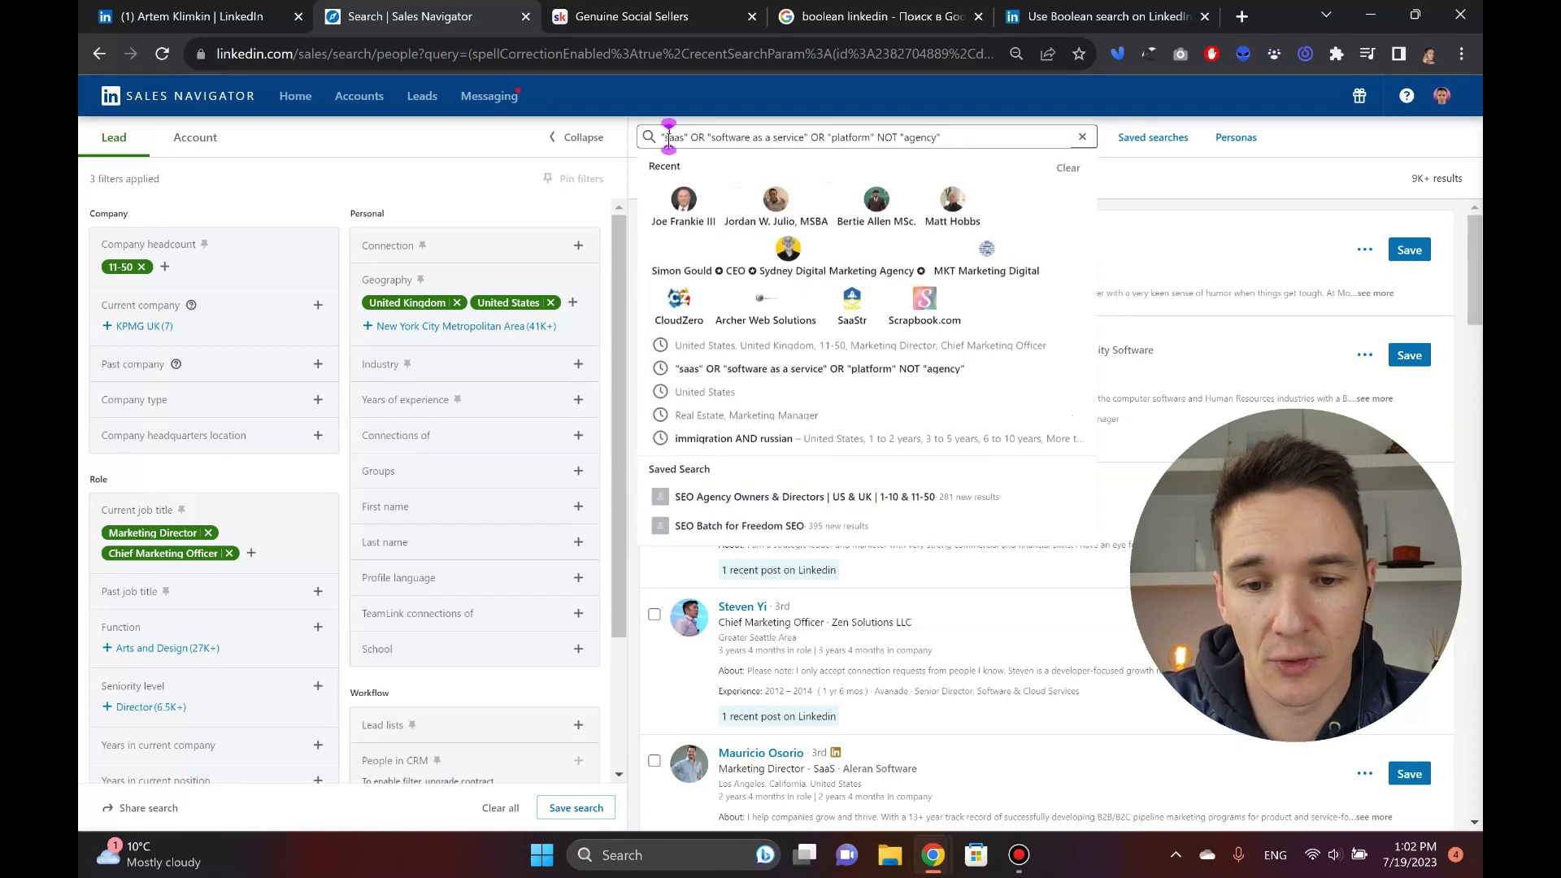
click(1249, 210)
drag(1413, 181, 1425, 183)
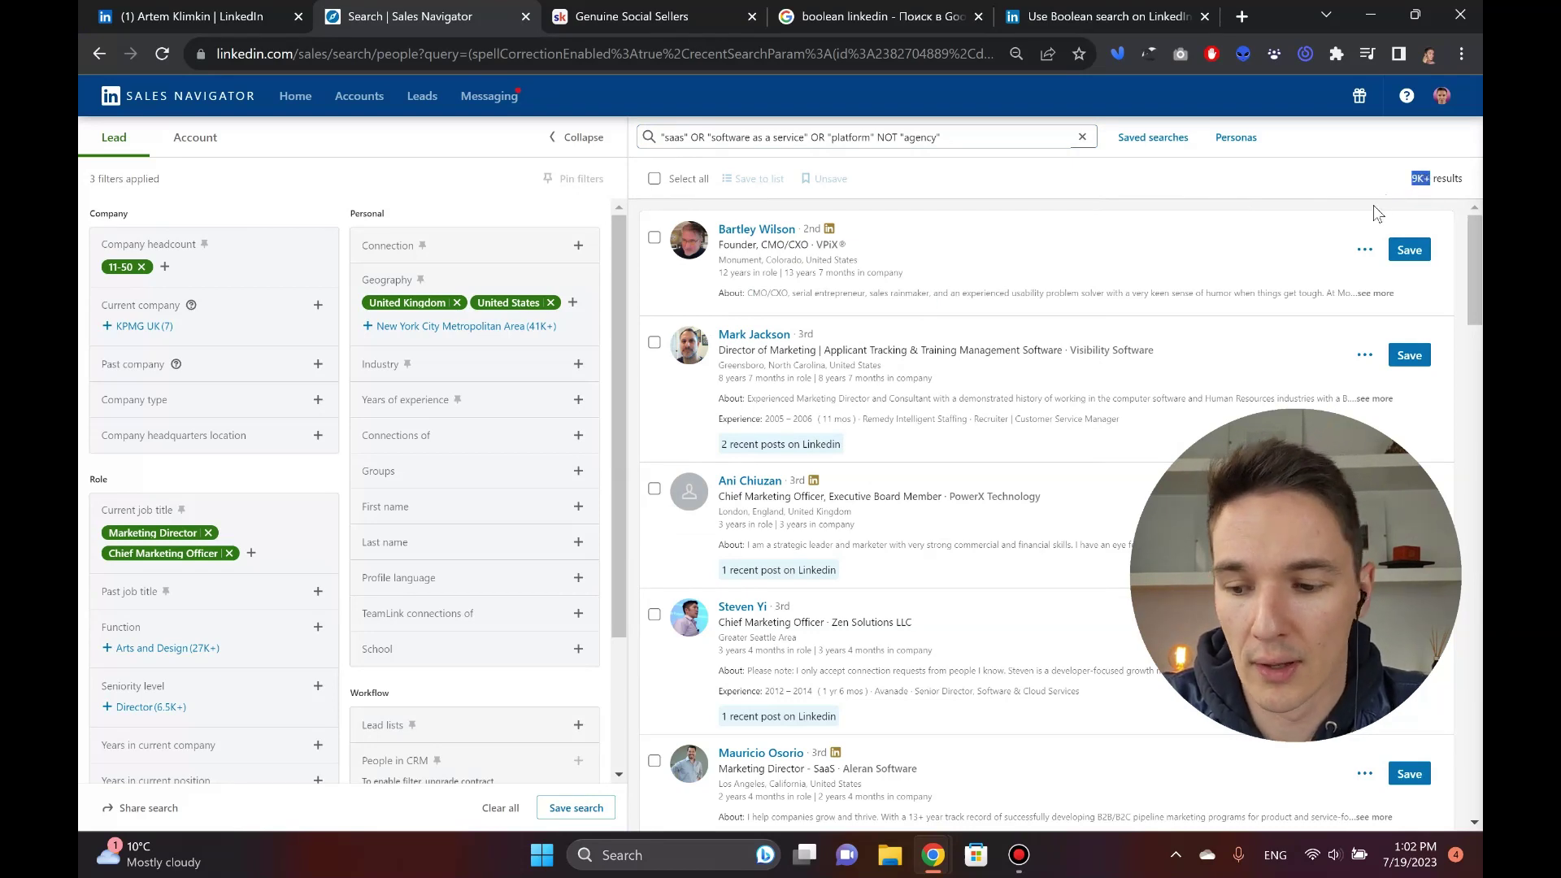
click(1035, 209)
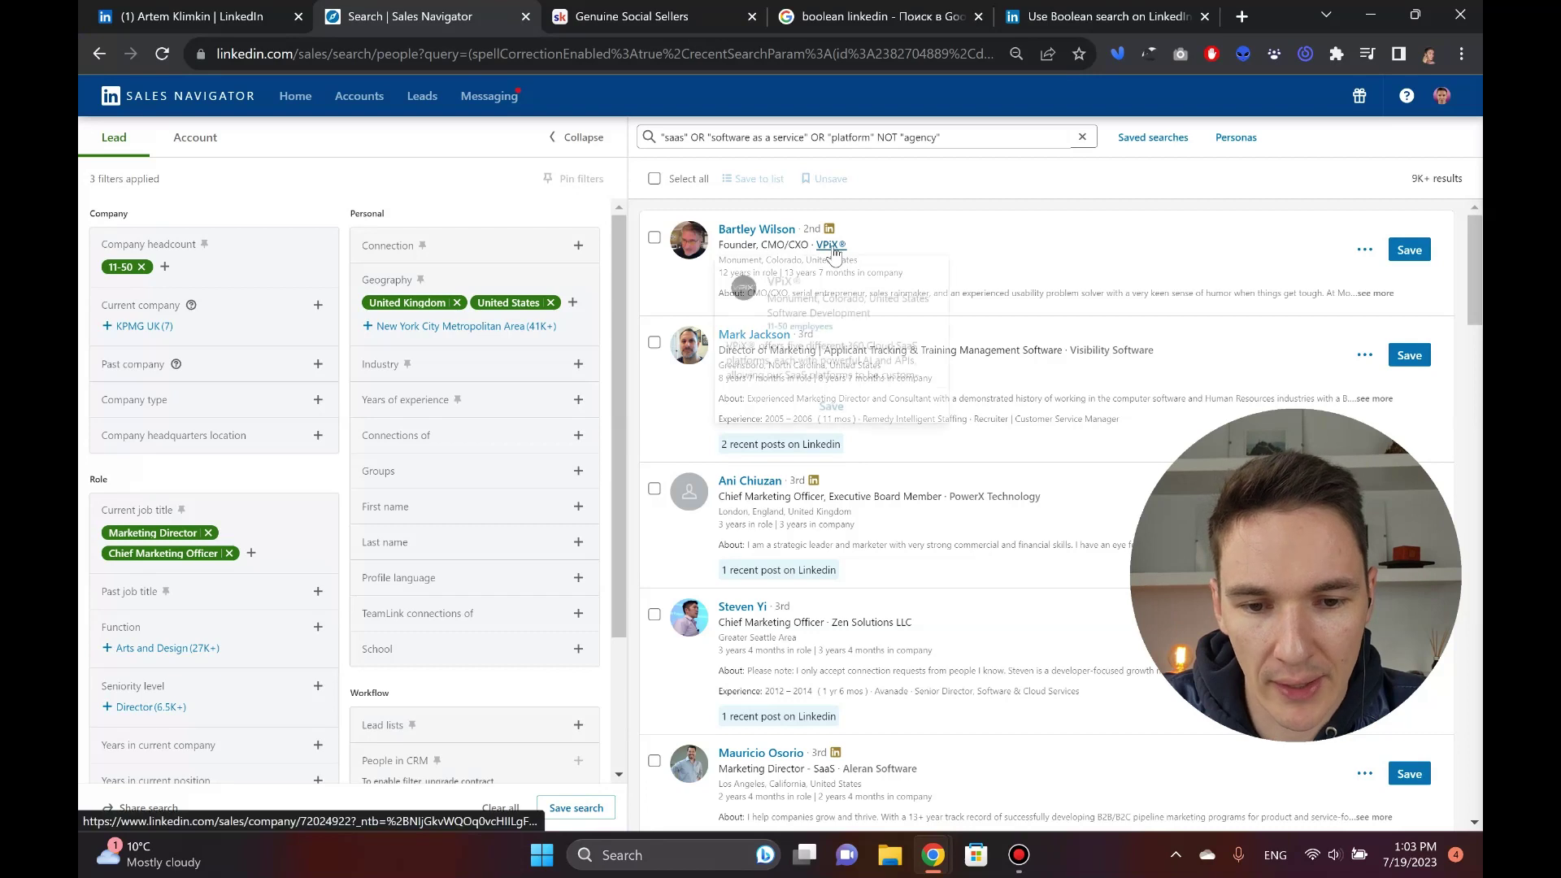
mouse_move(832, 251)
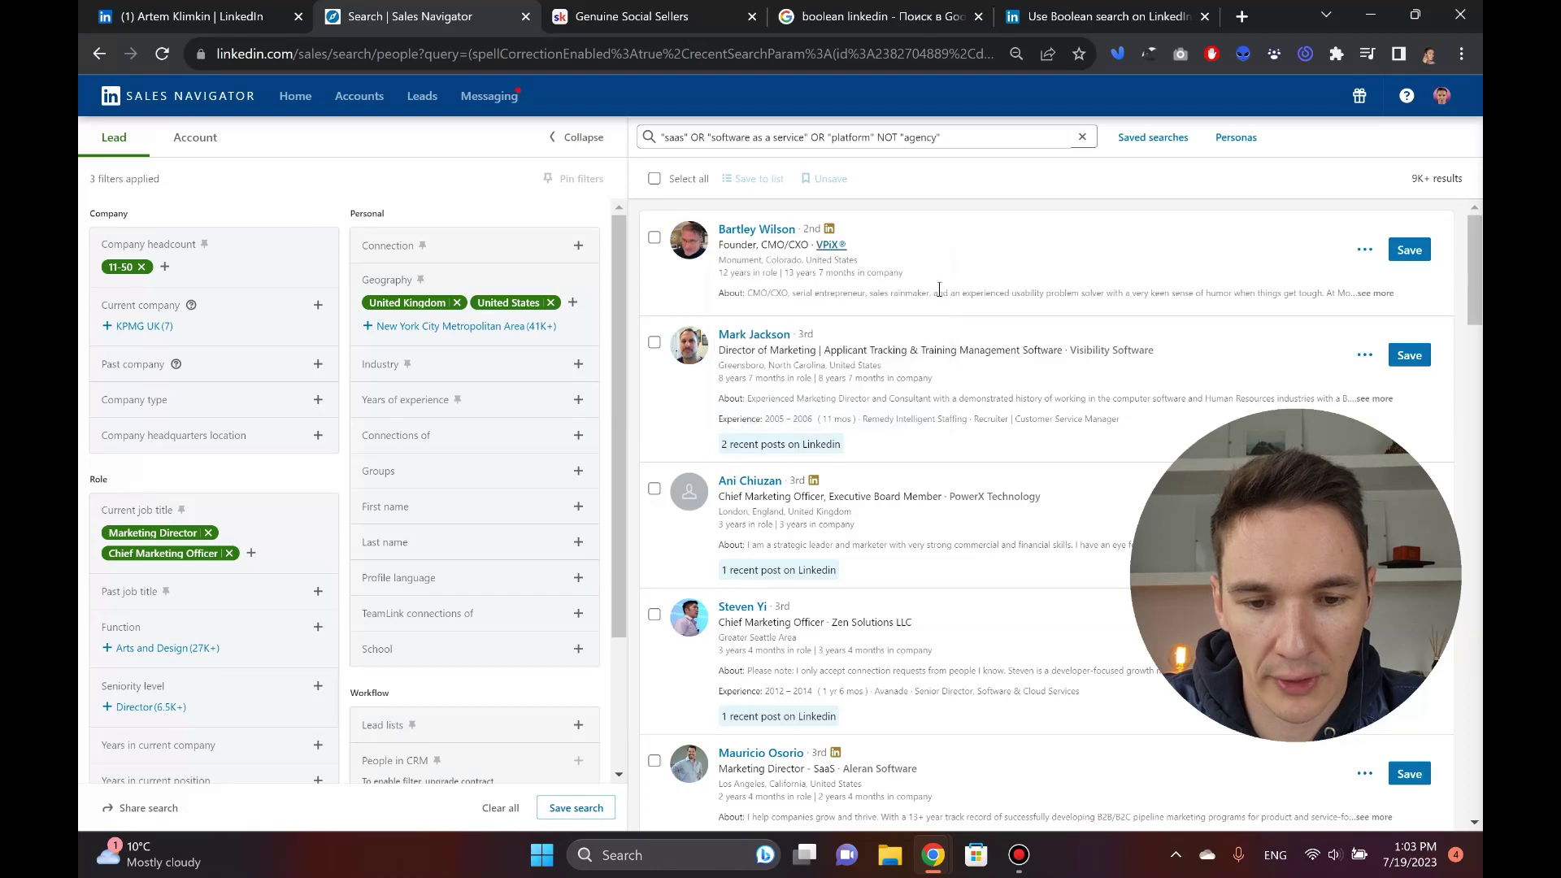
scroll(939, 291, down, 1)
mouse_move(1117, 262)
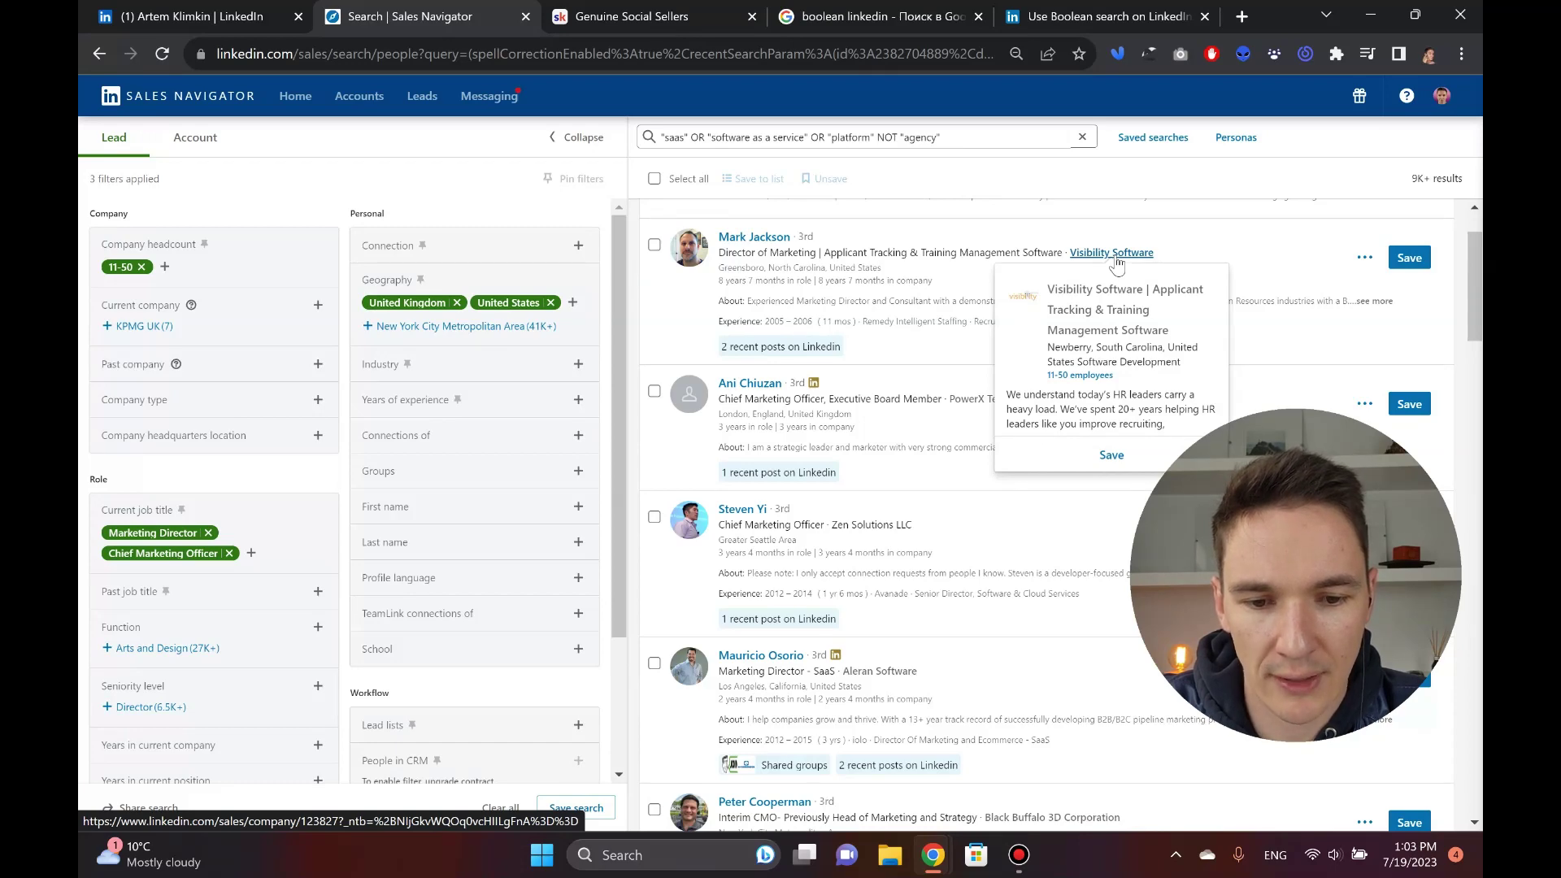
scroll(943, 334, down, 1)
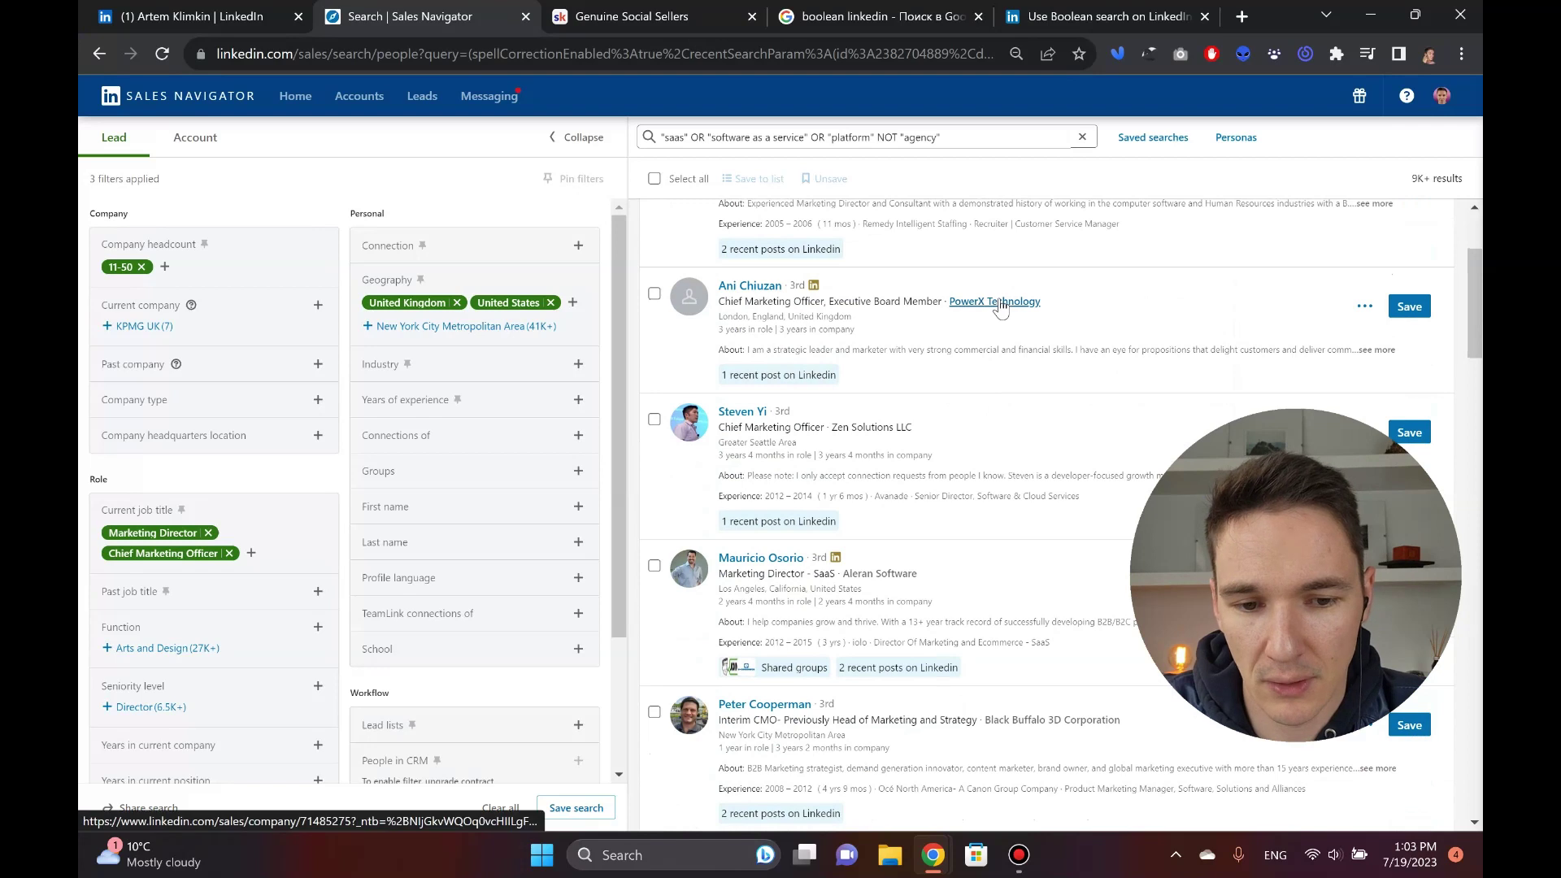
mouse_move(1000, 308)
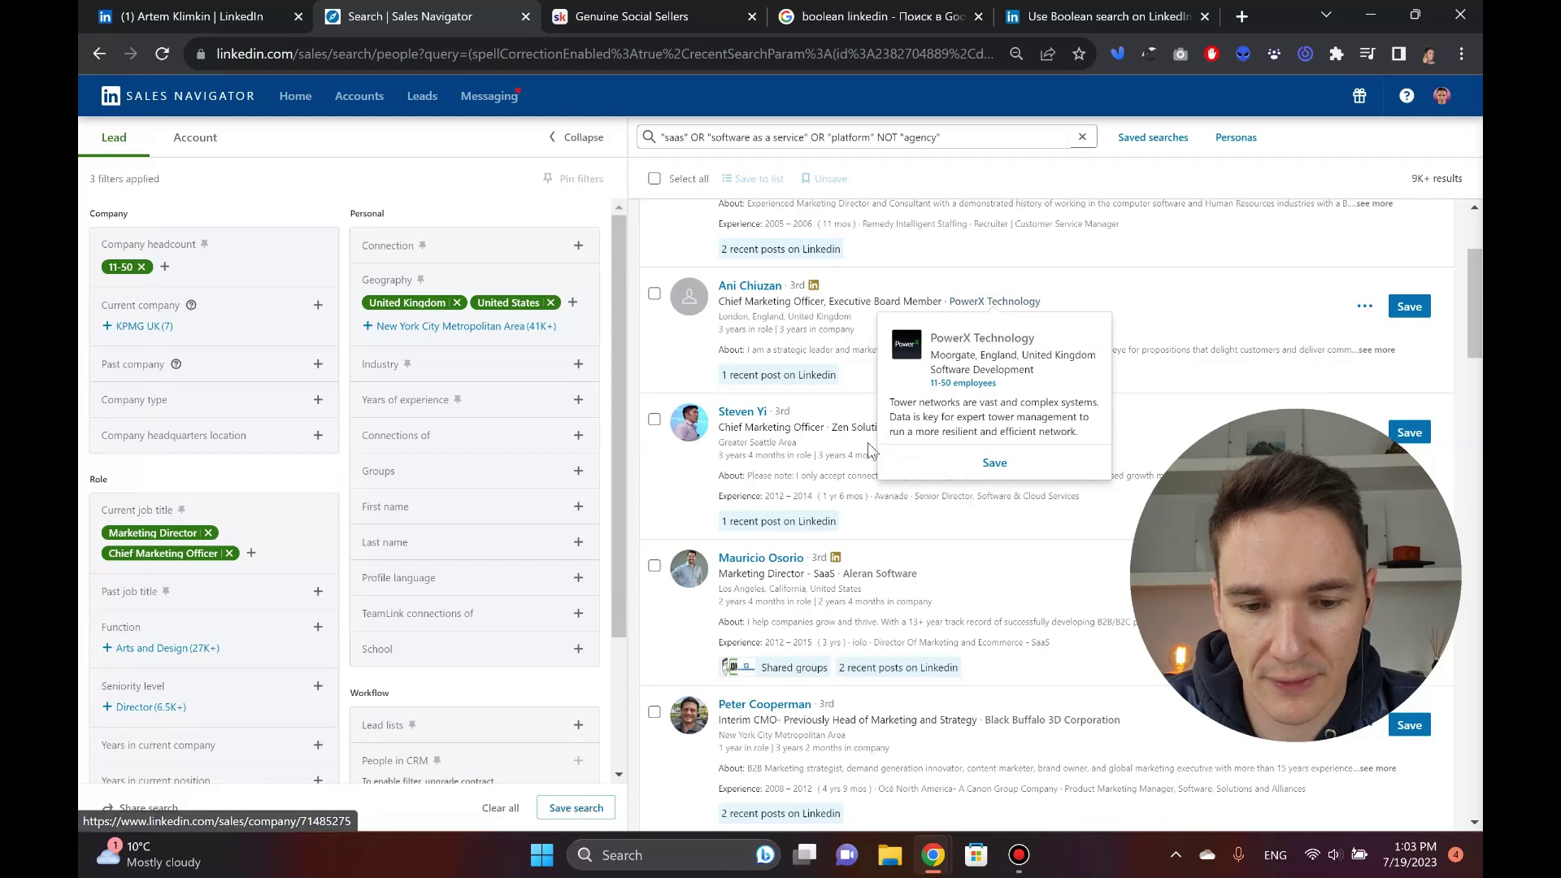
scroll(964, 386, down, 3)
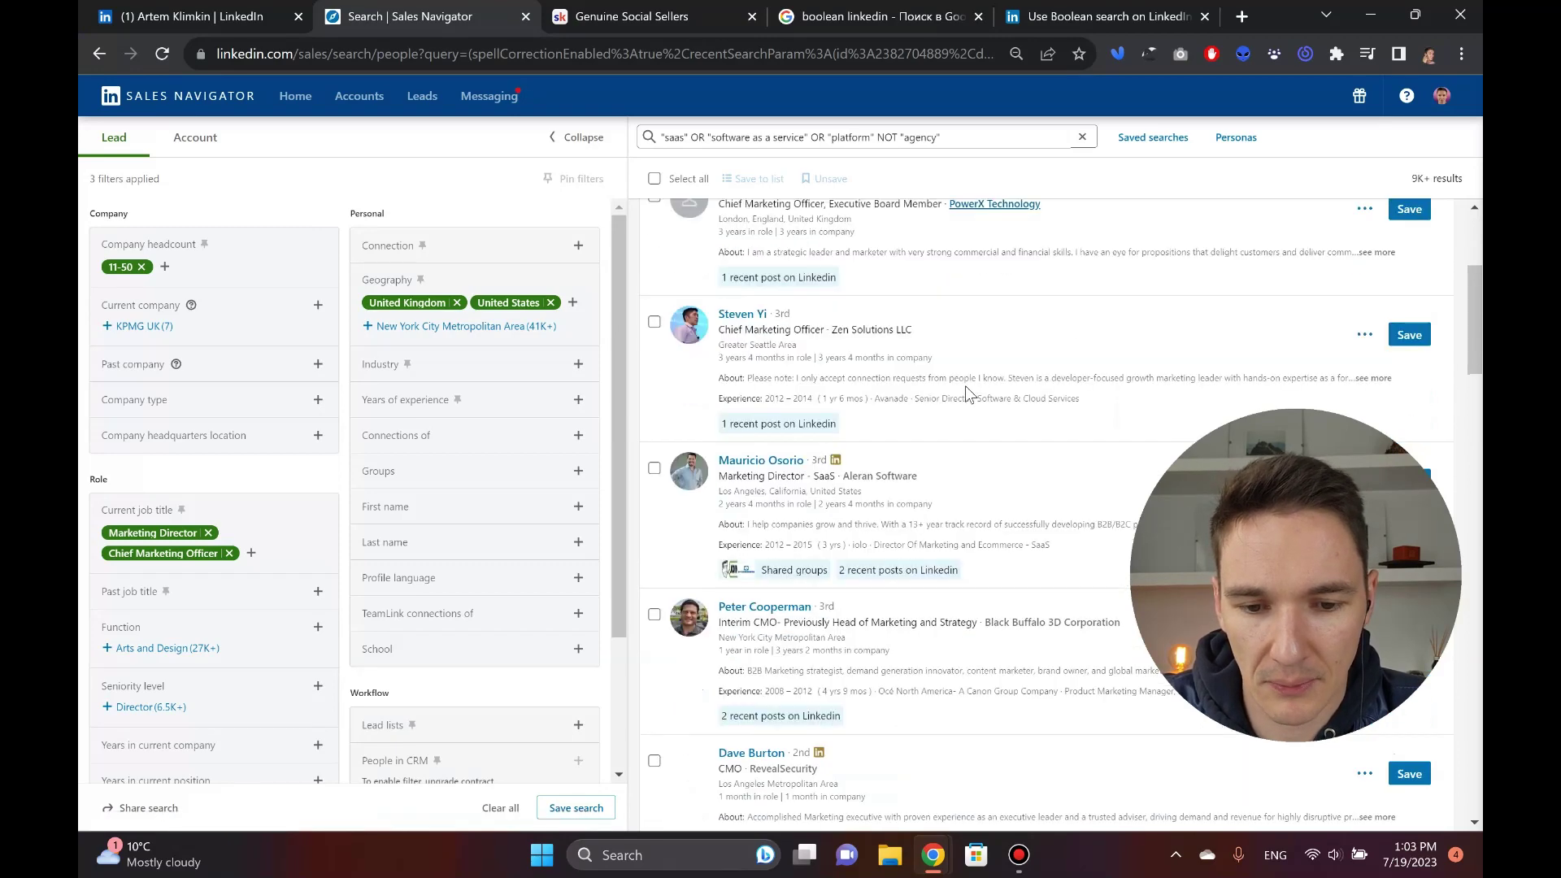
mouse_move(865, 290)
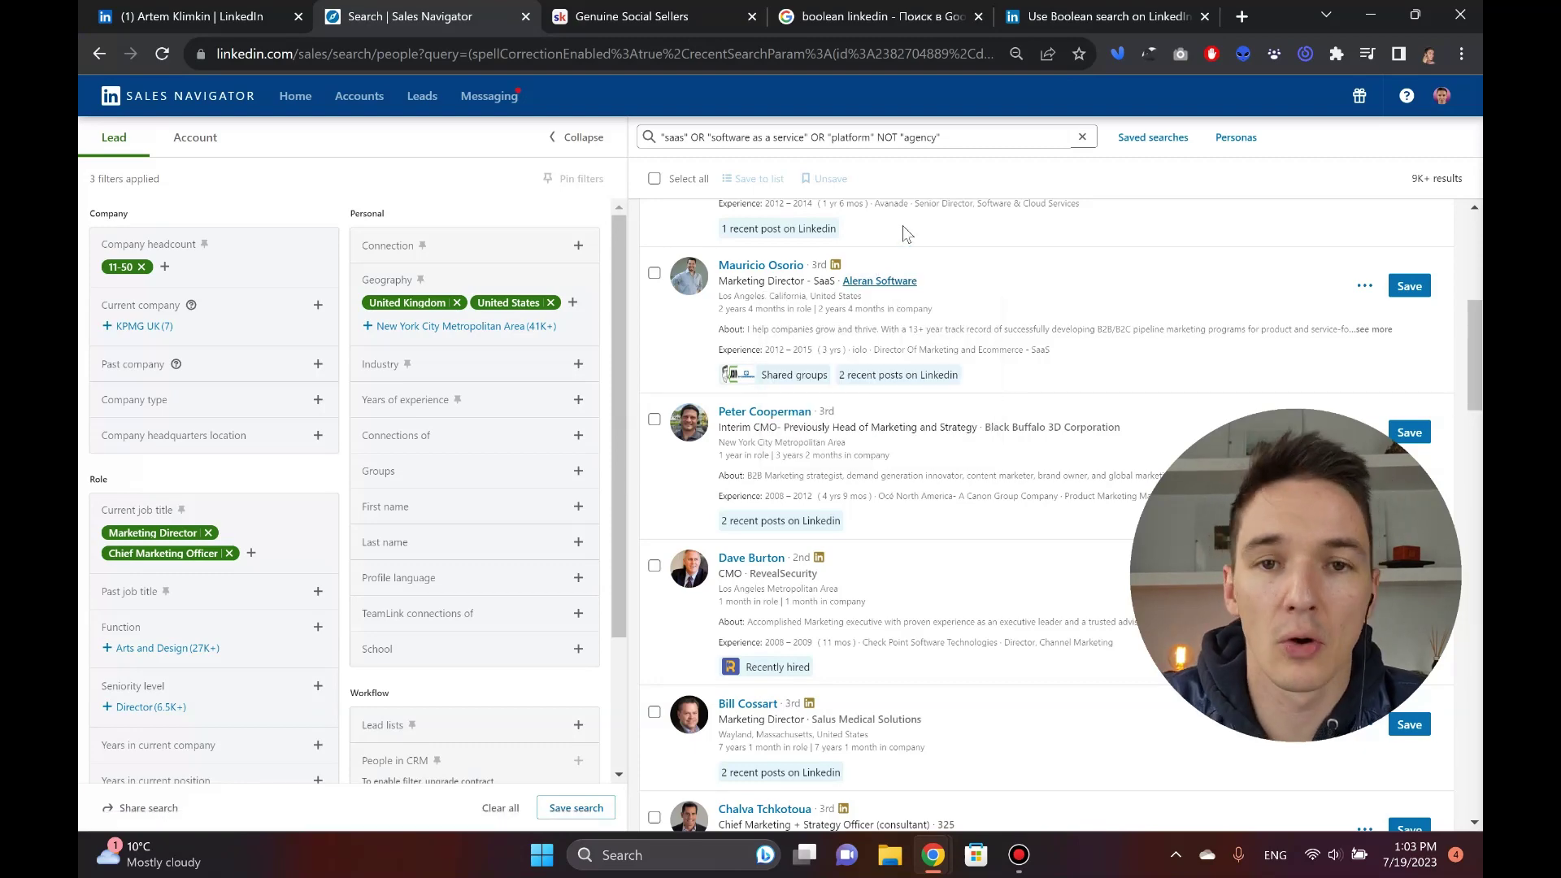
scroll(936, 353, down, 5)
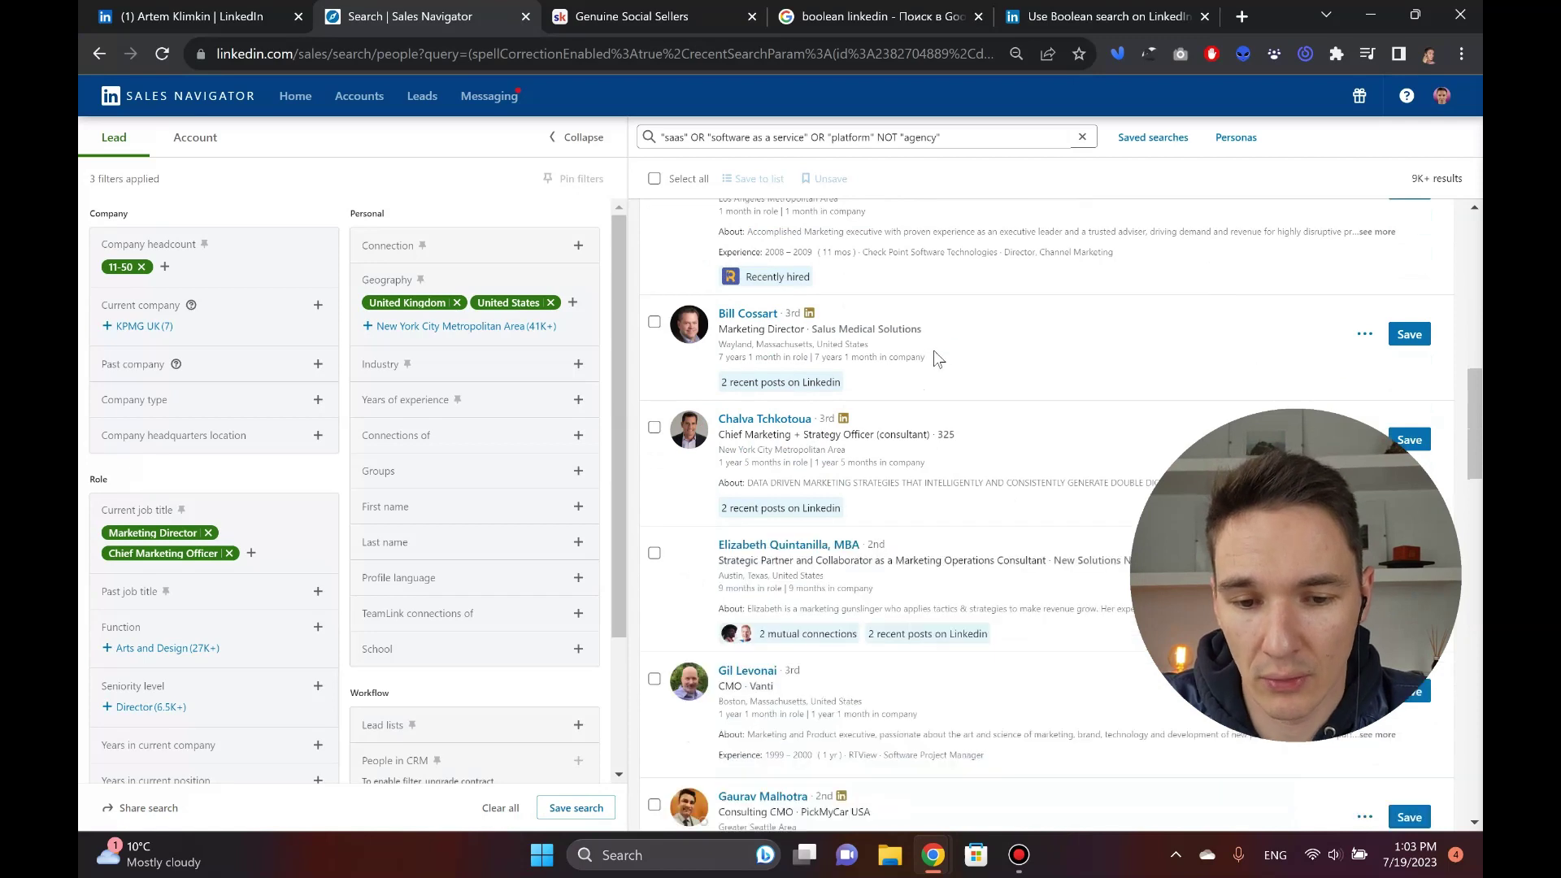
scroll(231, 431, down, 2)
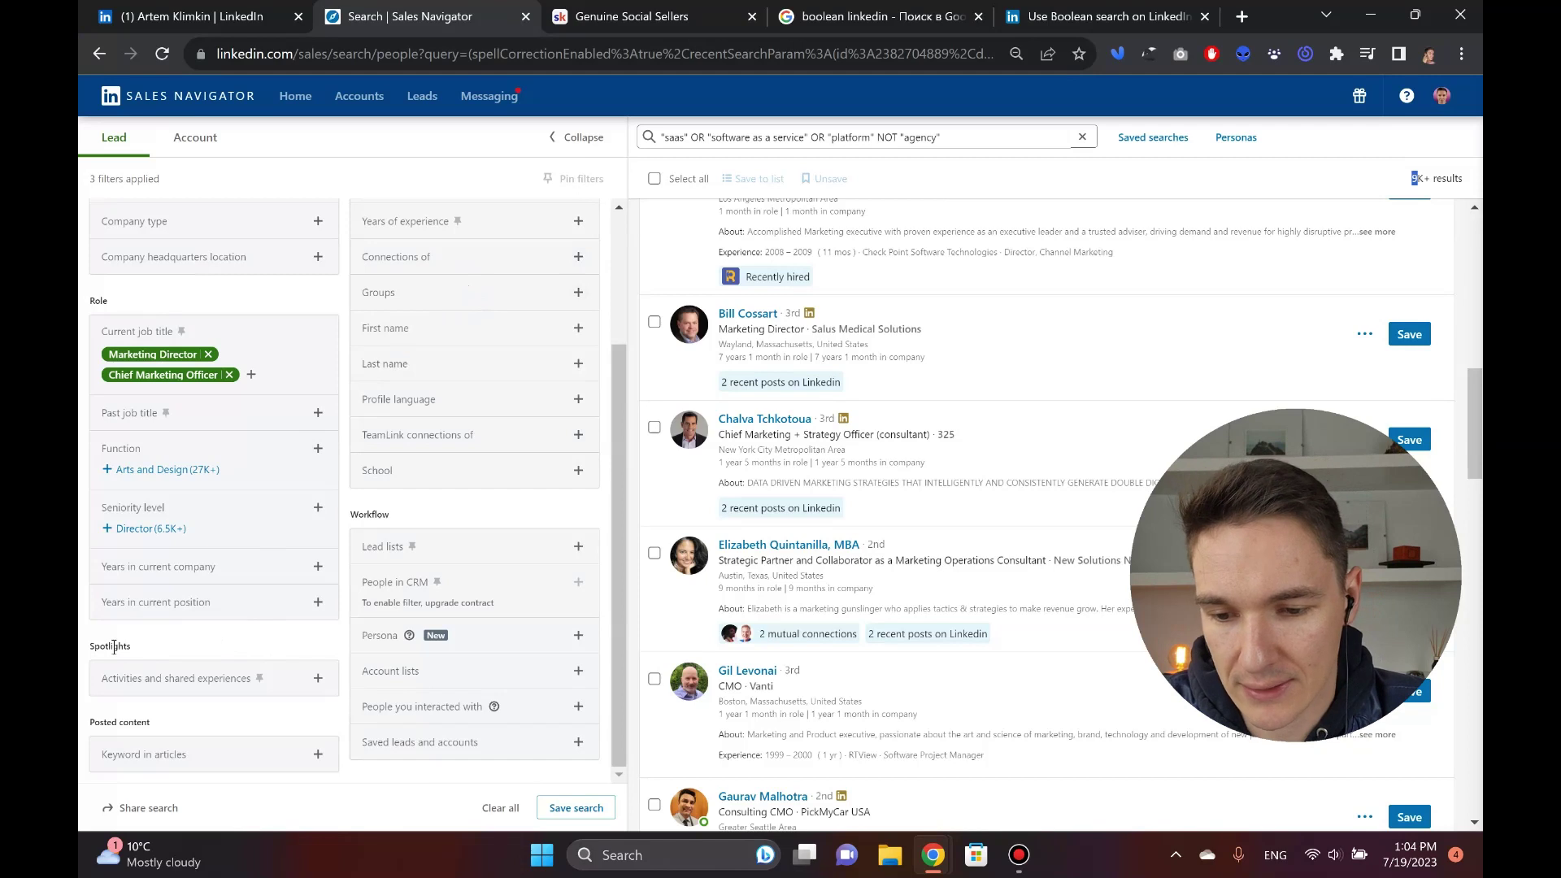
- Add the 'Posted on LinkedIn in 30 days' Spotlight filter, cutting results to 2.5K+
click(318, 680)
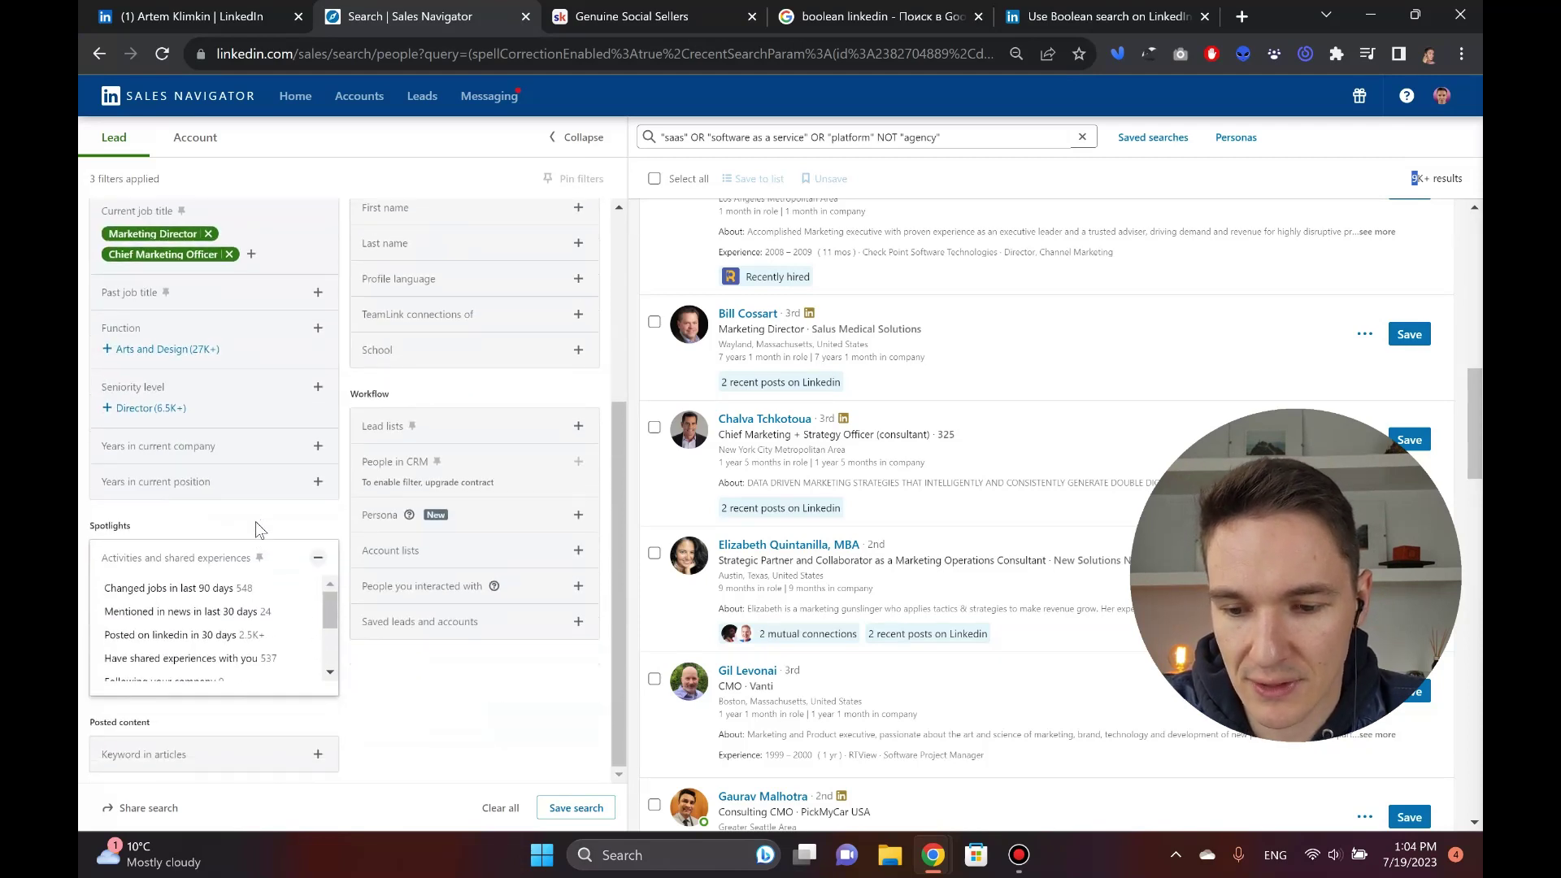
click(205, 637)
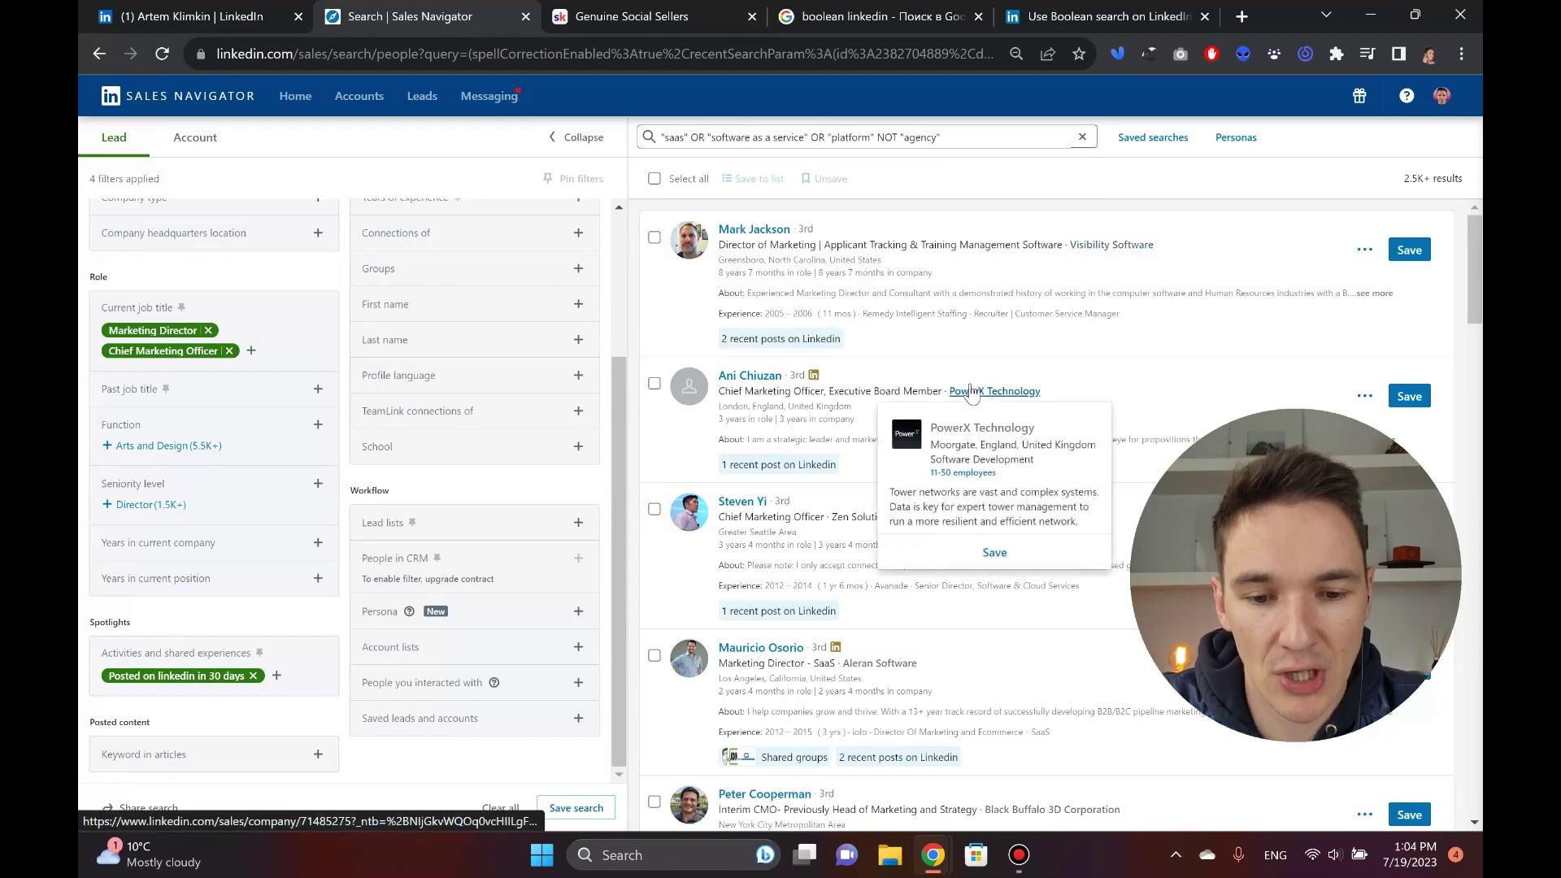
scroll(878, 269, down, 3)
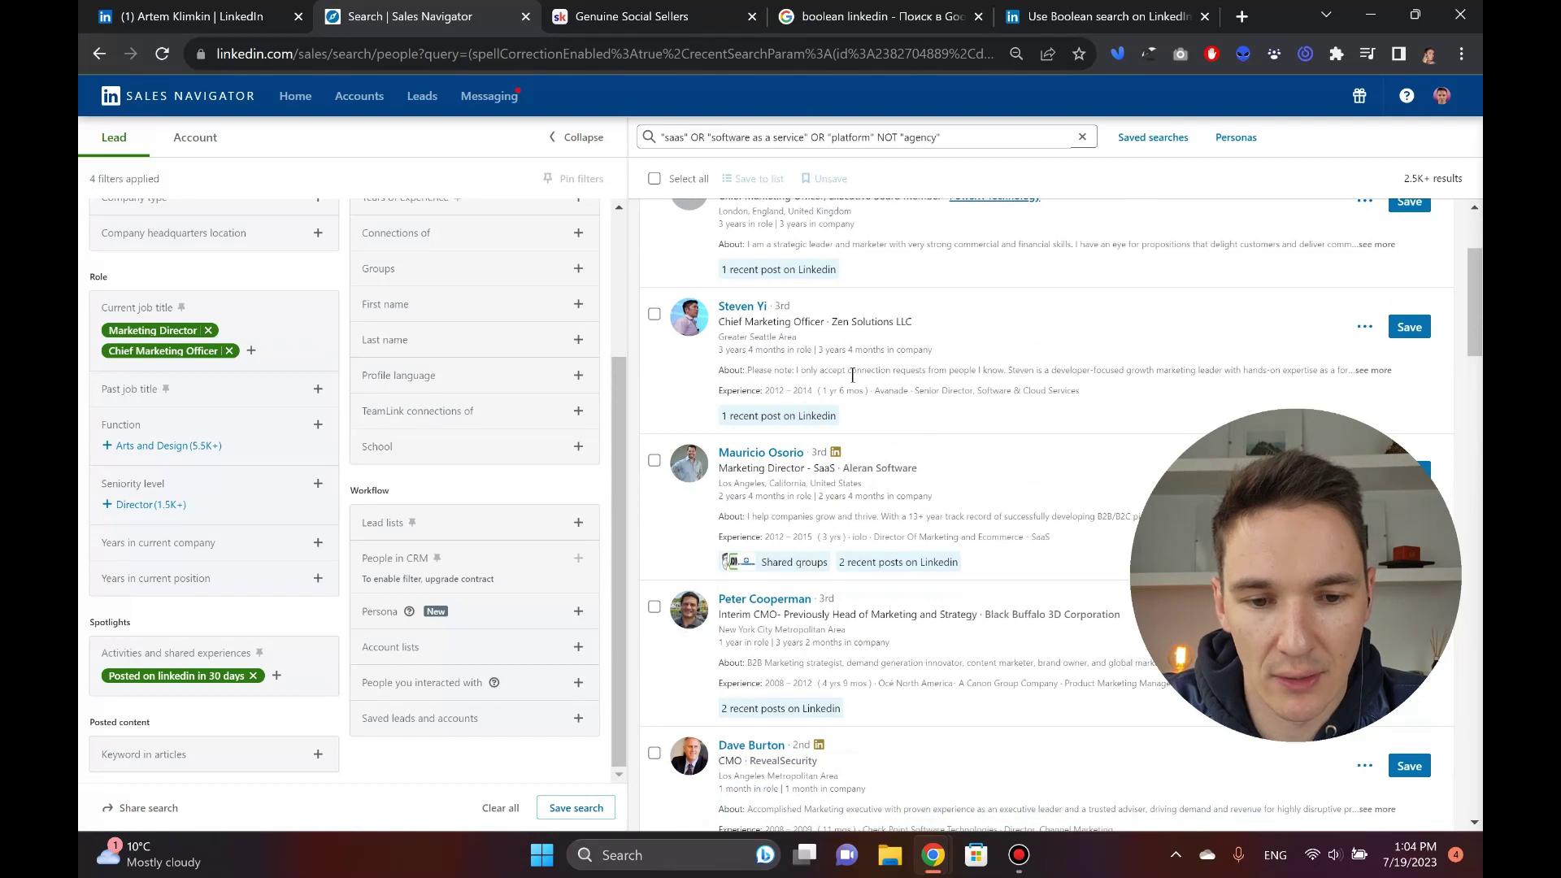
drag(796, 371, 1079, 375)
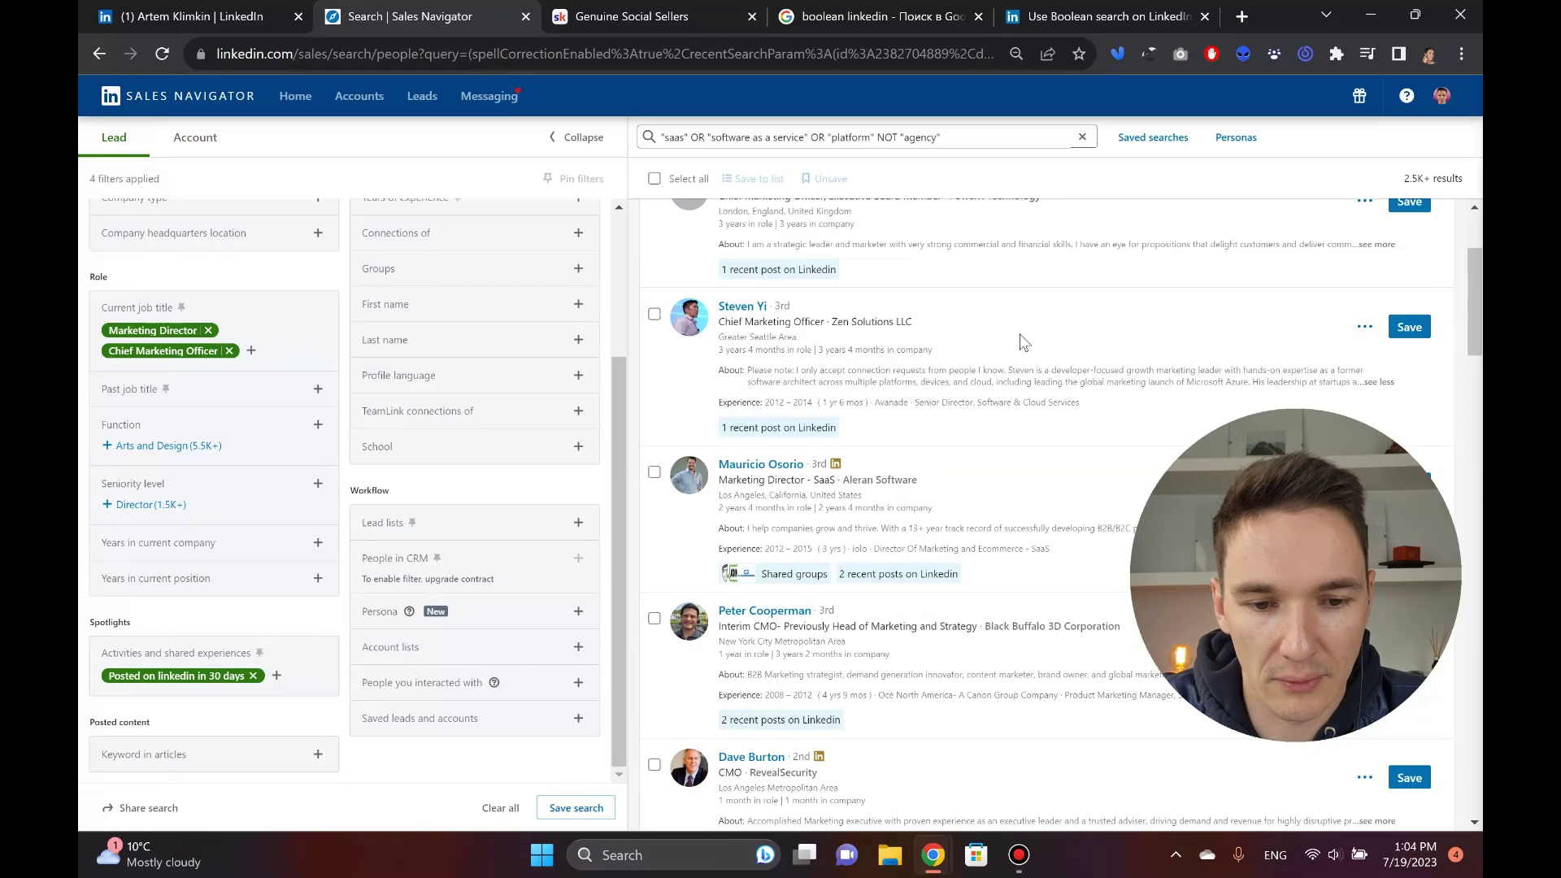
scroll(1006, 340, down, 2)
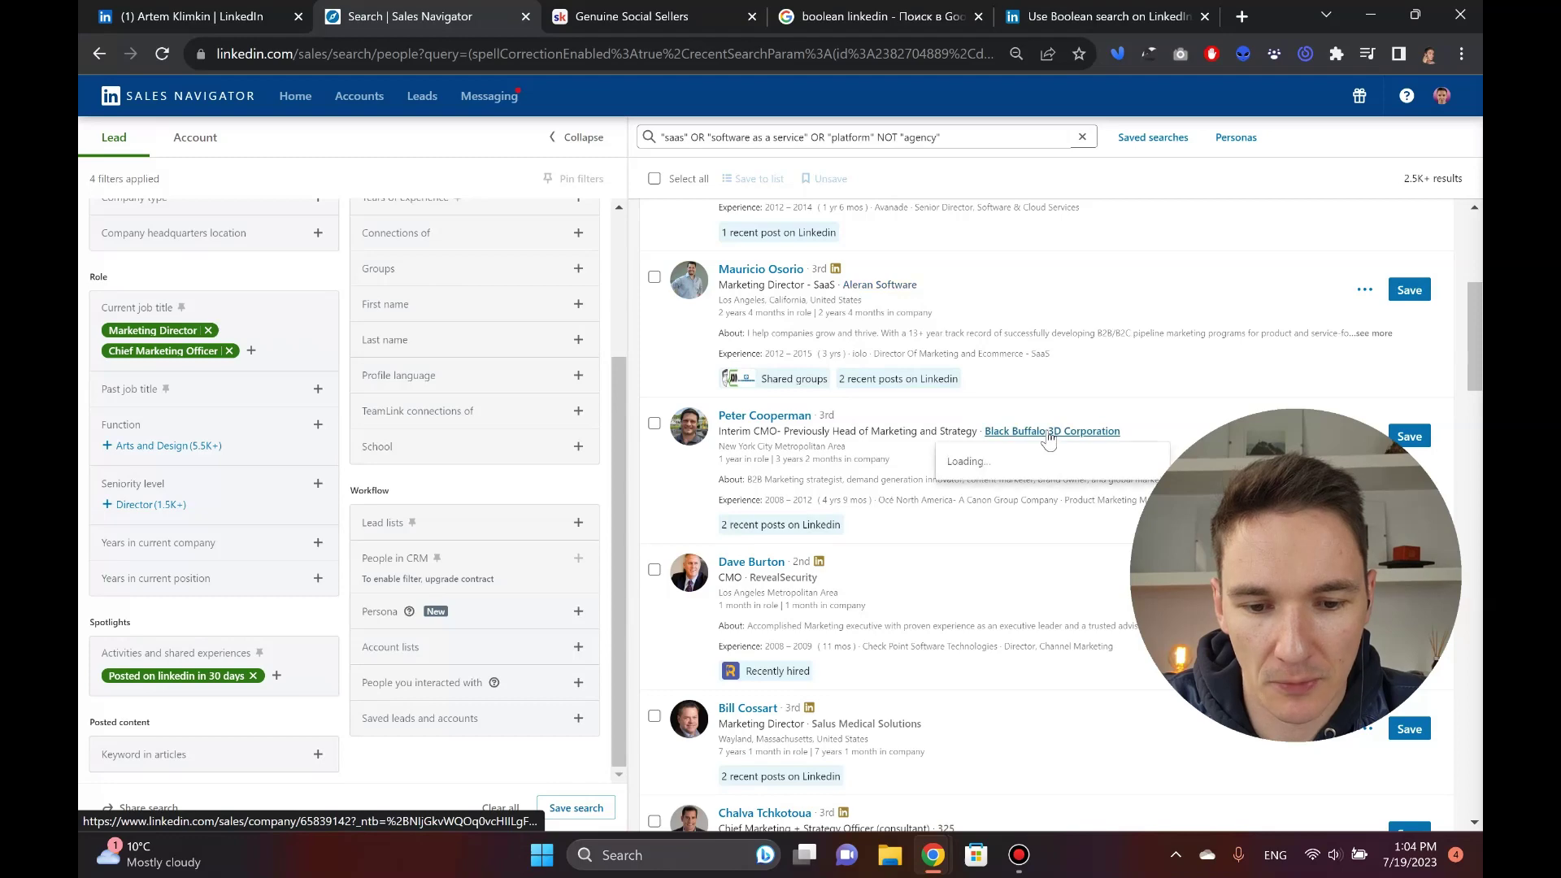
mouse_move(796, 589)
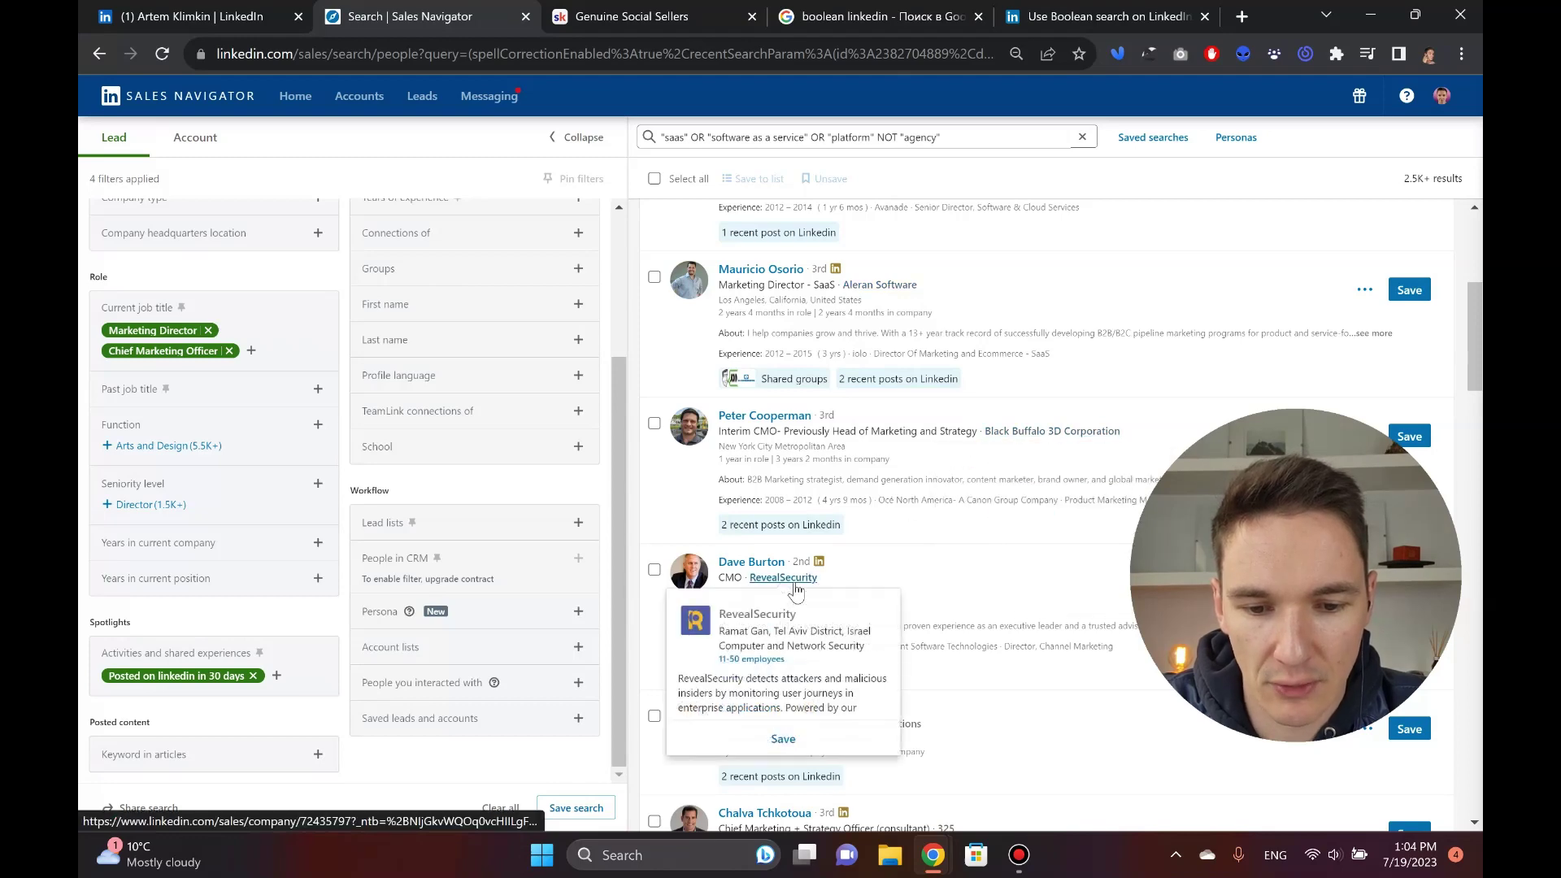
scroll(796, 589, down, 7)
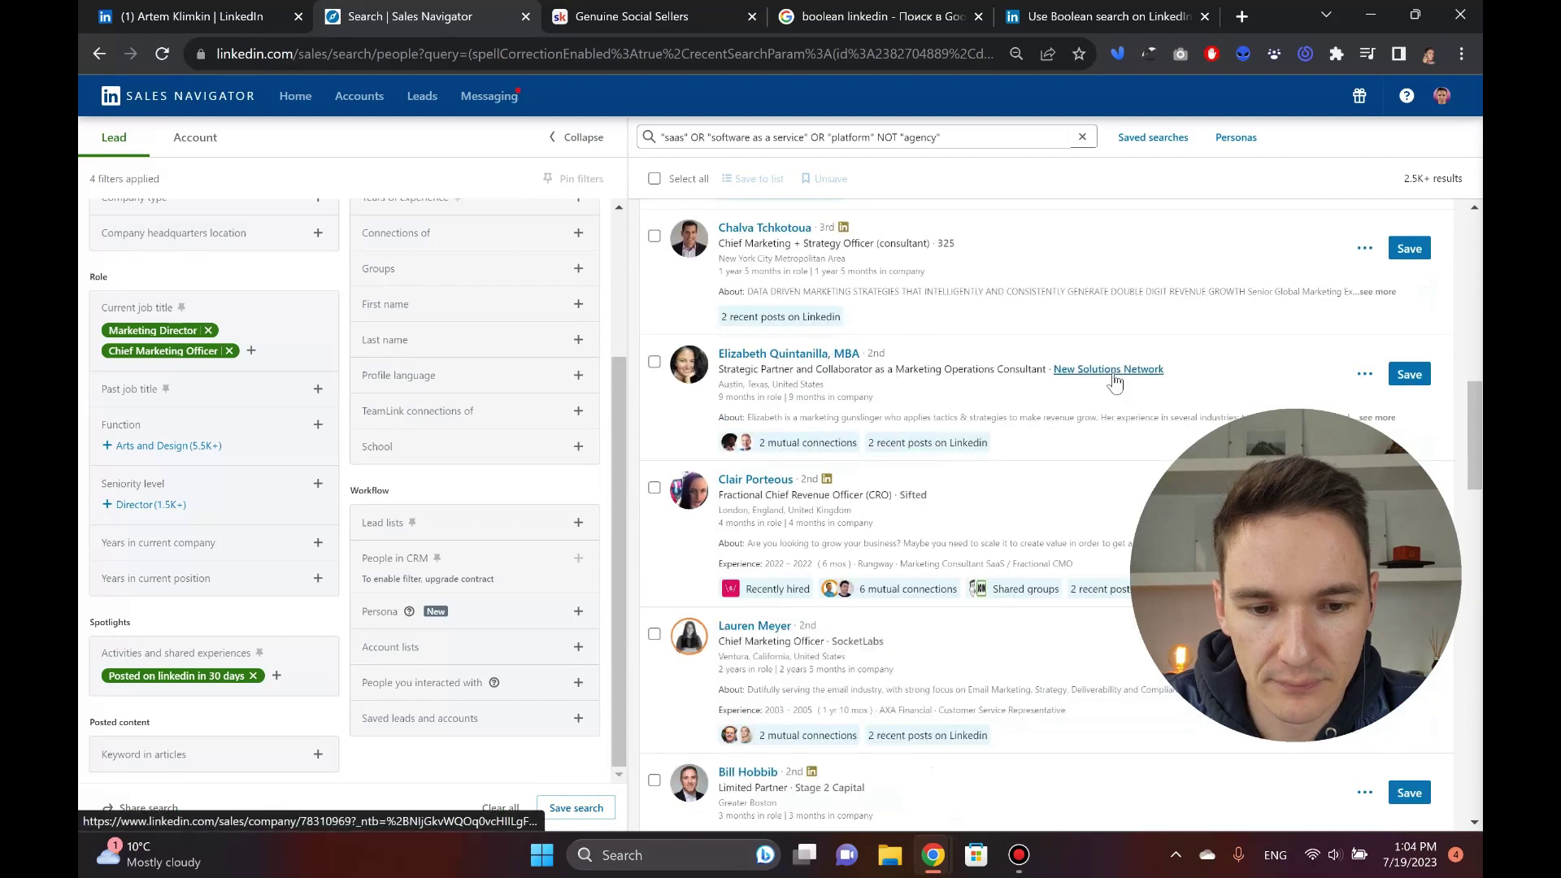
mouse_move(1114, 376)
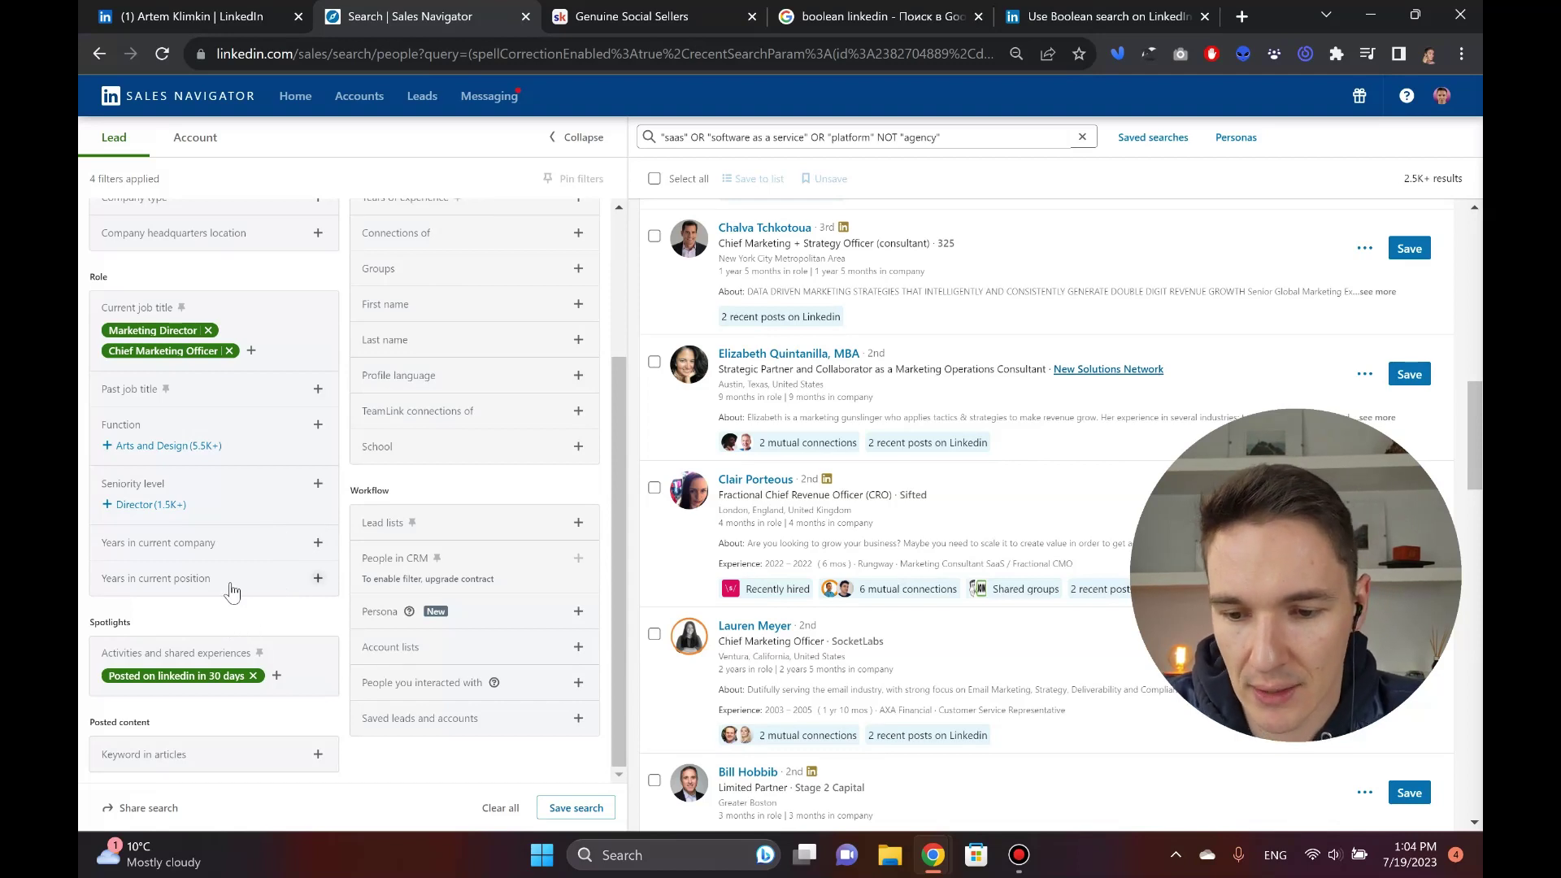
- Filter leads by years in current position: 1 to 2, 3 to 5, 6 to 10, and more than 10
click(260, 588)
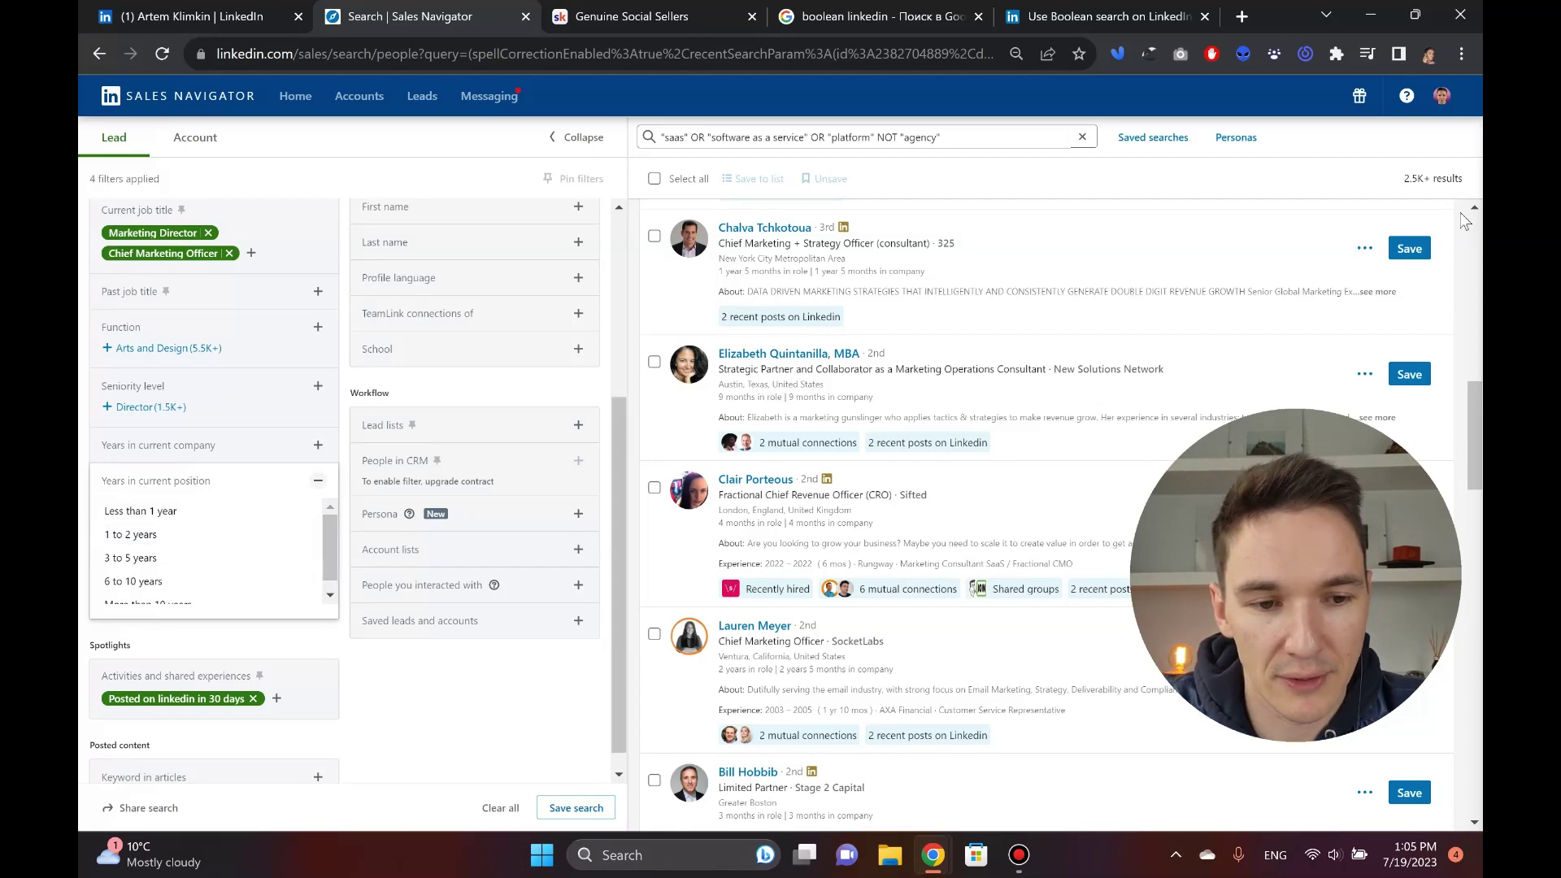
click(155, 536)
click(156, 560)
click(157, 563)
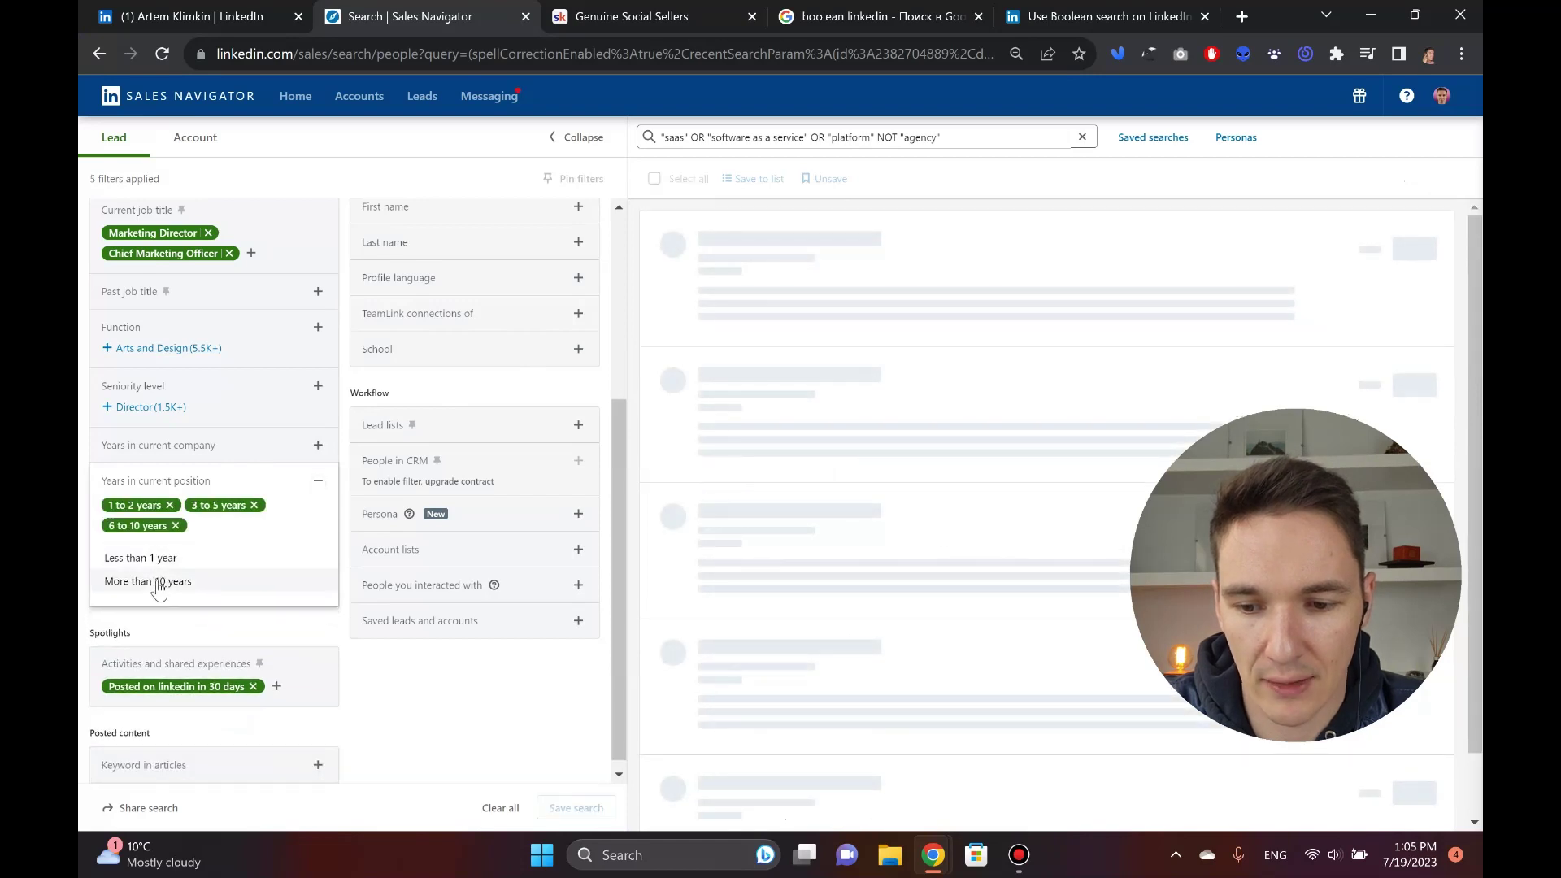
click(157, 585)
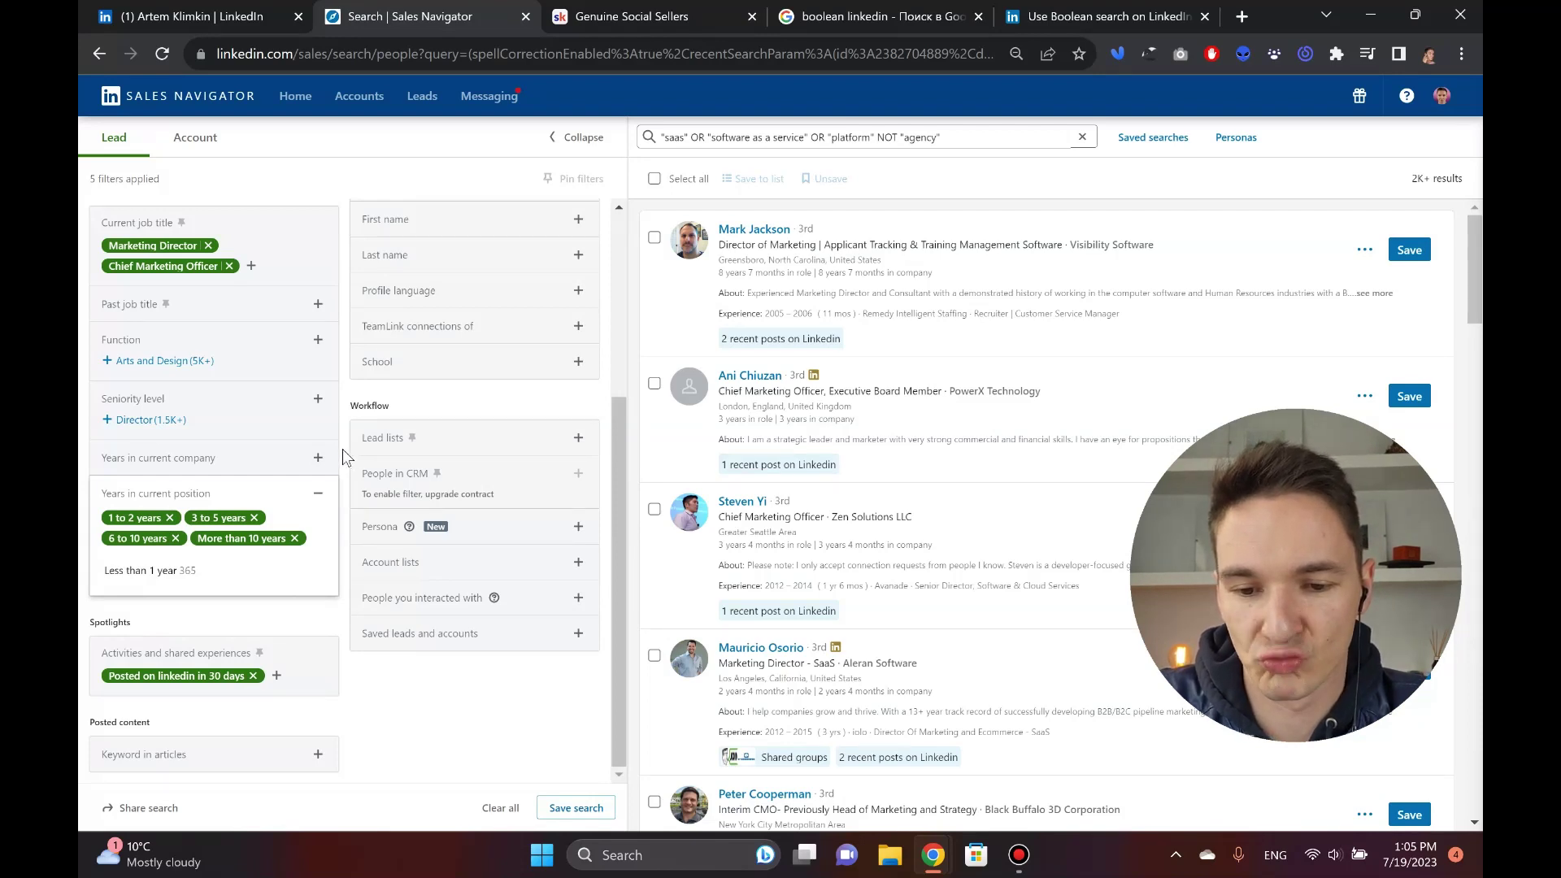
click(343, 449)
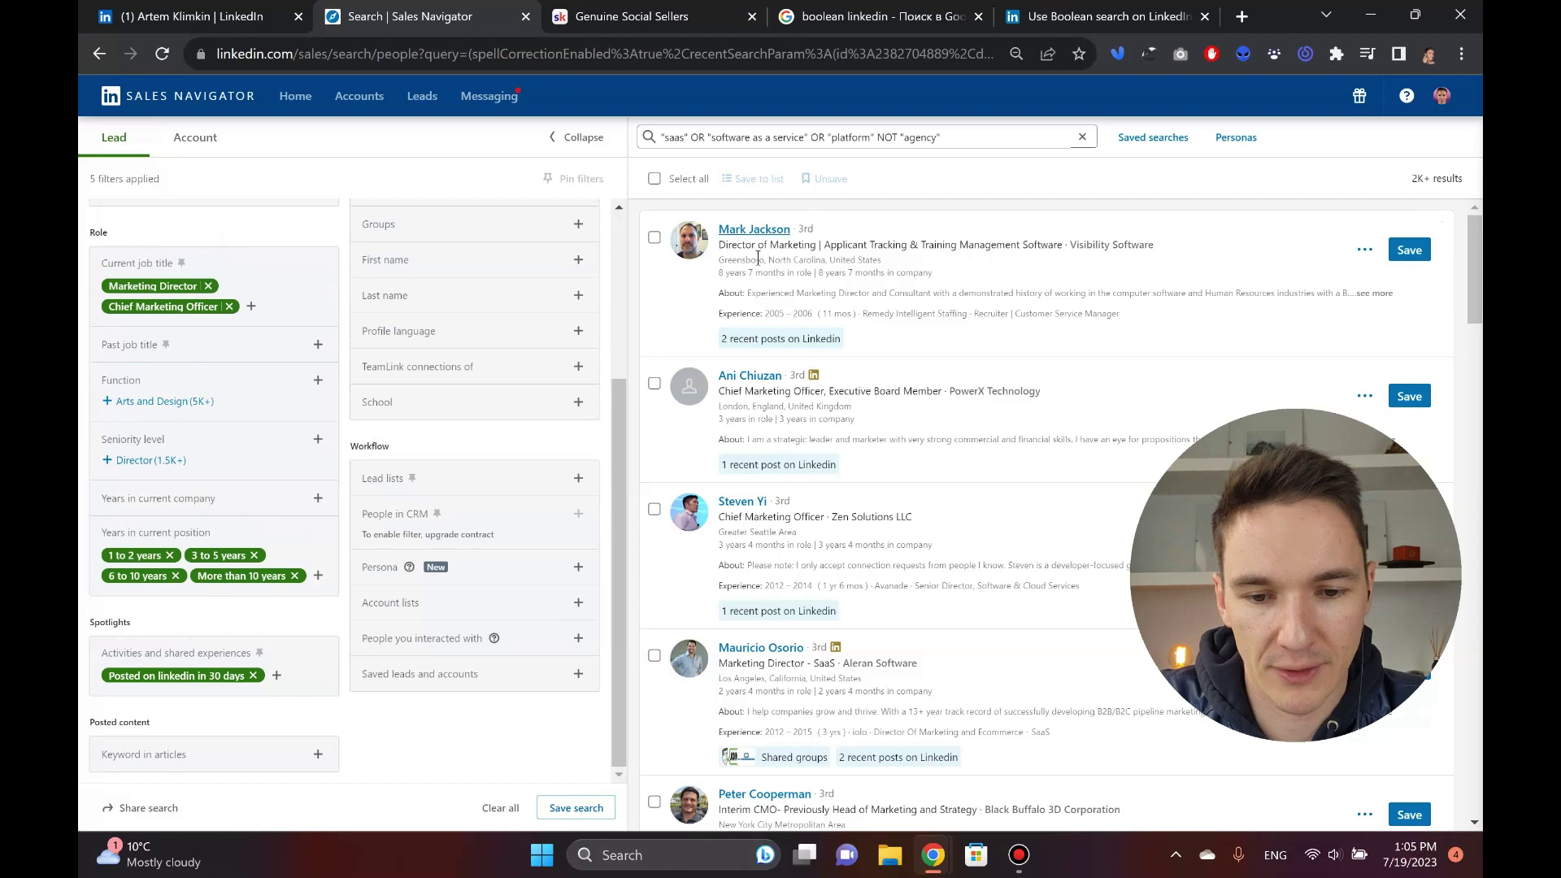
scroll(824, 385, down, 8)
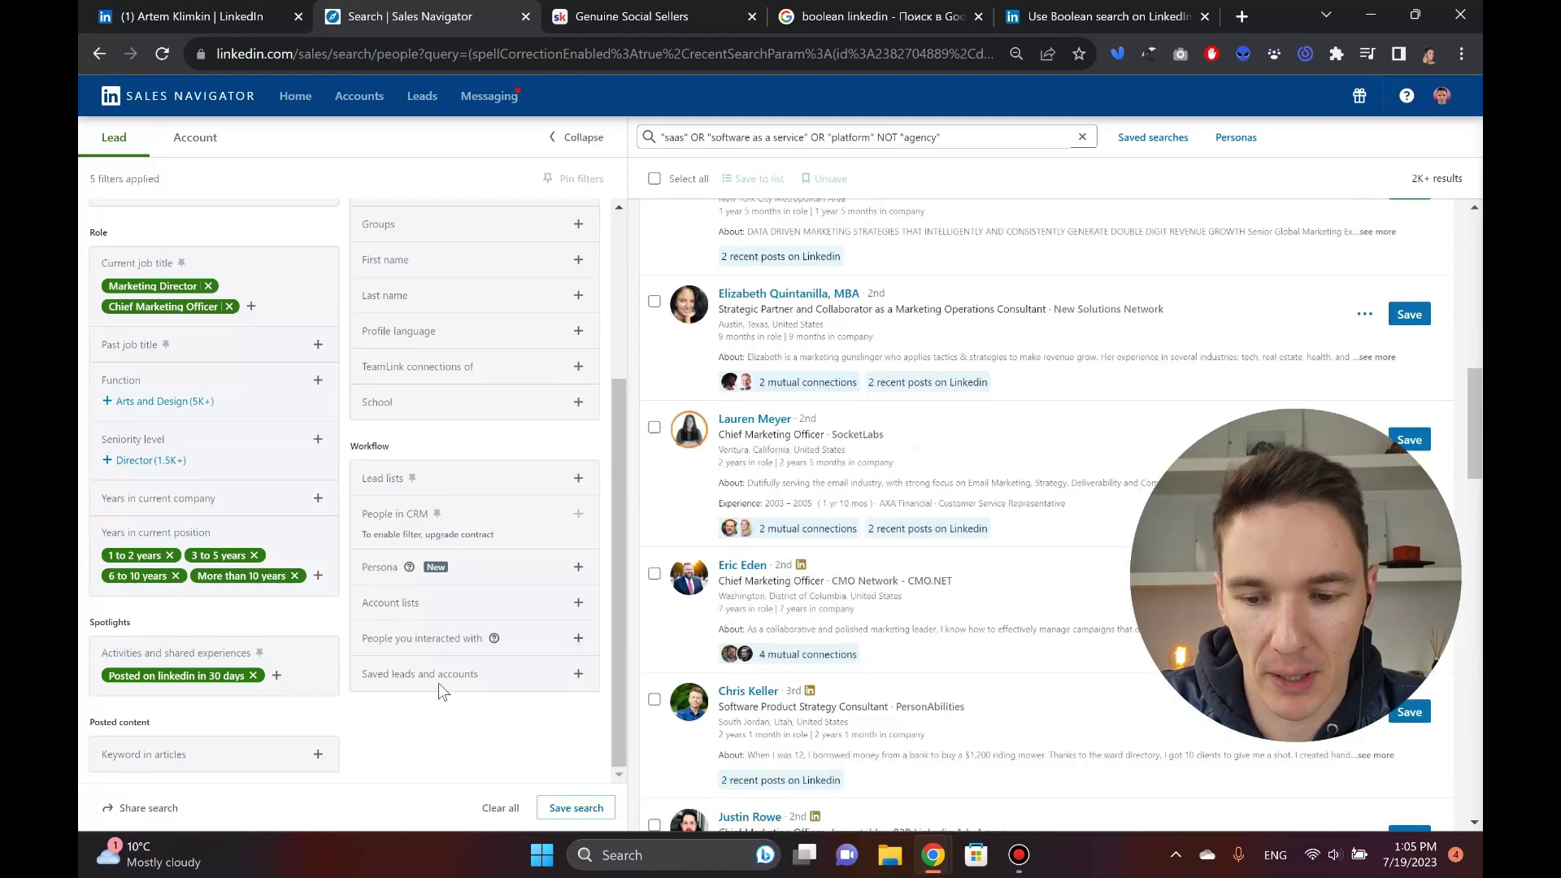
scroll(439, 688, up, 3)
scroll(244, 662, down, 3)
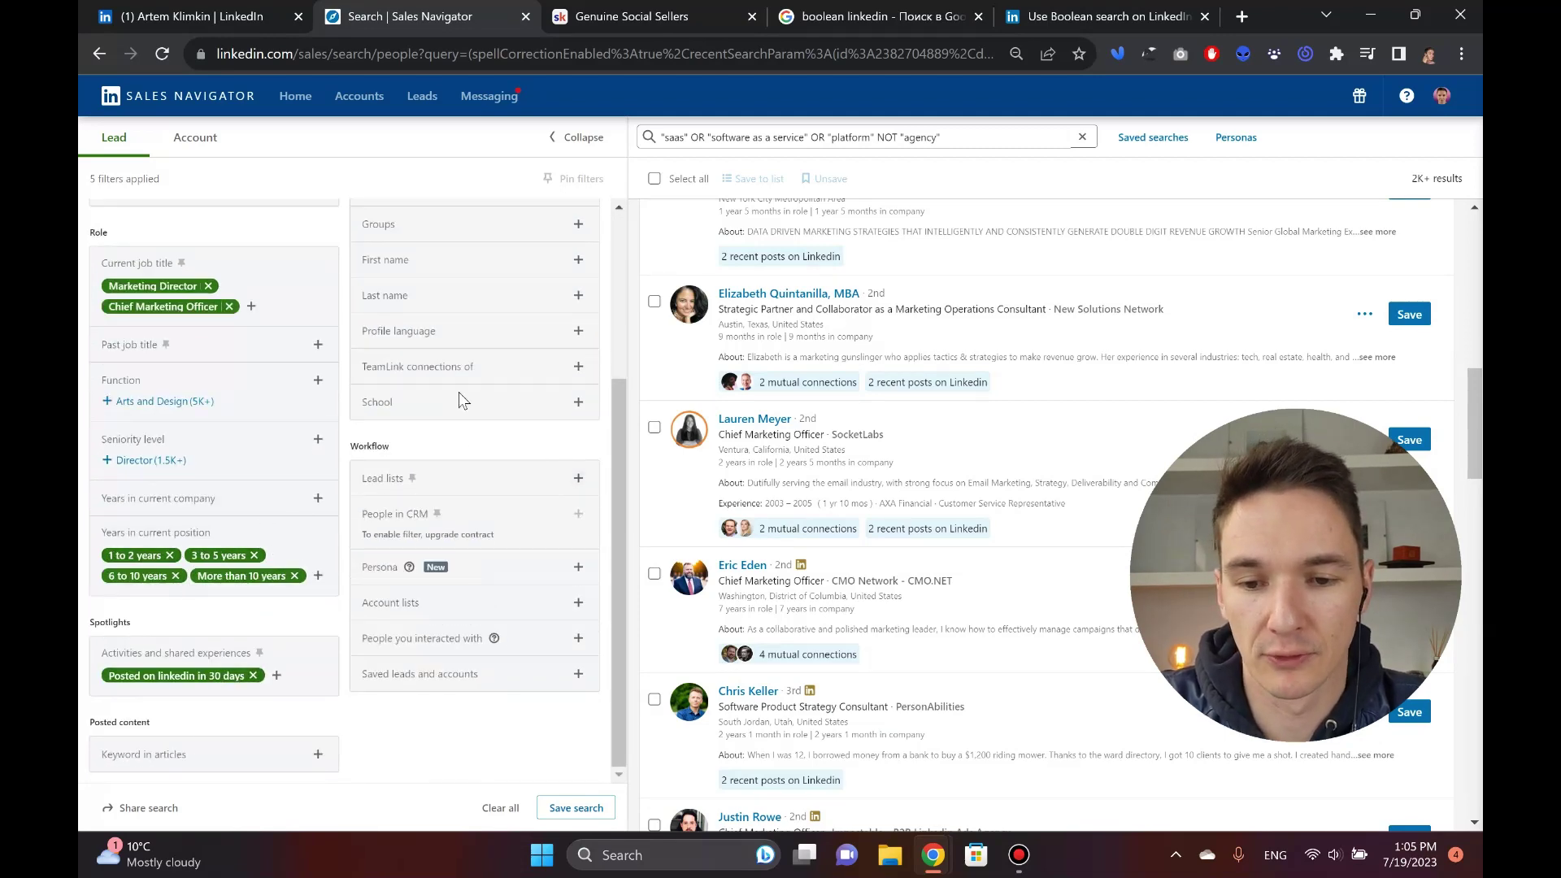
scroll(468, 479, up, 2)
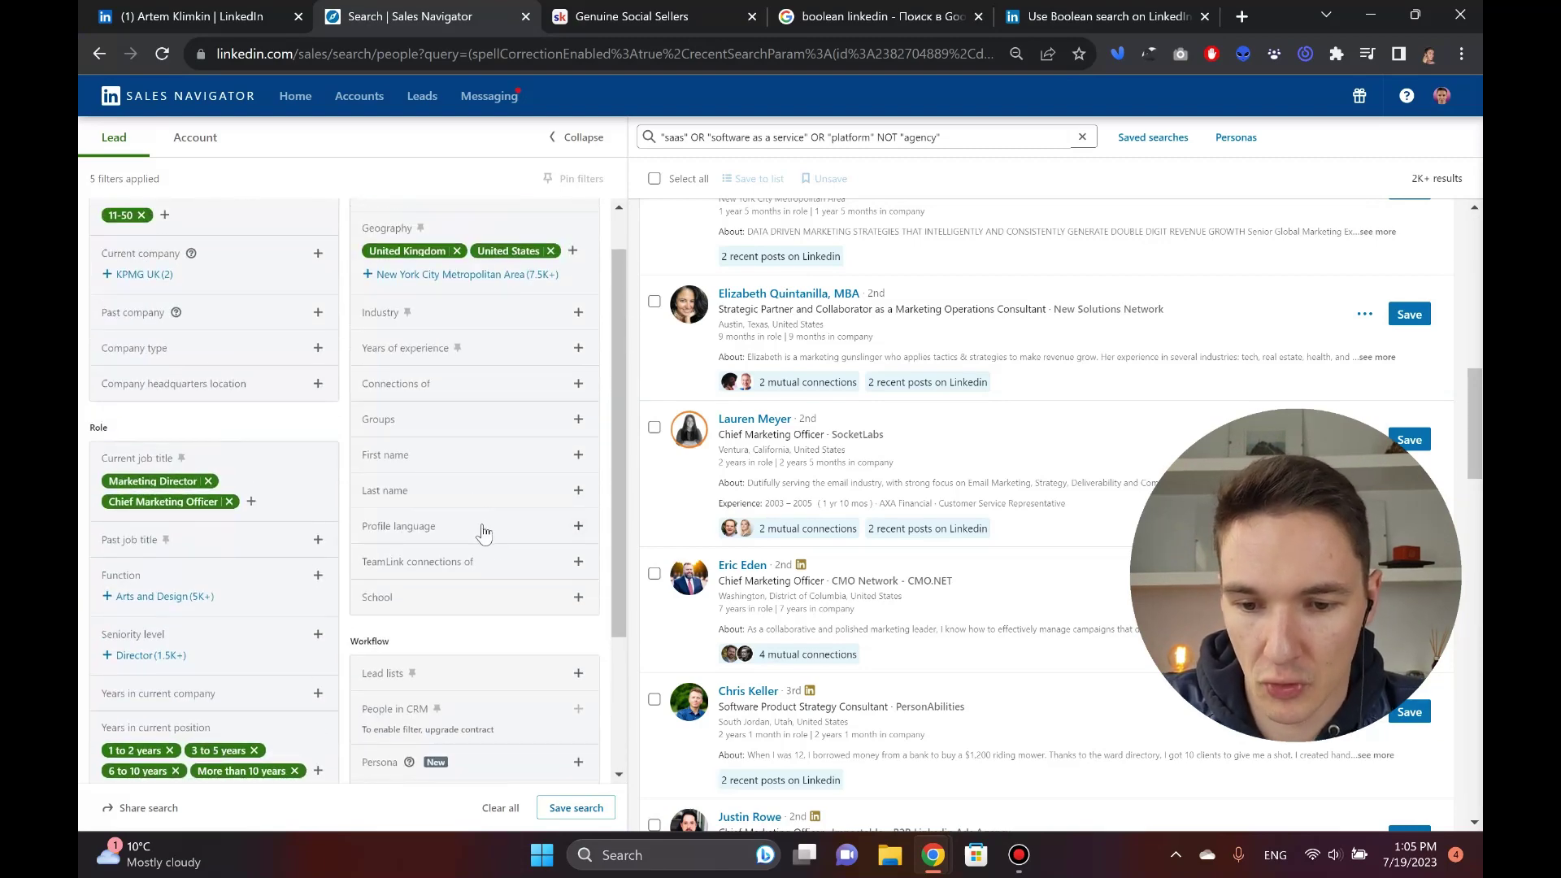
- Add English as the profile language filter and highlight the 2K+ results count
click(486, 530)
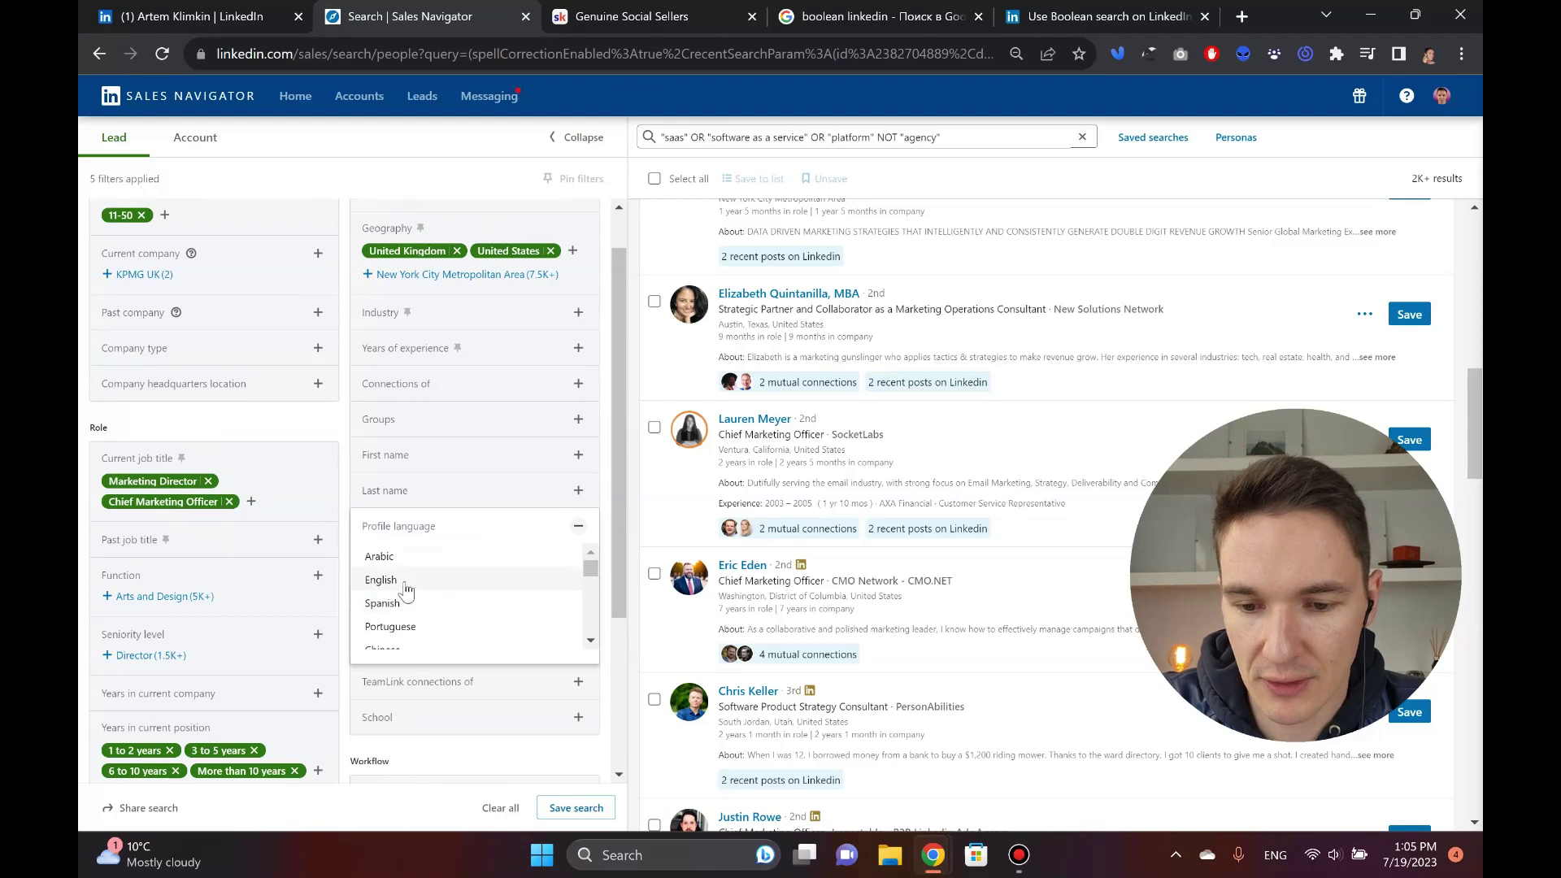
click(408, 584)
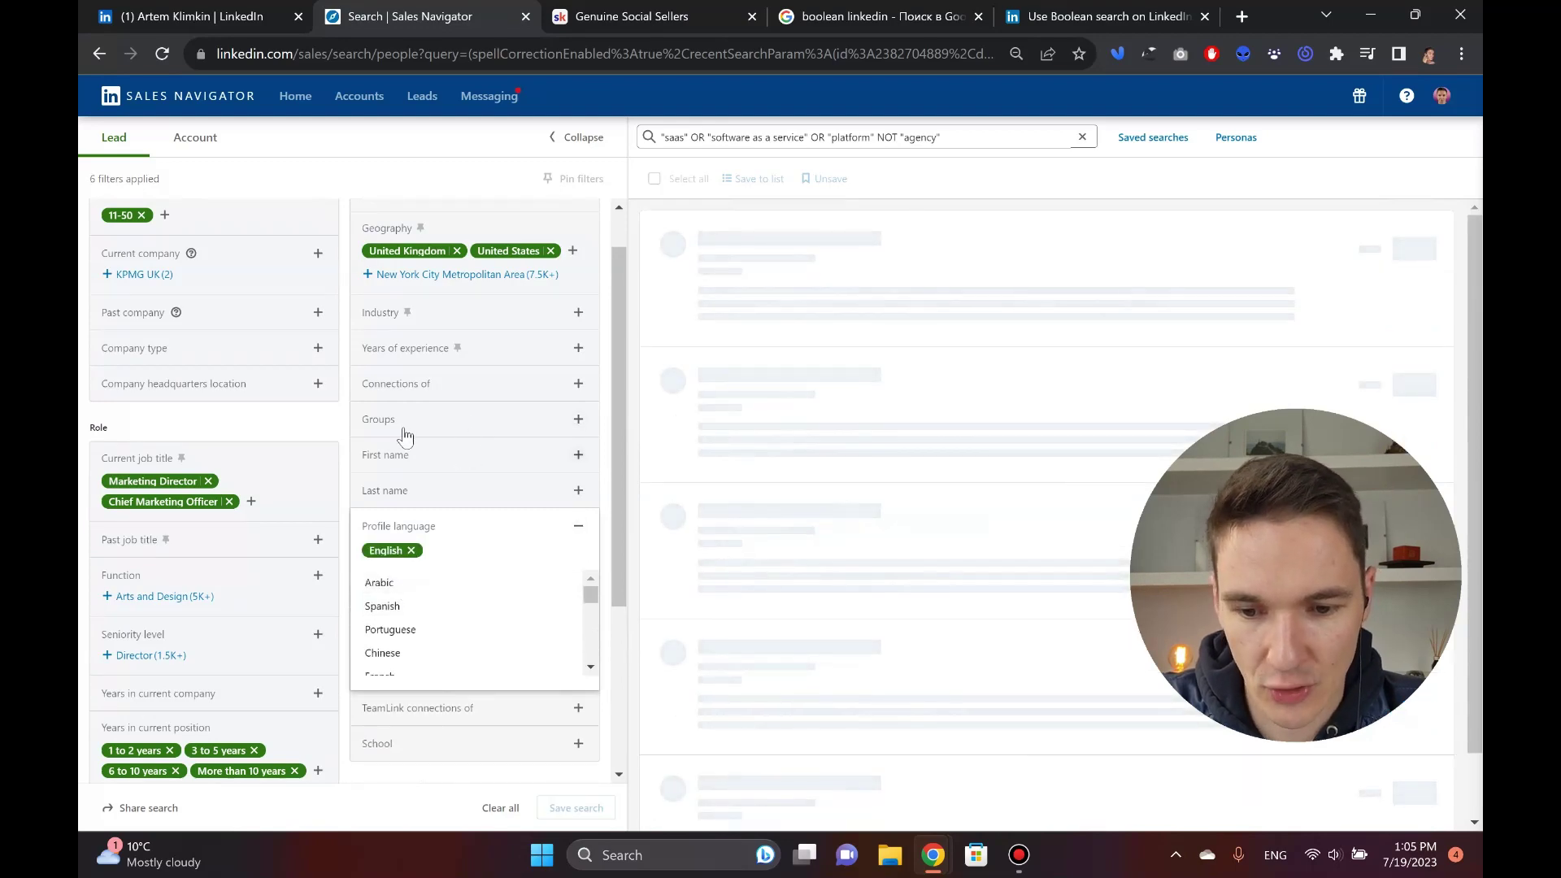
click(344, 412)
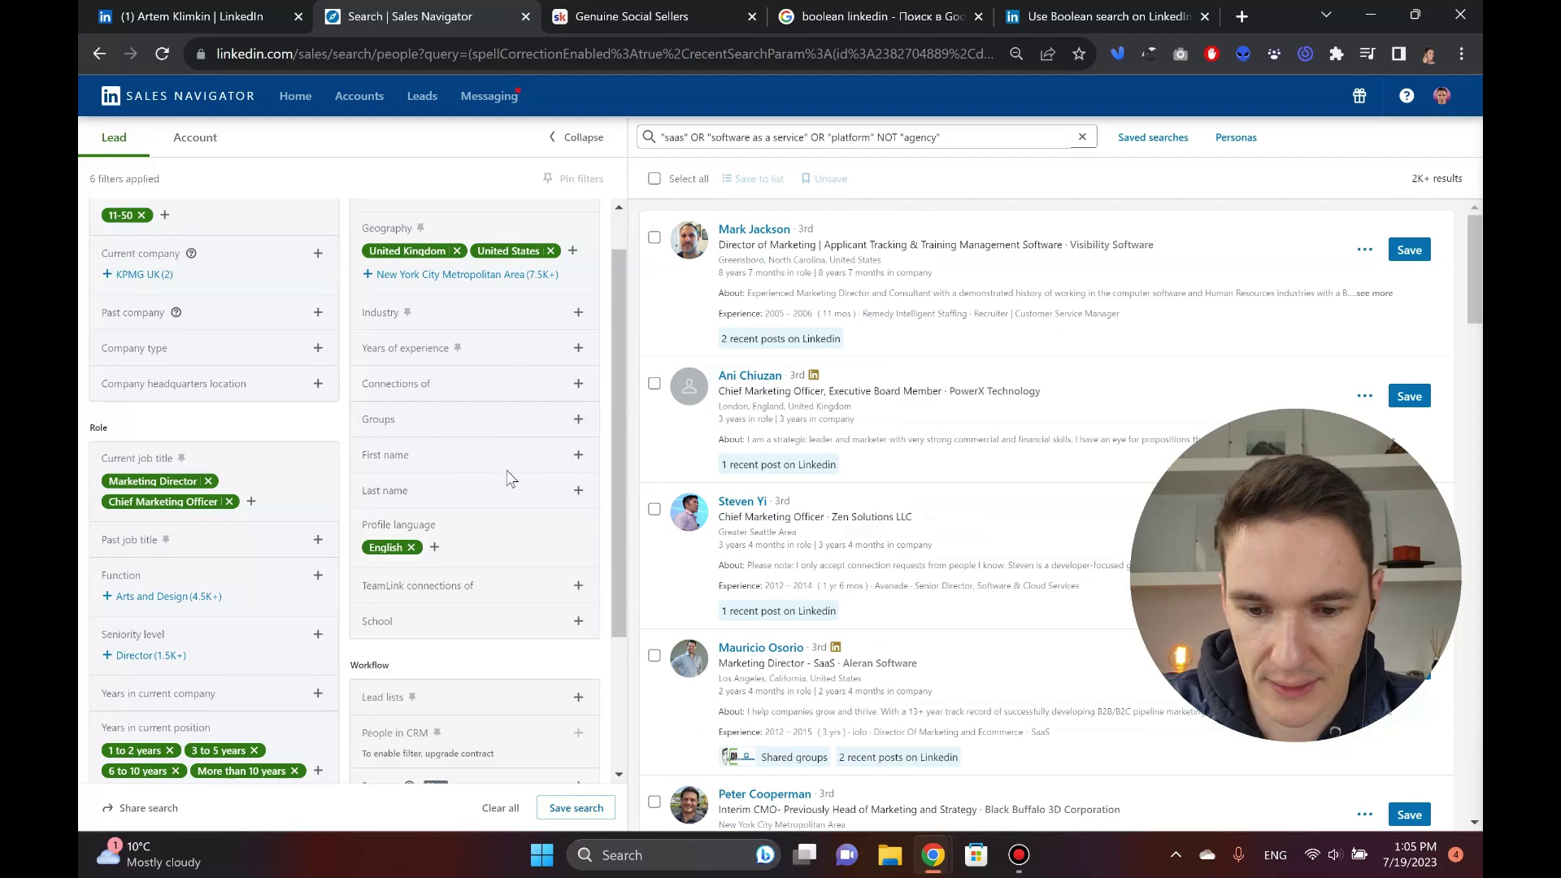
scroll(508, 471, down, 3)
scroll(548, 523, up, 4)
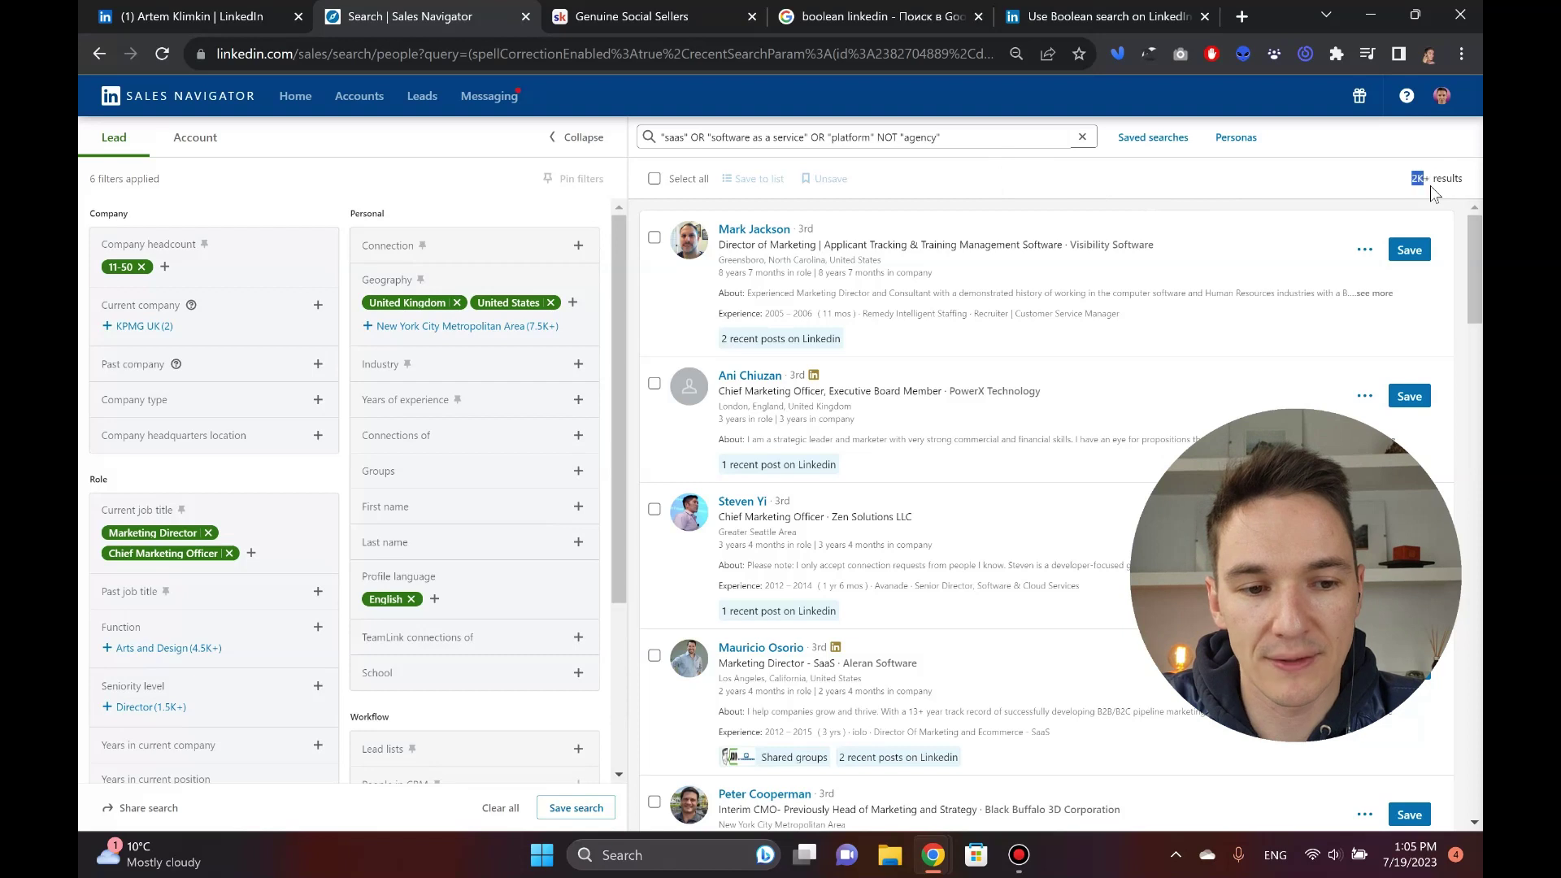
drag(1431, 186, 1435, 184)
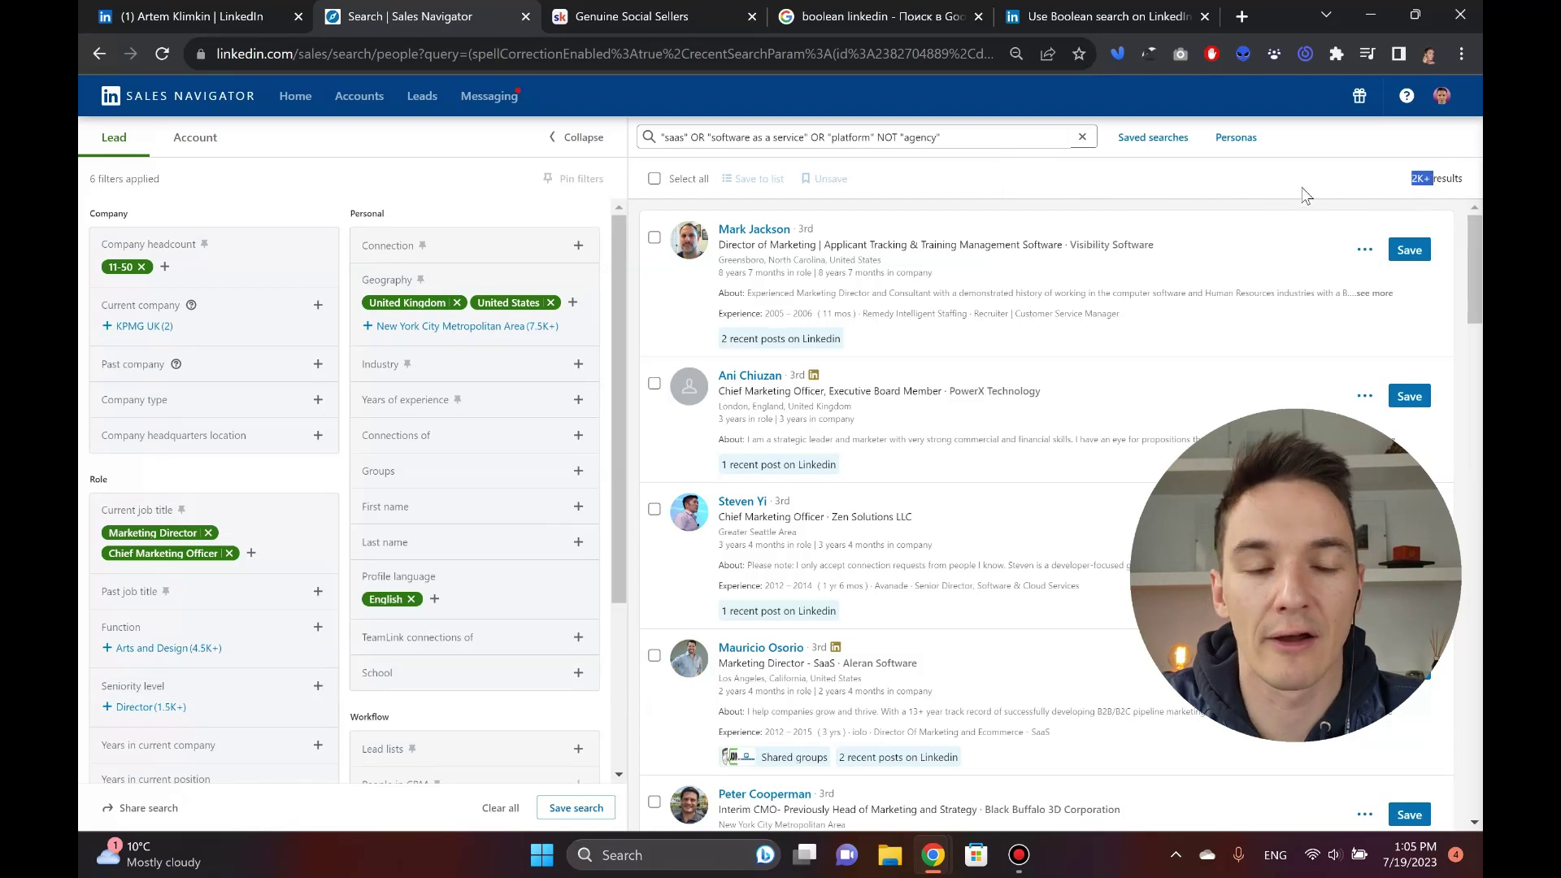
click(1192, 202)
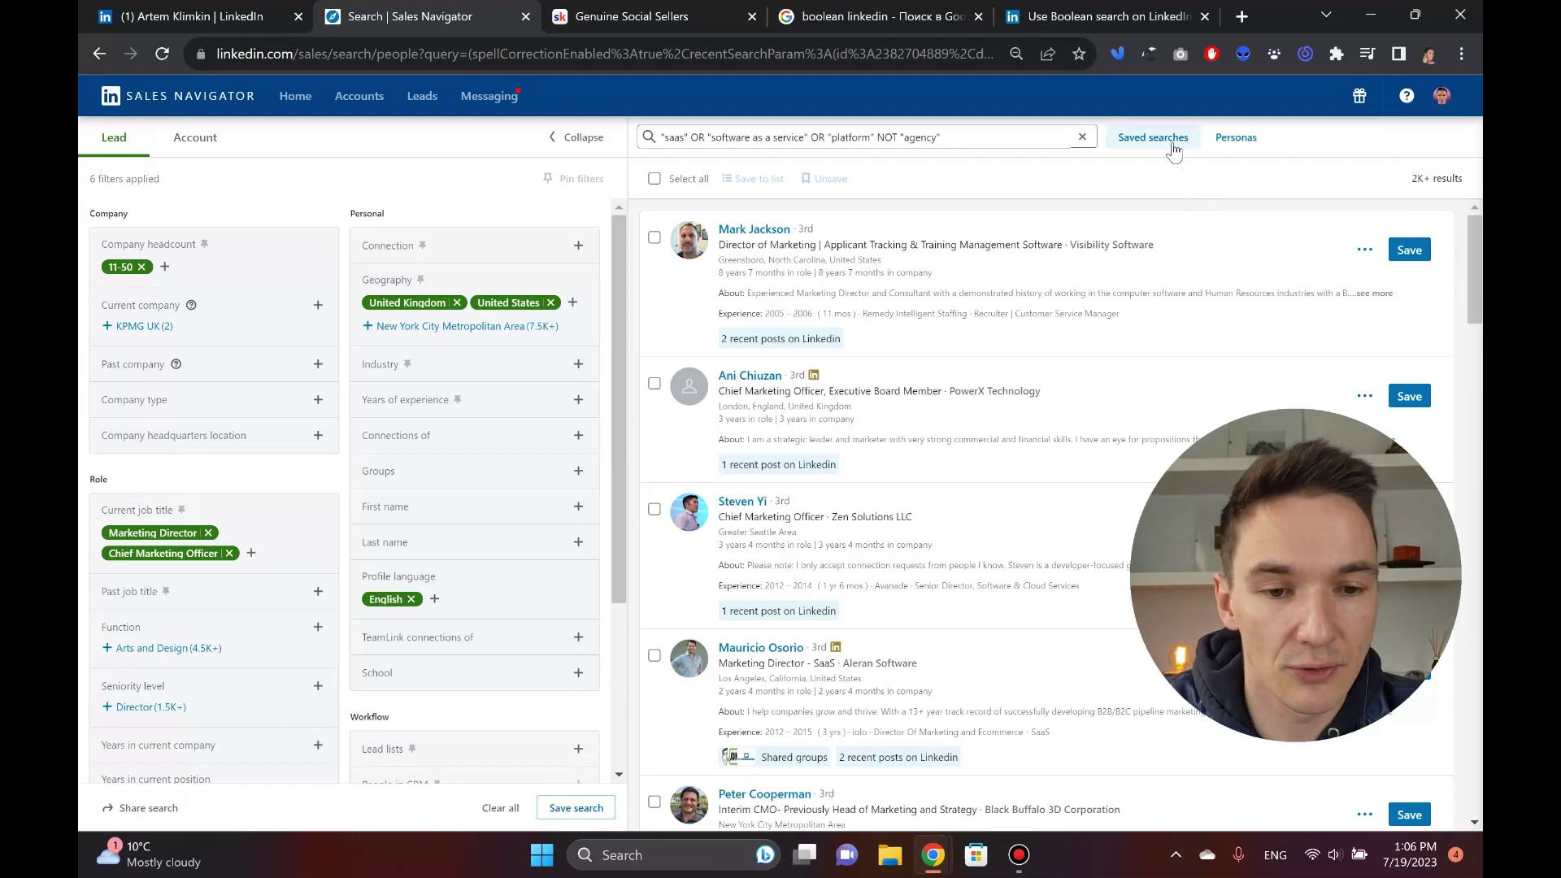
click(1172, 143)
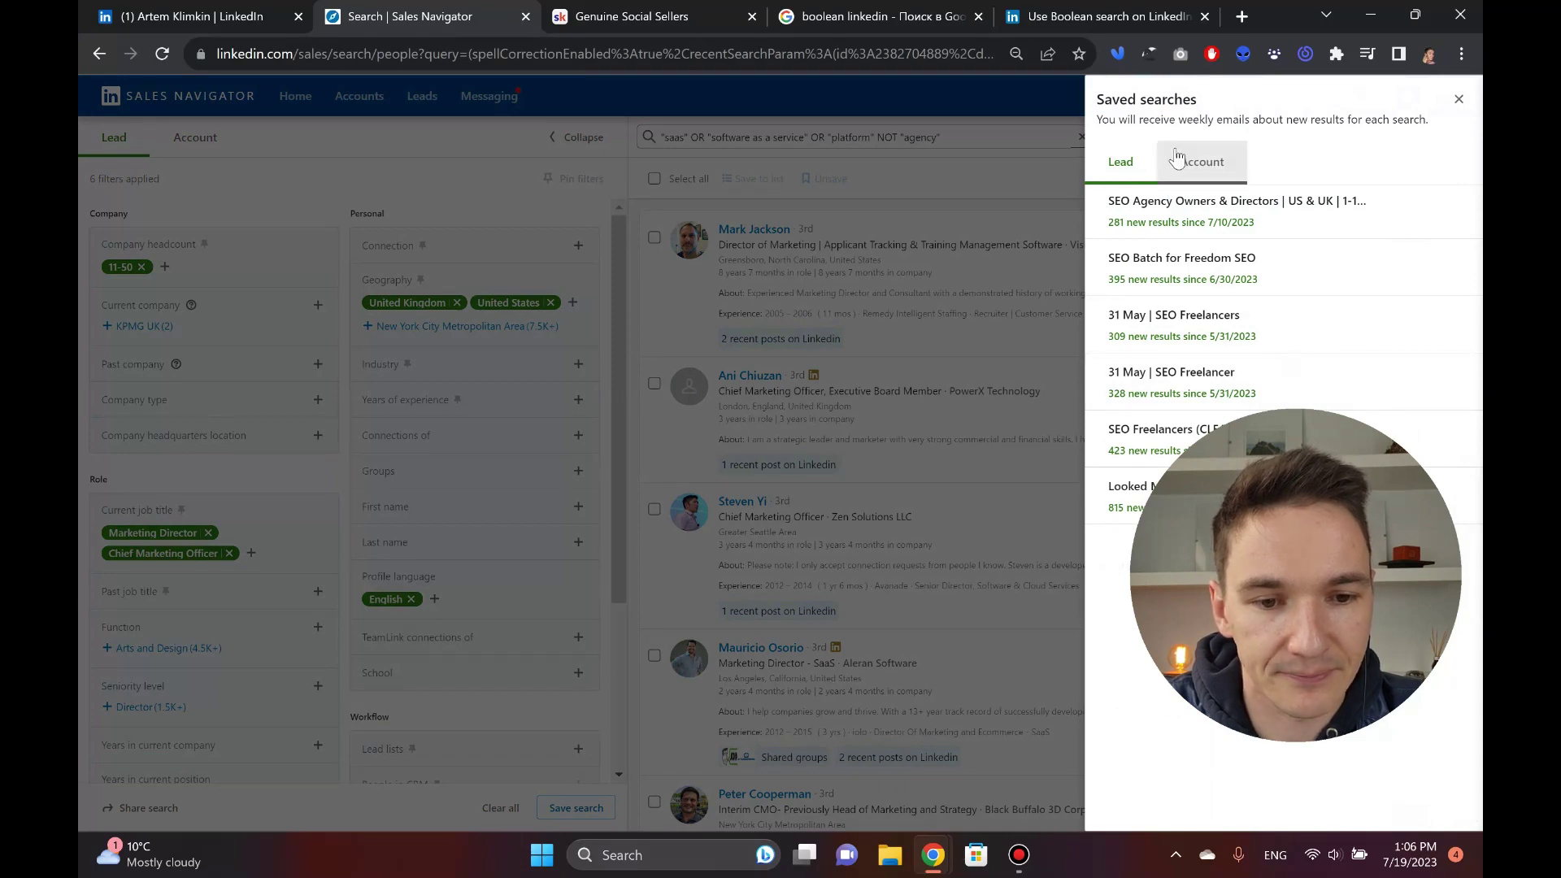
click(1032, 163)
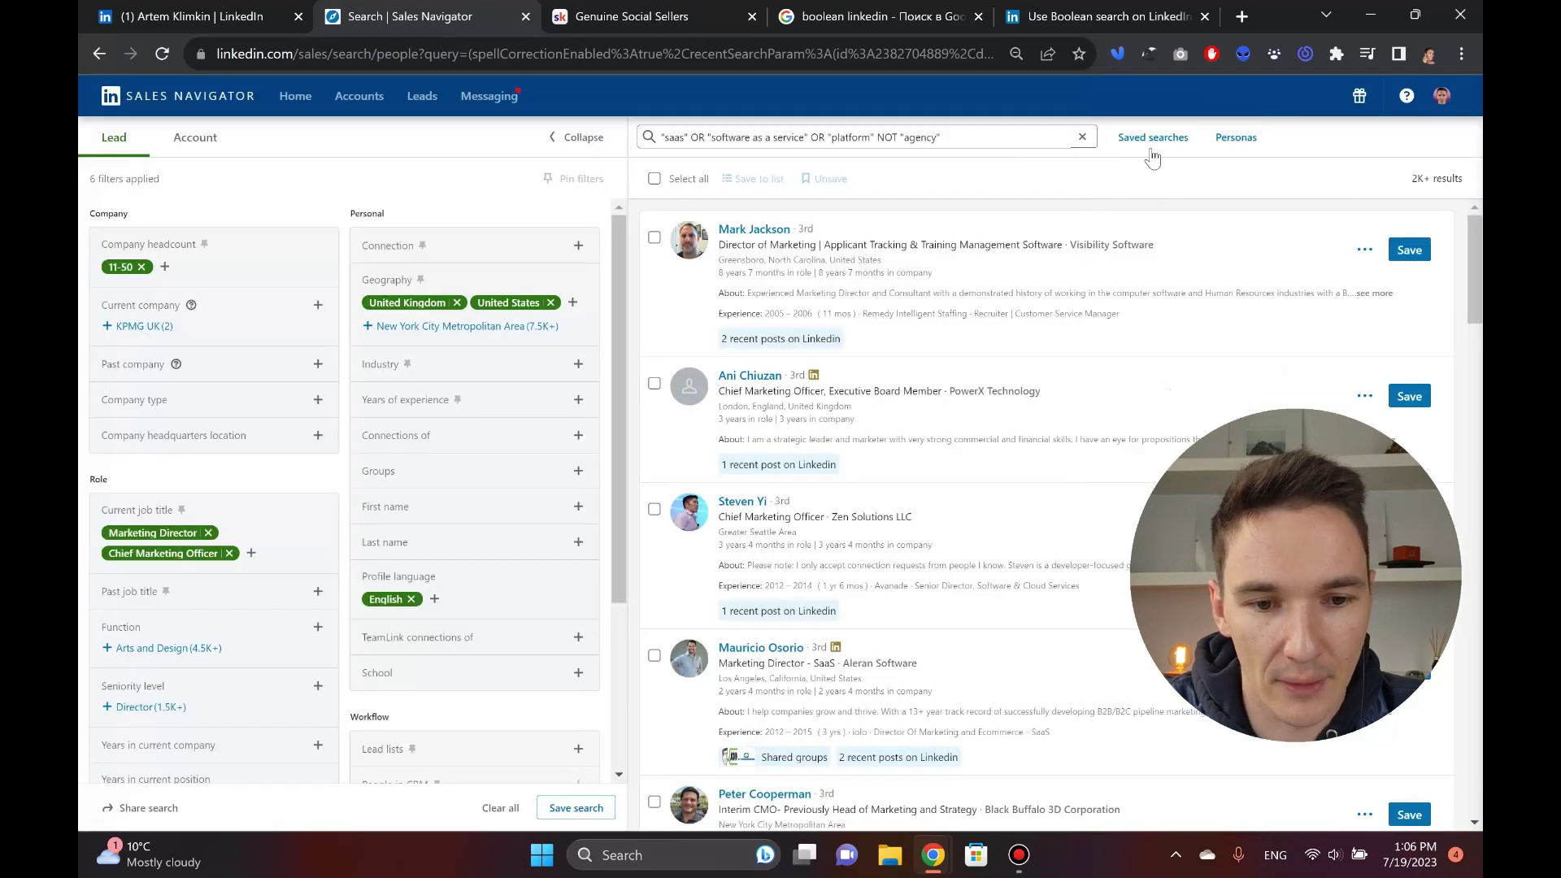
- Begin saving the search, entering 'SaaS | 11-50 | Mrktng Director/CMO | US & UK | Active in 90 days' as its name
click(563, 807)
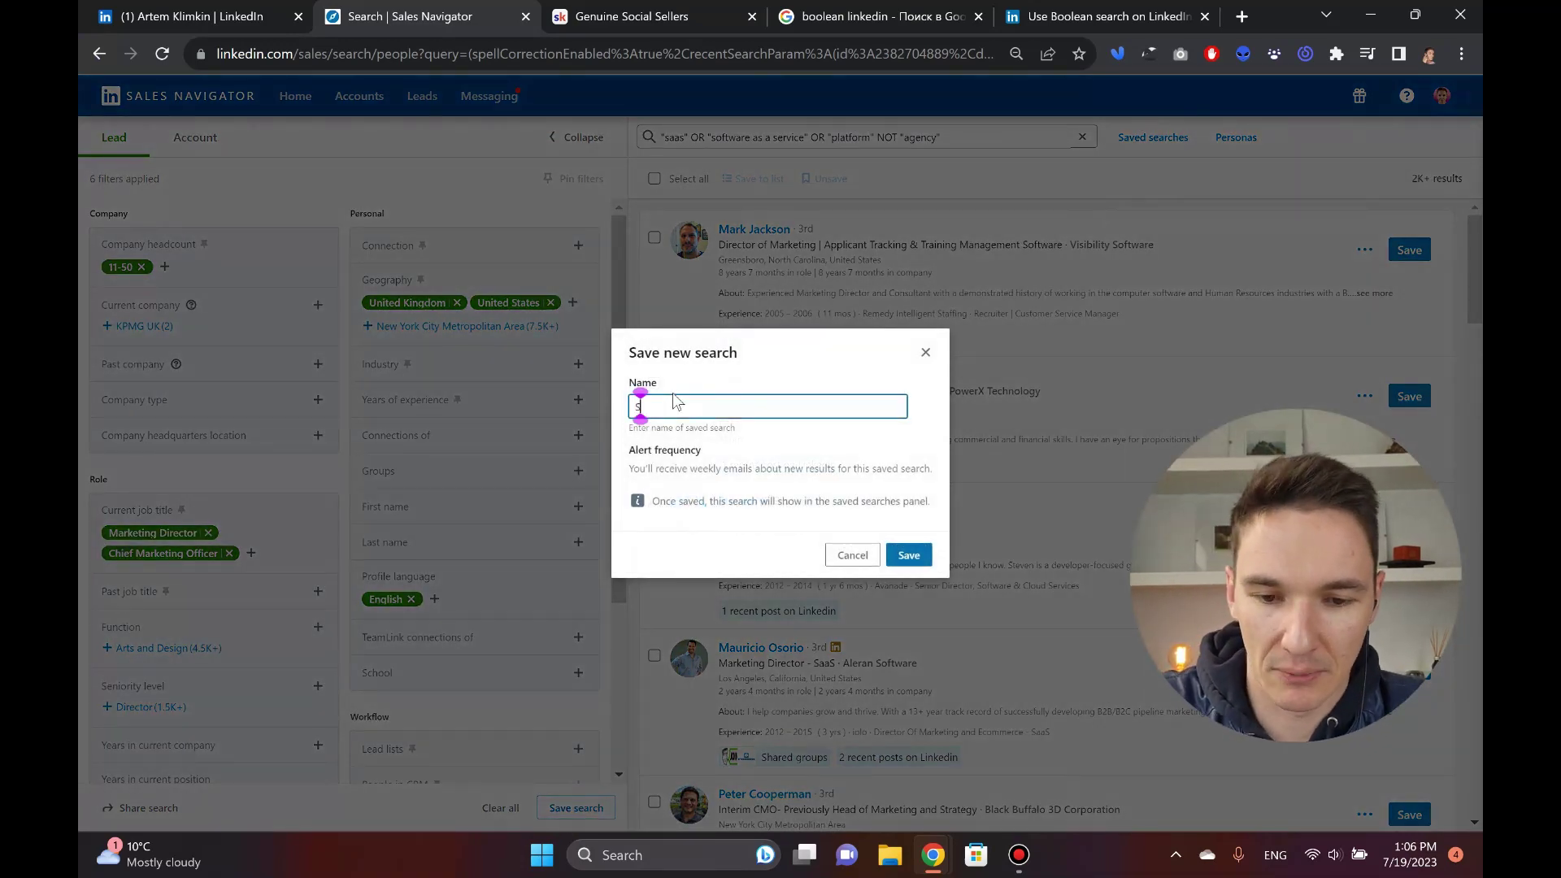
text(SaaS)
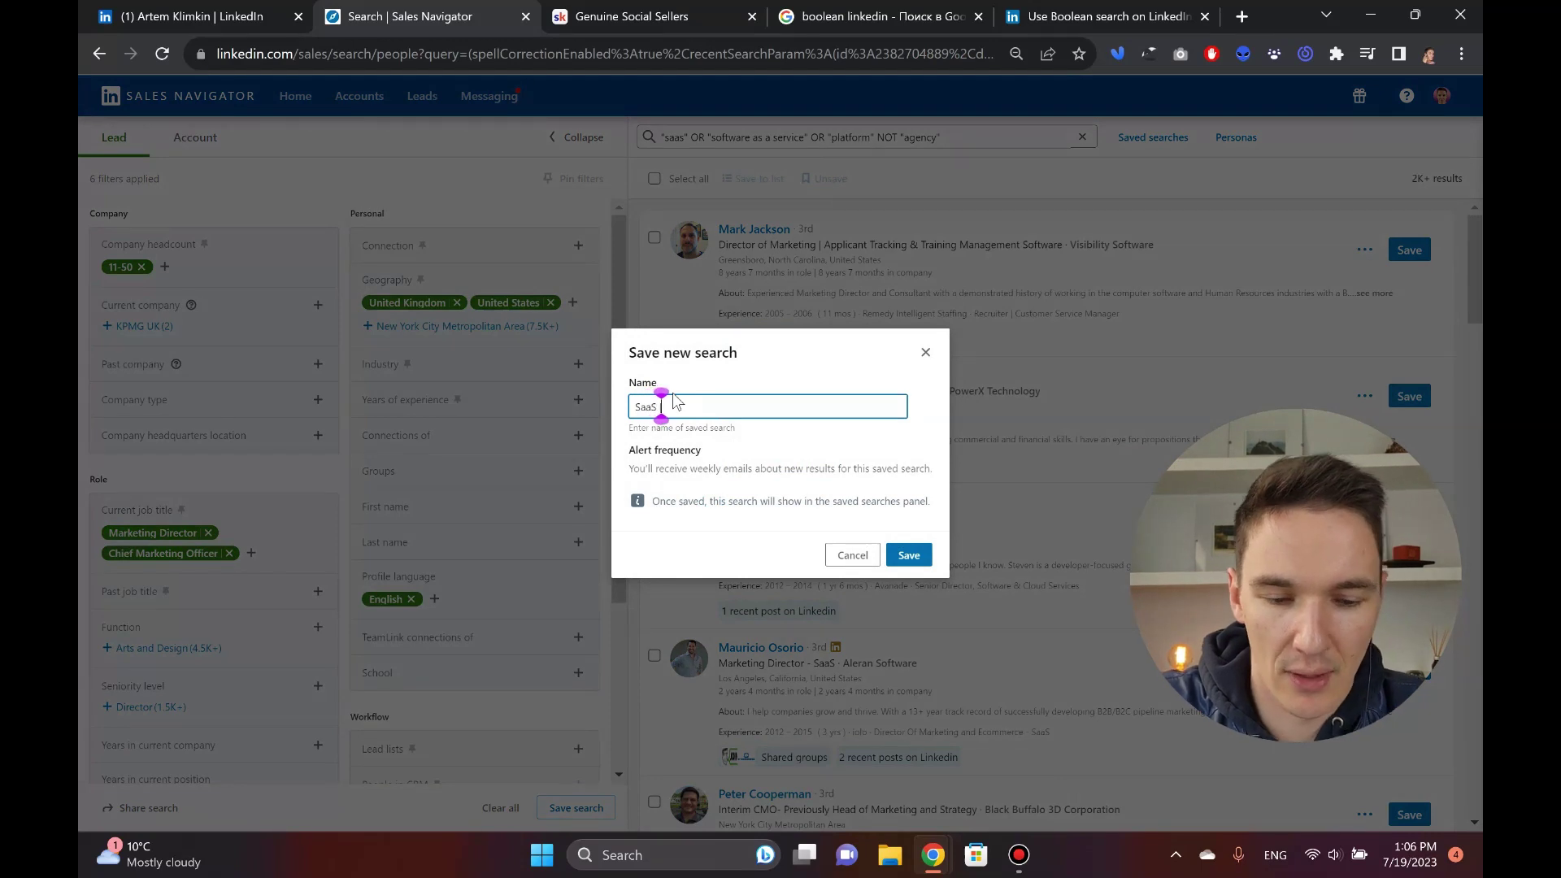
text( | 11-50)
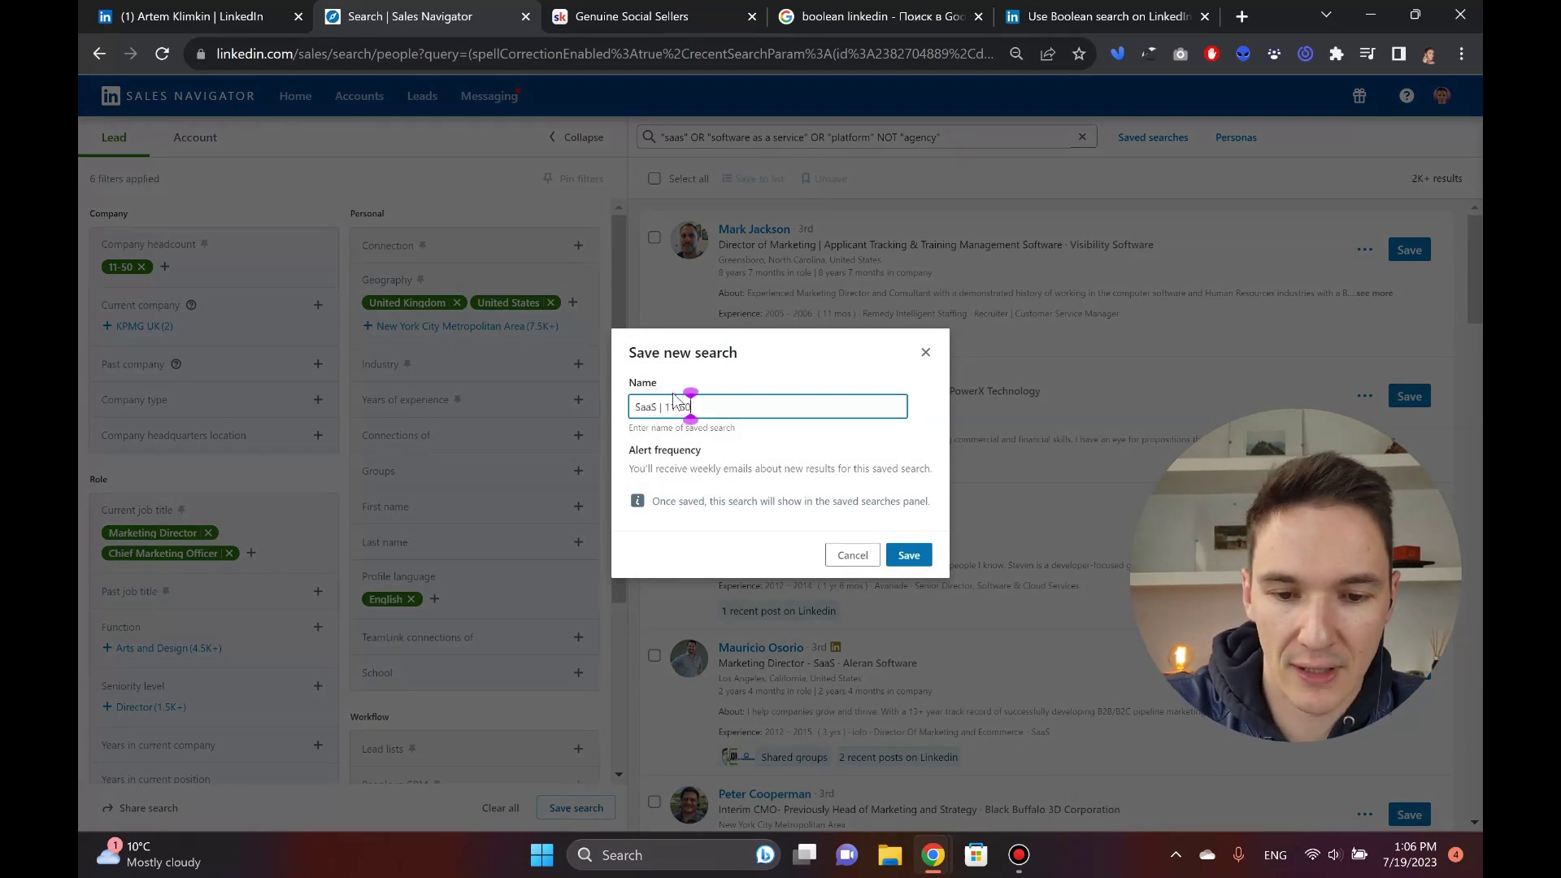
text( |)
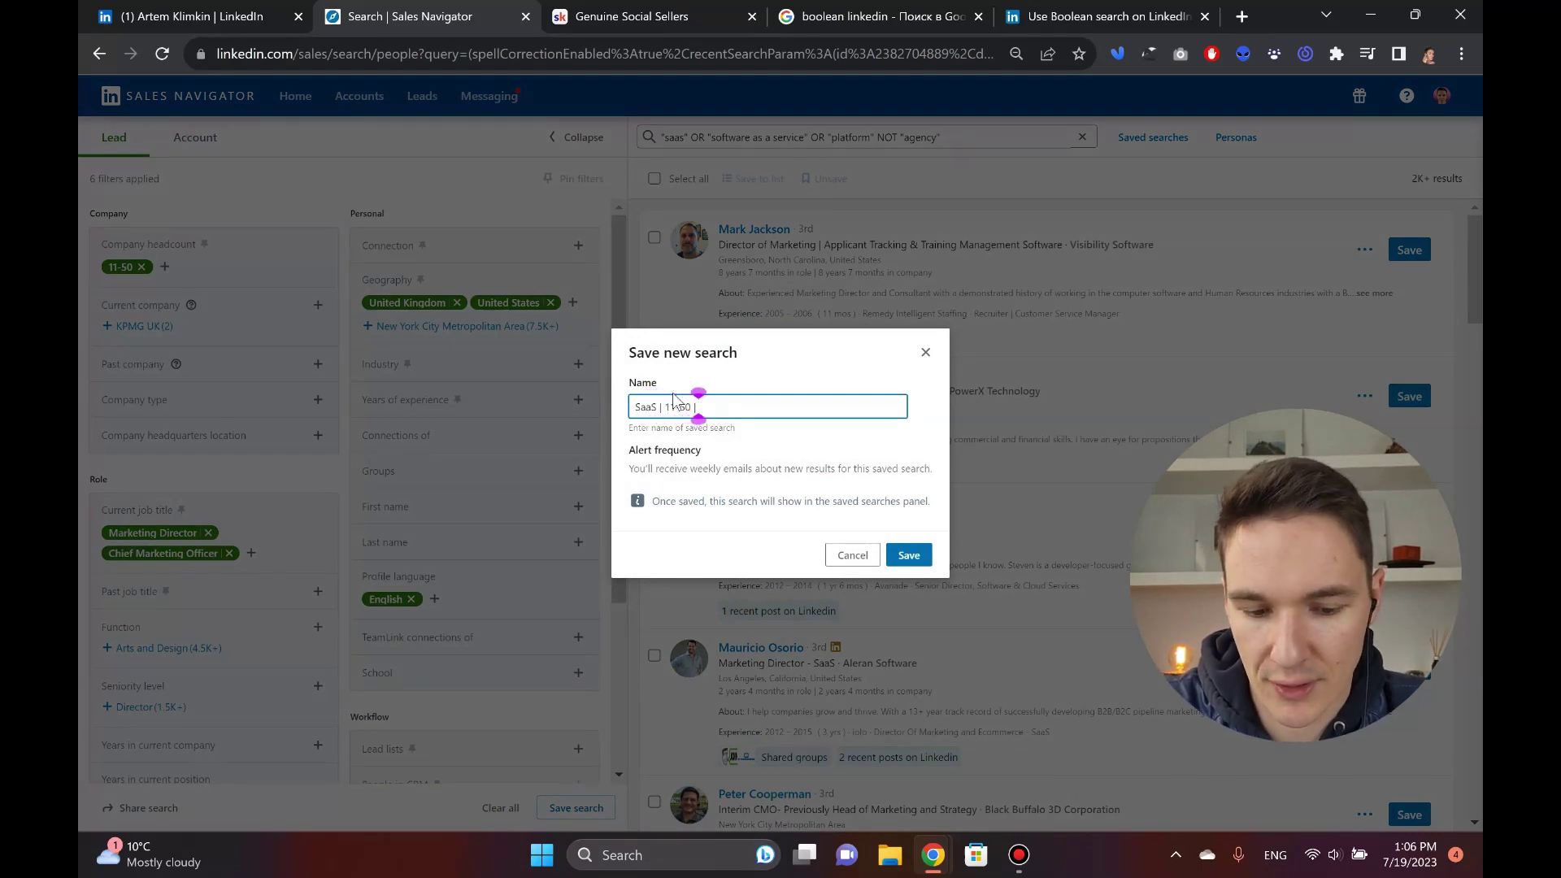
text( M)
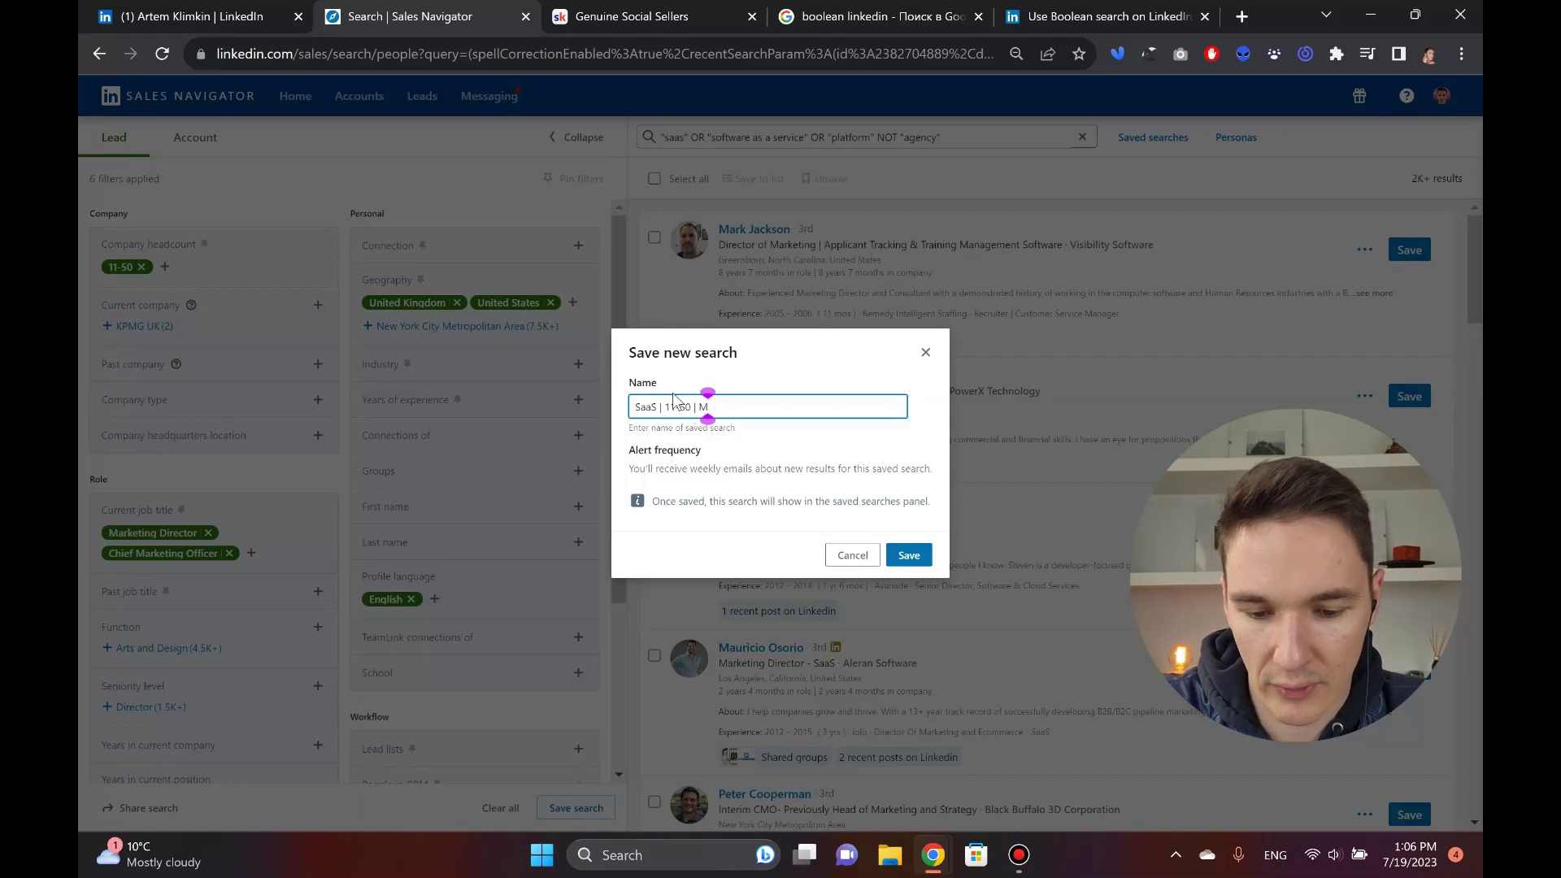
text(rktn)
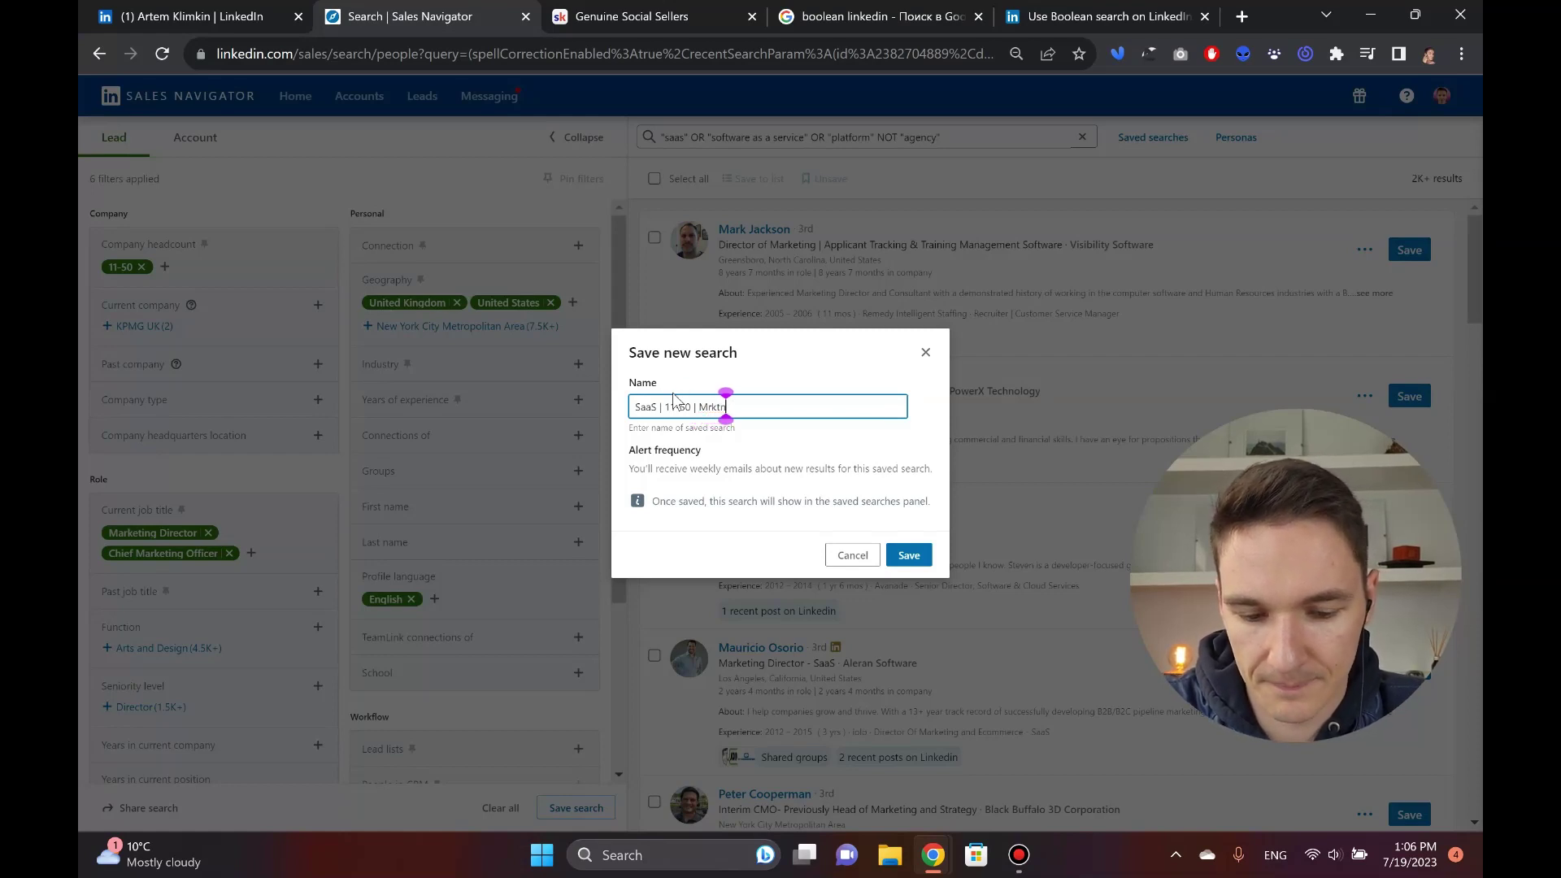
text(g Director)
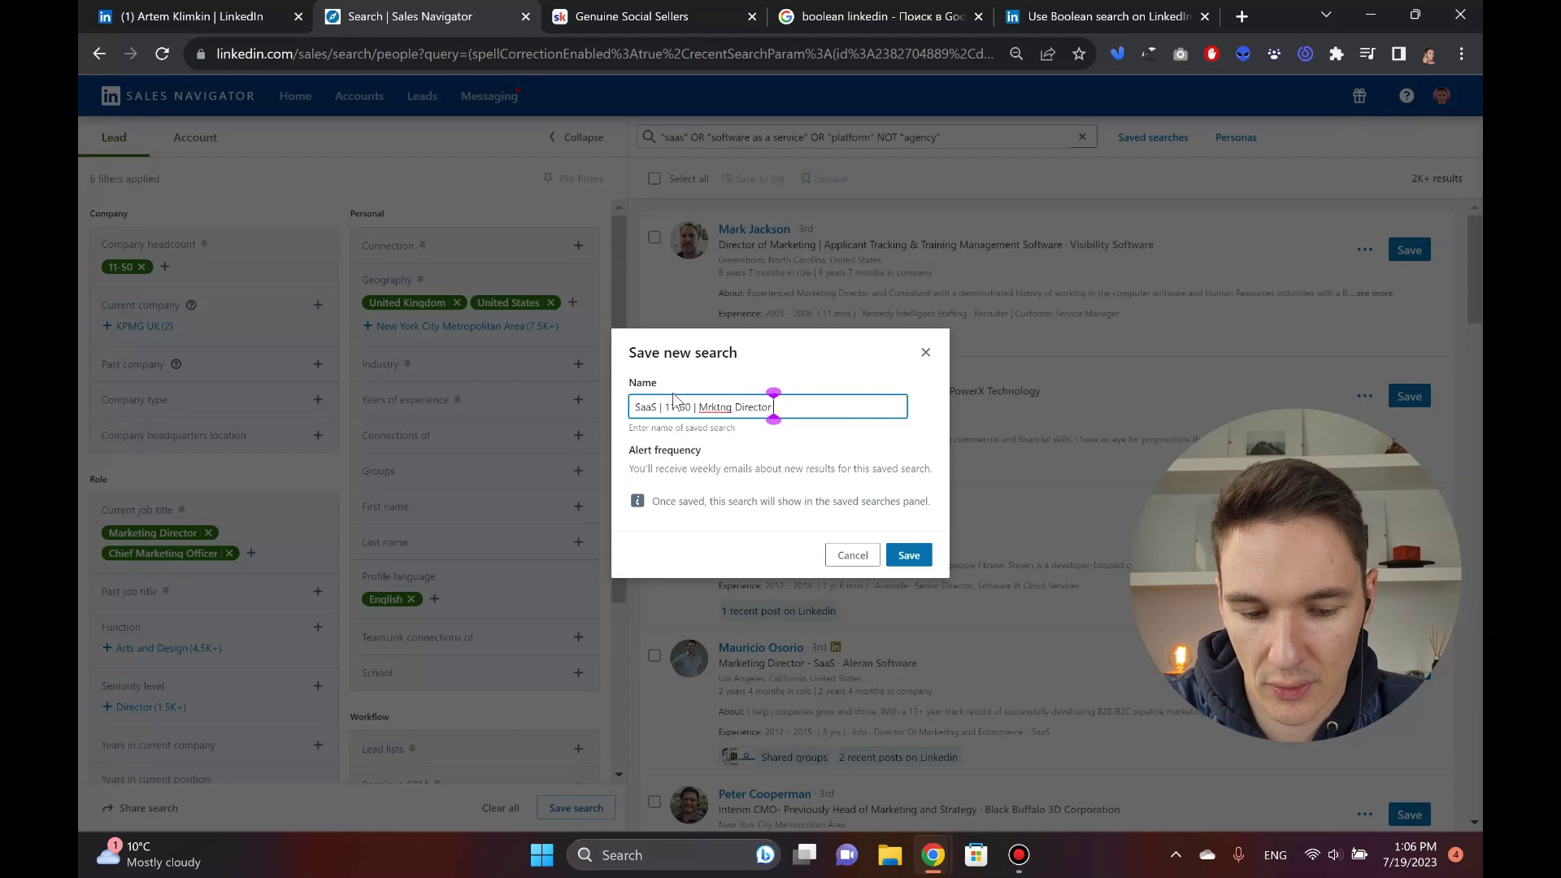
text(/CMO)
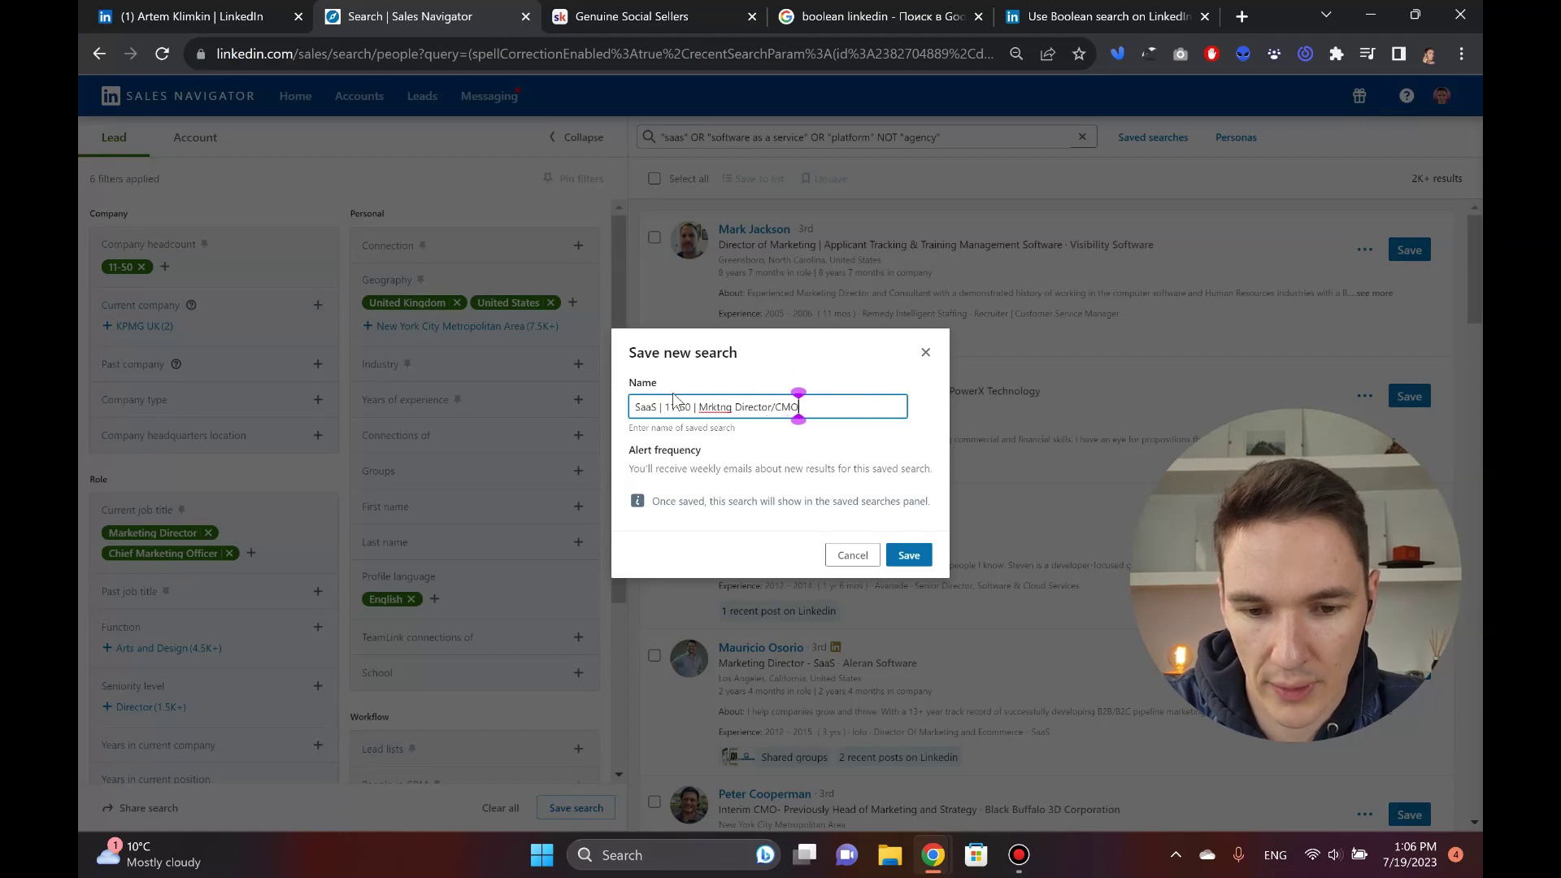
text( |)
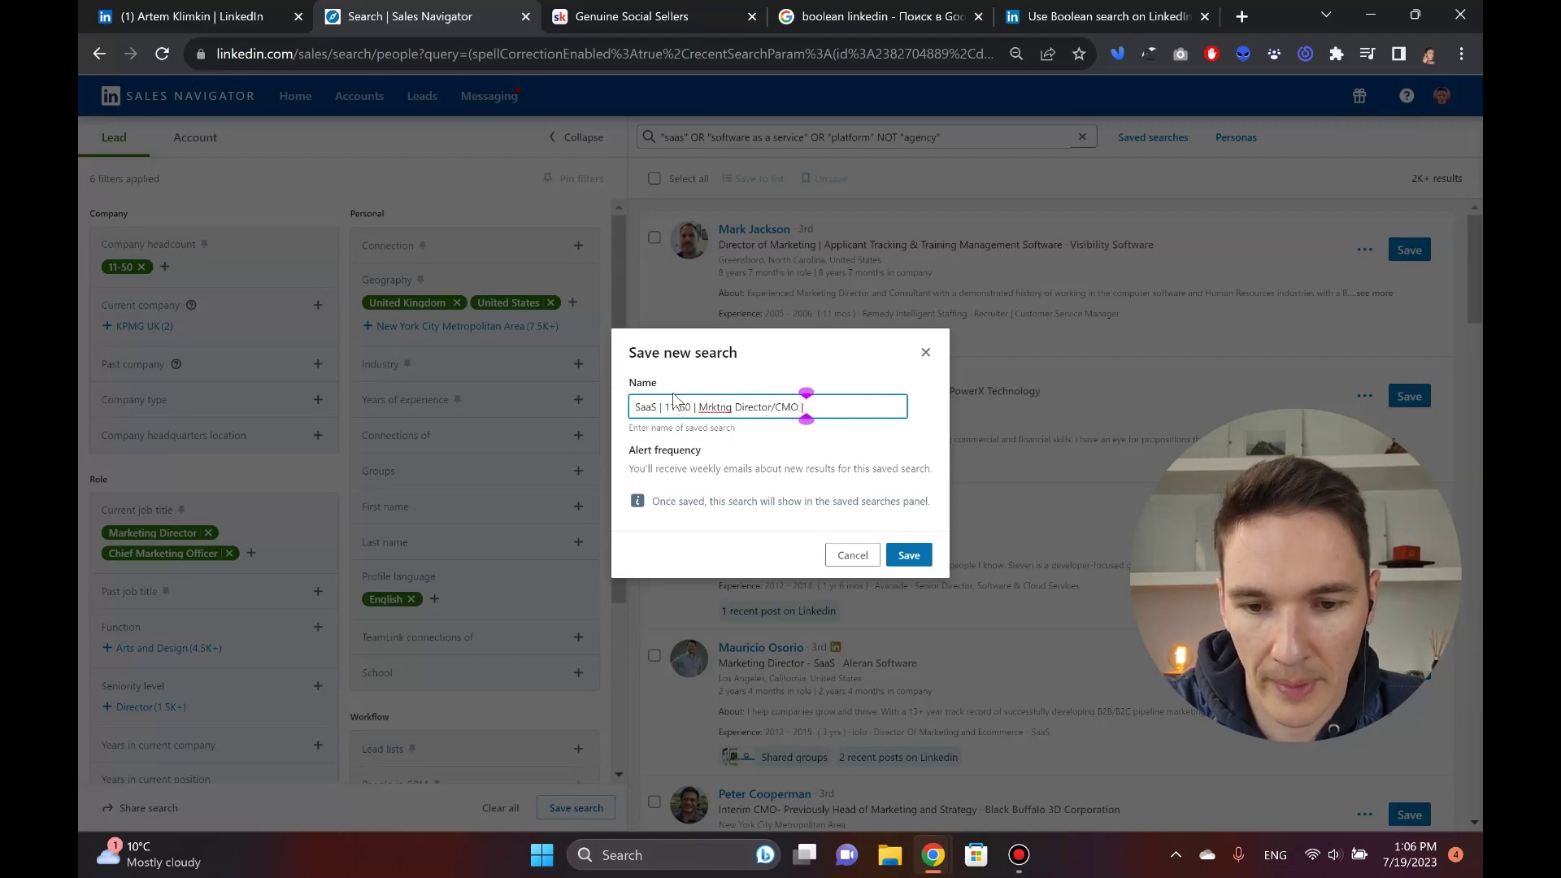
text( US & UK)
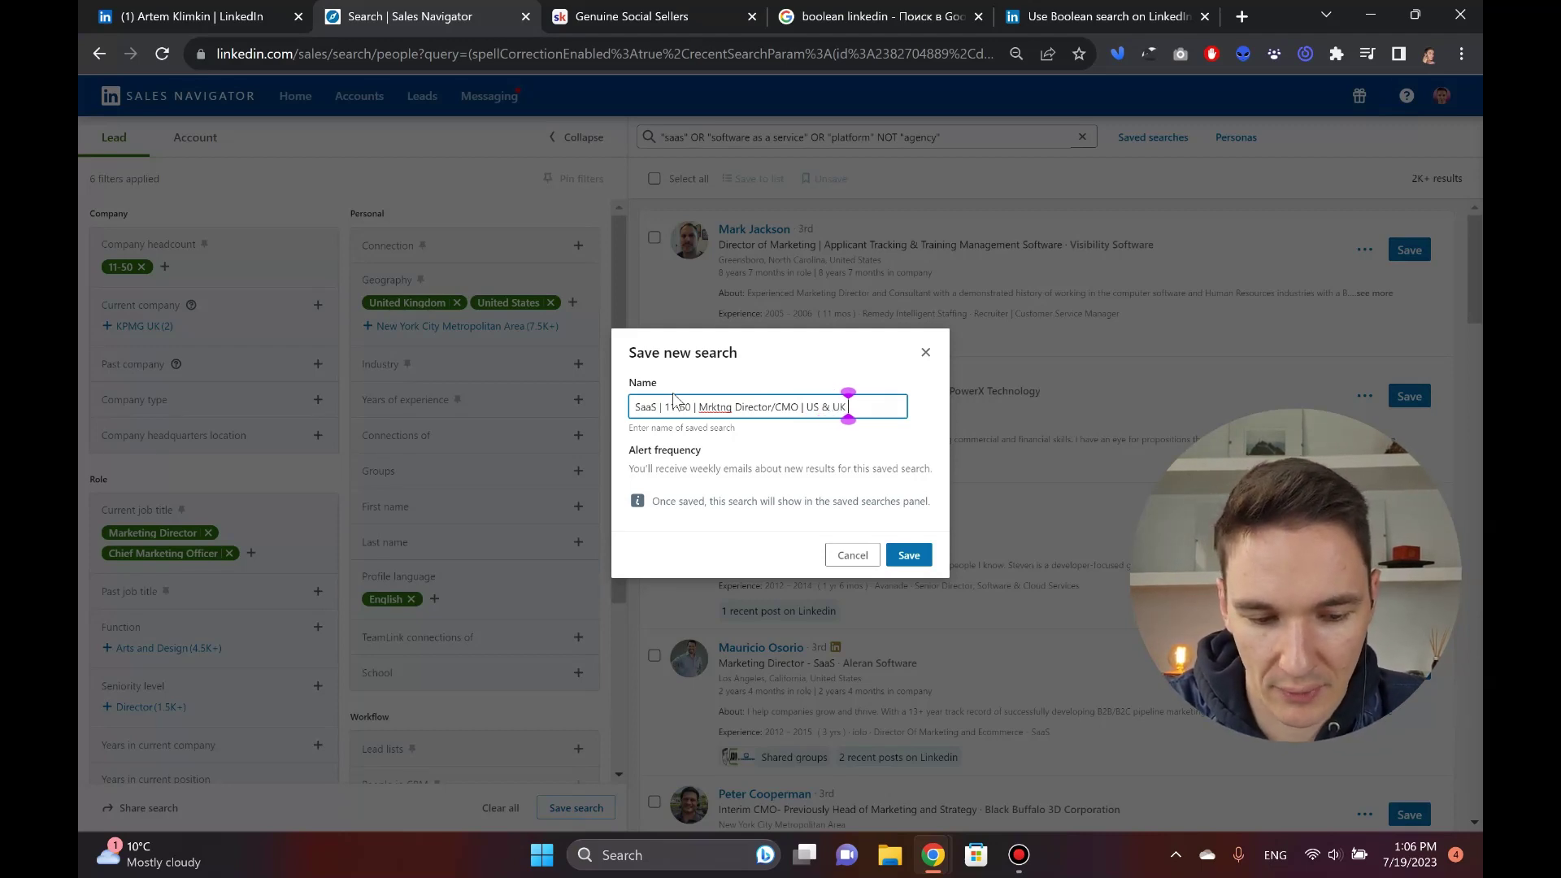
text( | 3)
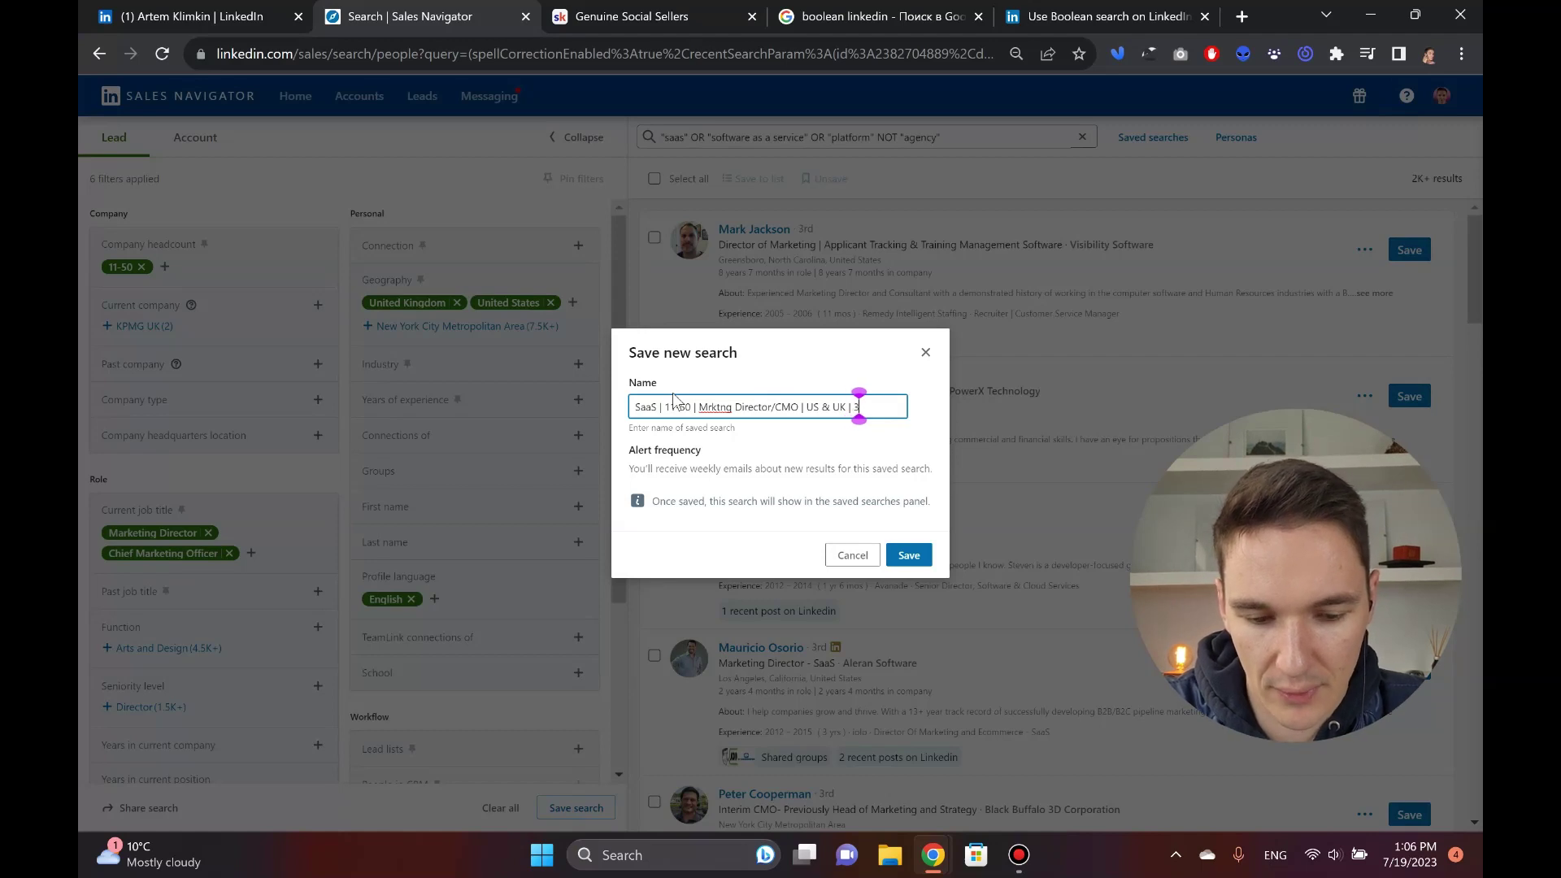
key(BackSpace)
text(Active)
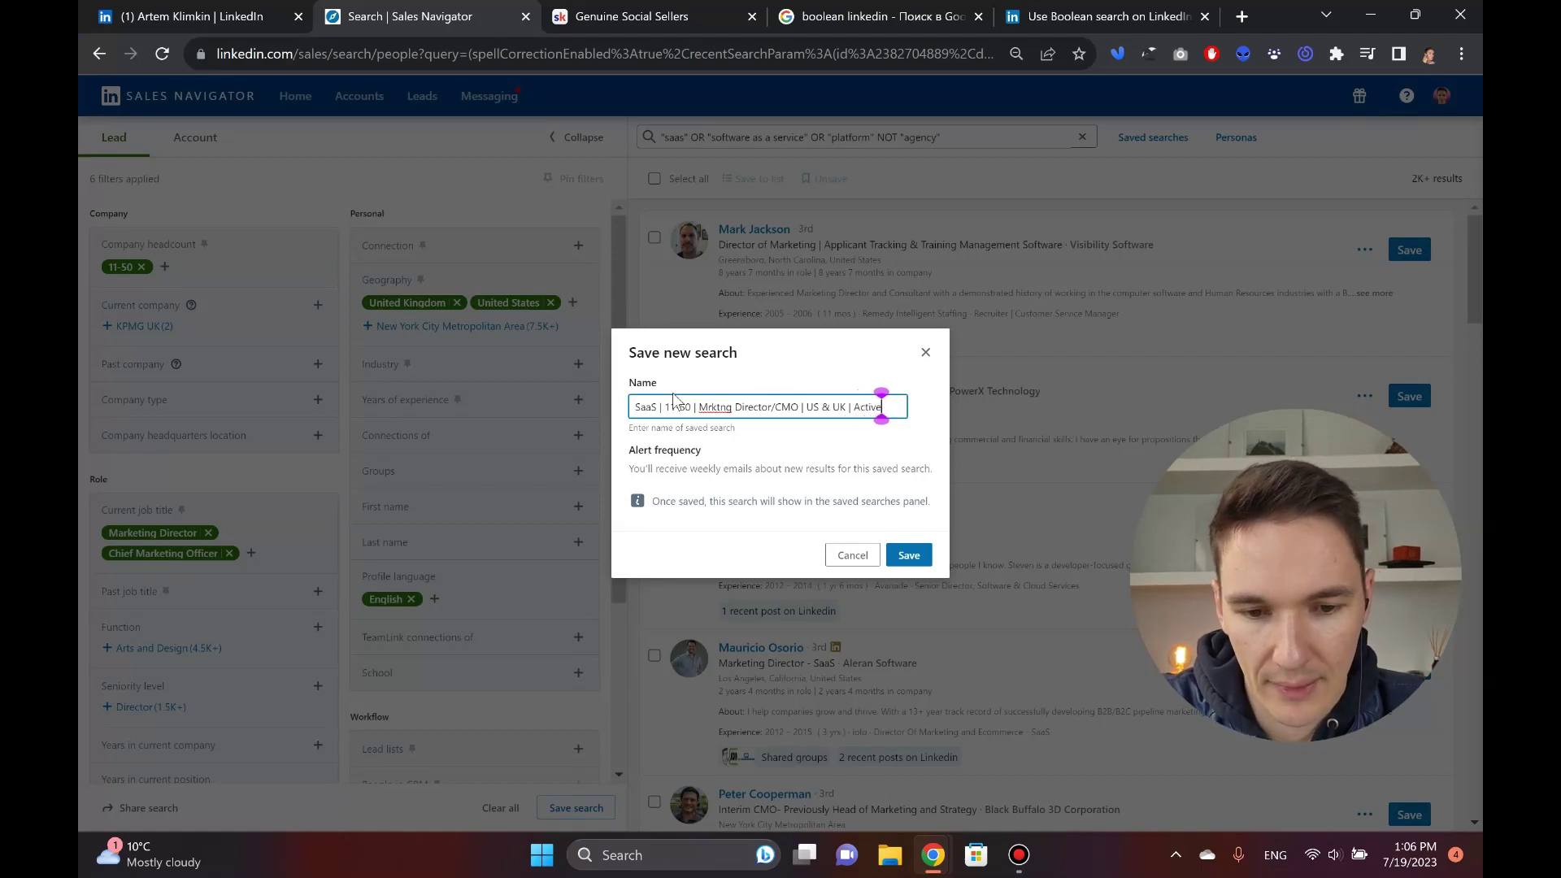
text( in 90s)
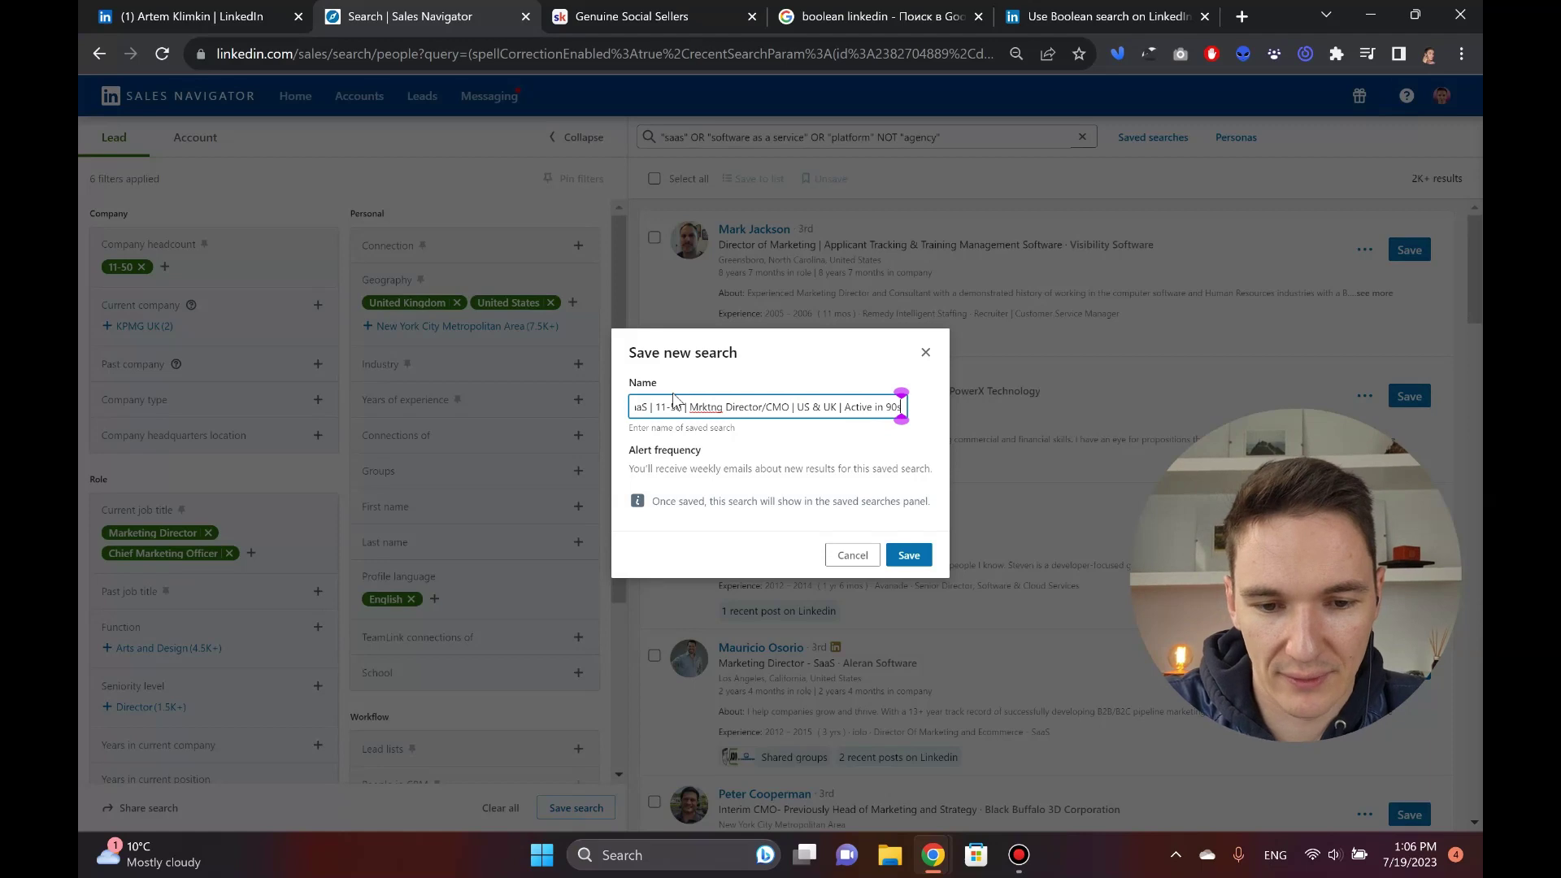
key(BackSpace)
text(days)
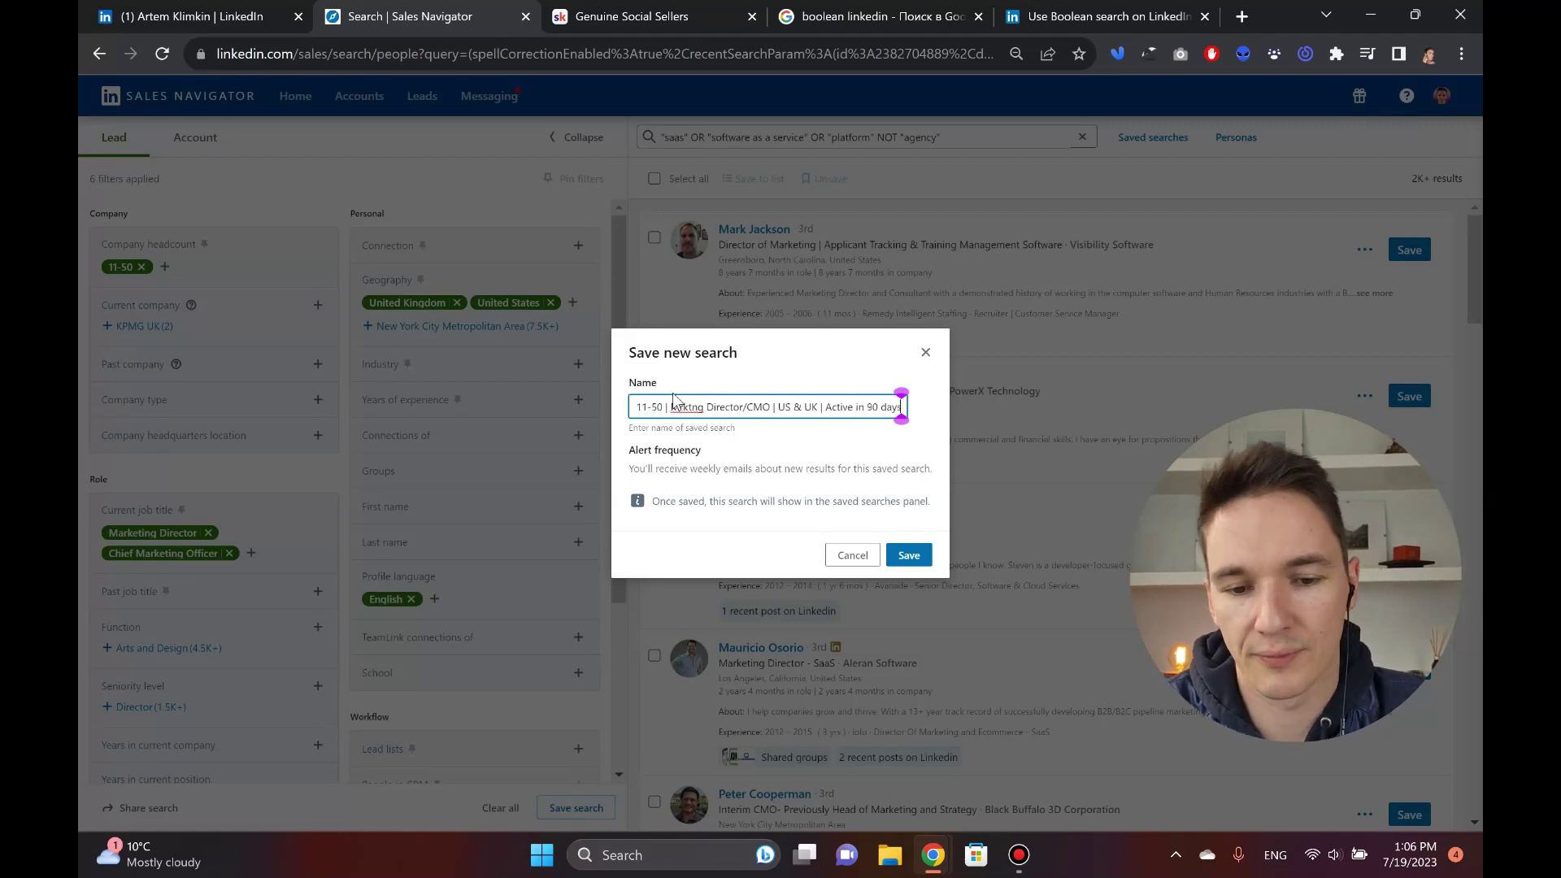
drag(681, 407, 578, 413)
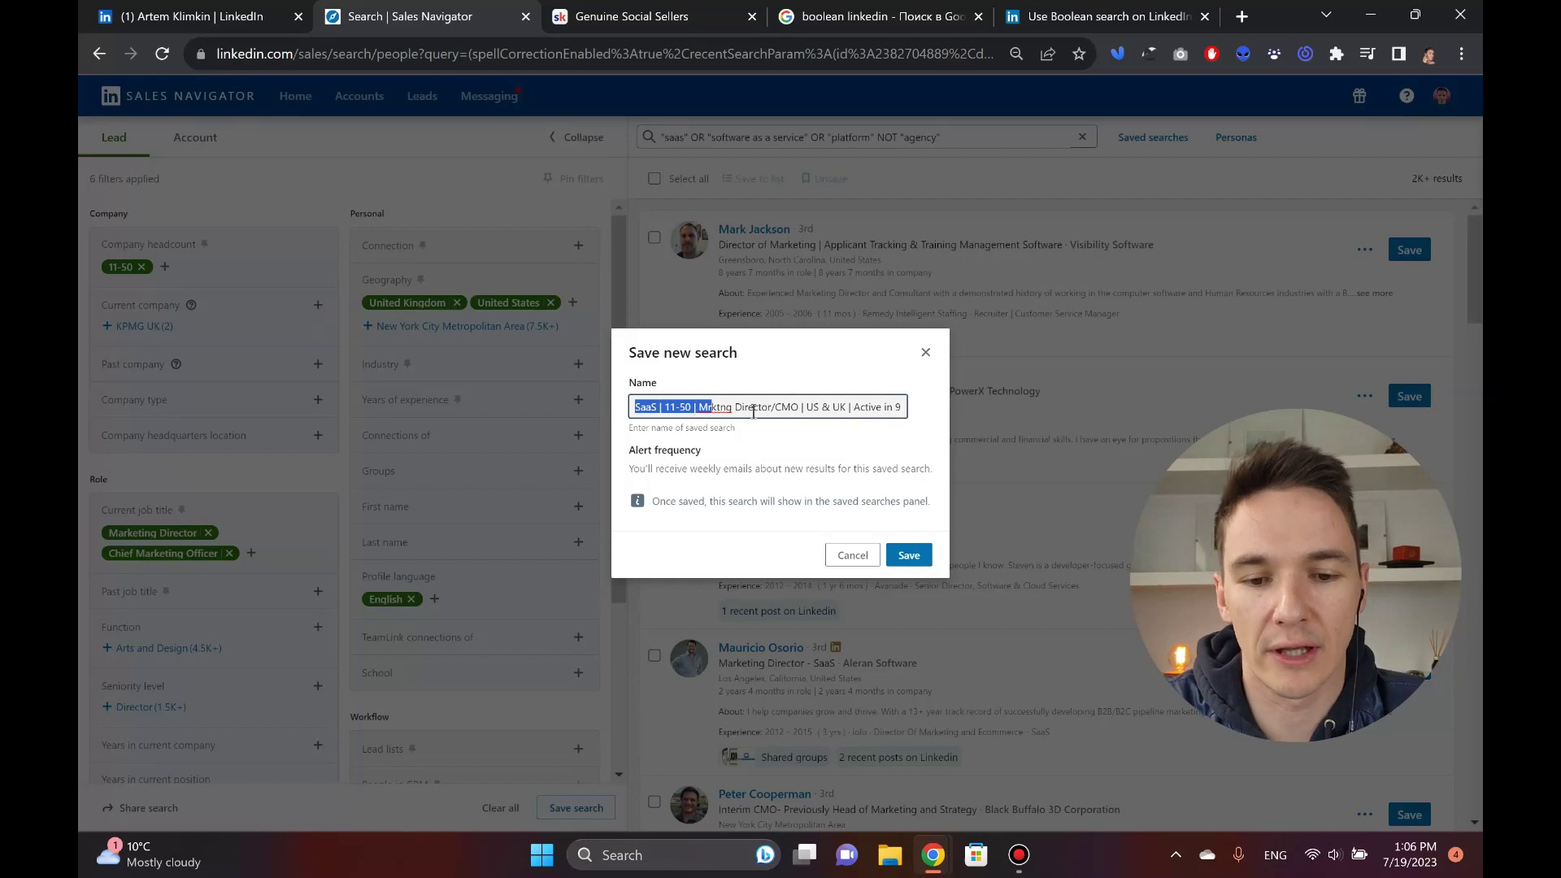
- Highlight 'Director' and '/CMO | US & UK' in the name, then switch to the Genuine Social Sellers tab
double_click(738, 407)
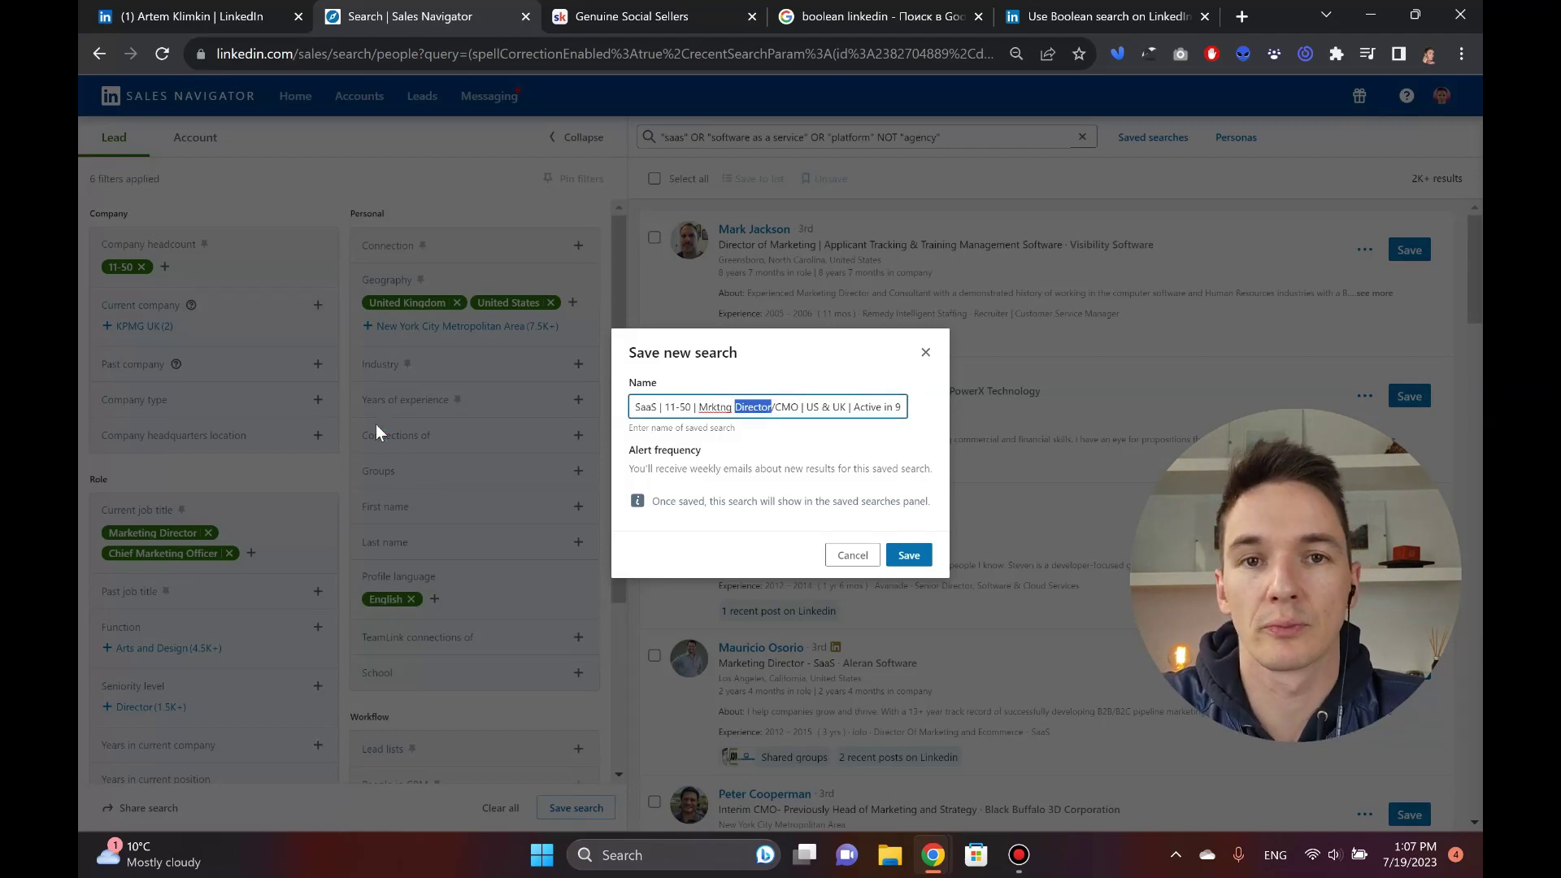
drag(771, 407, 835, 446)
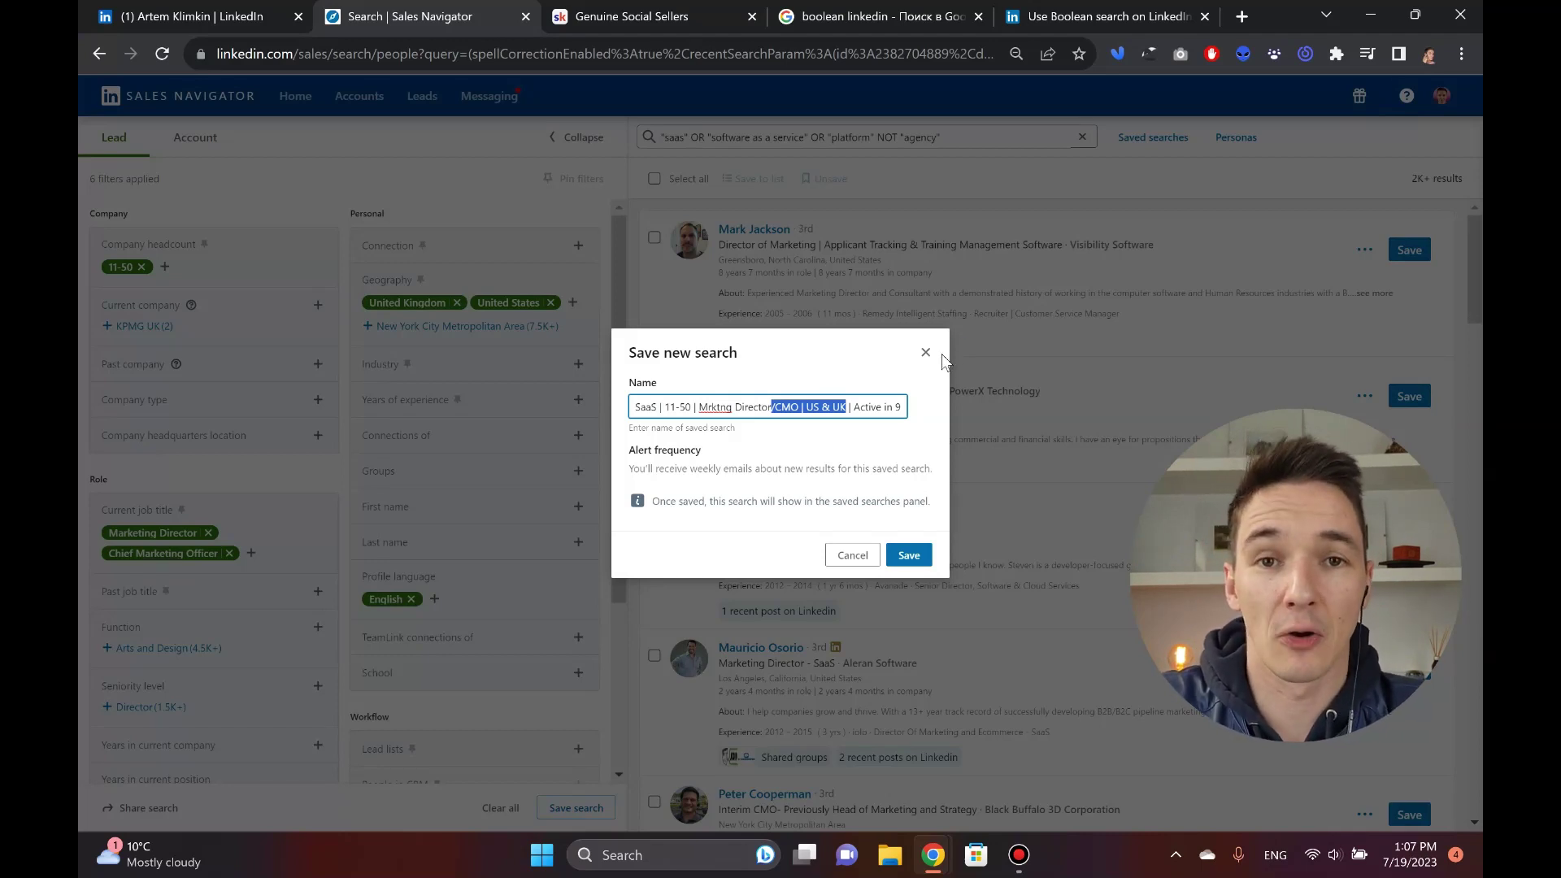
click(569, 21)
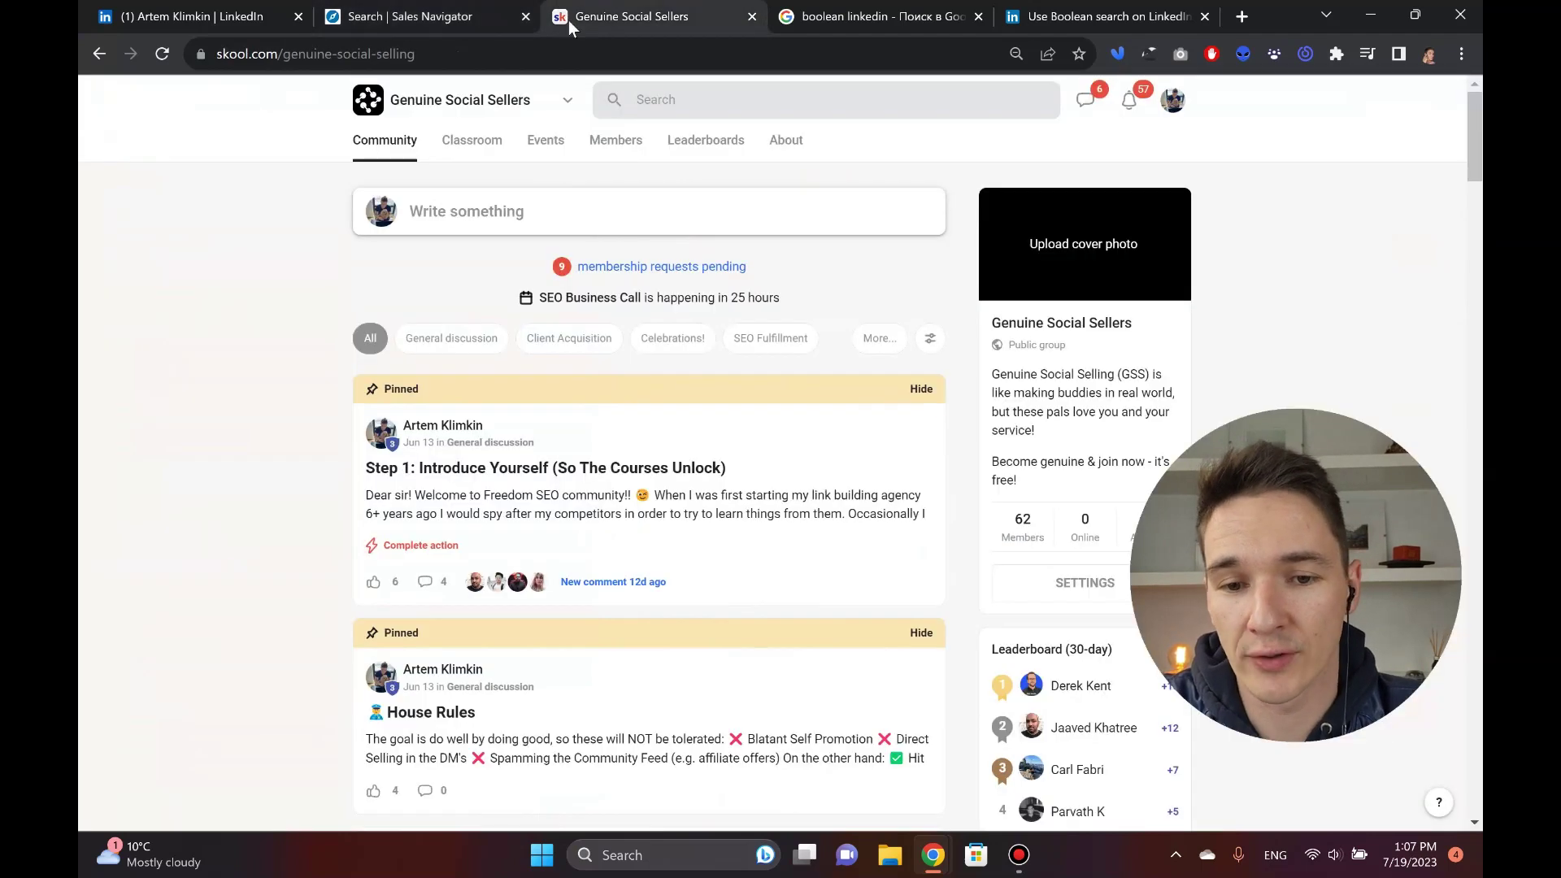